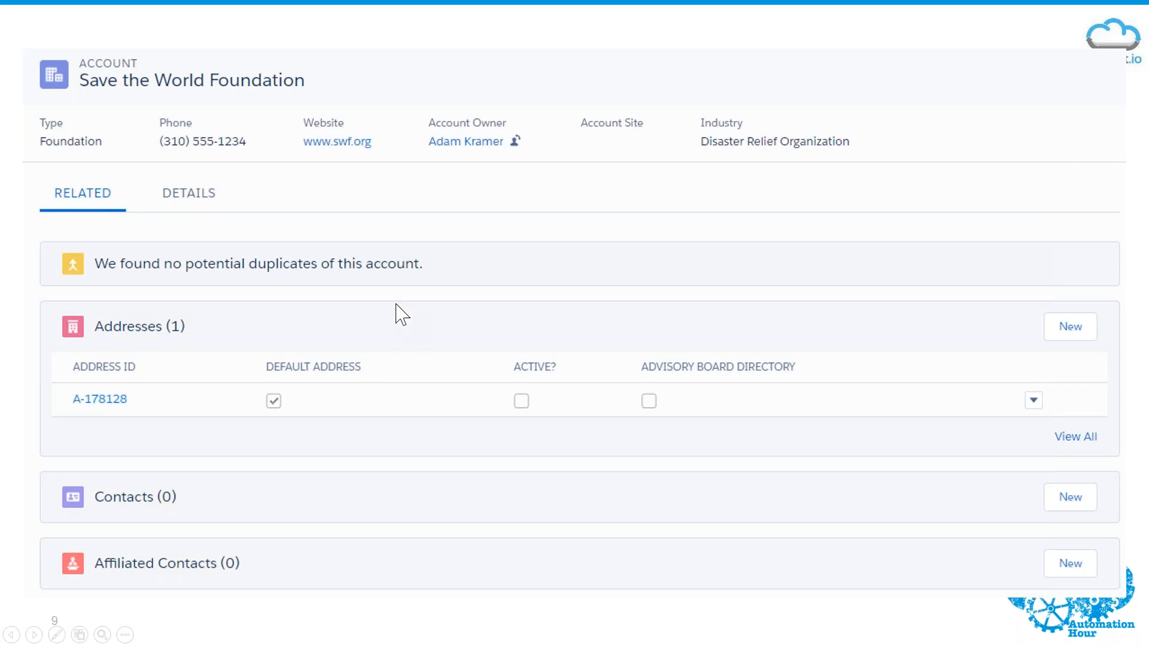
pyautogui.click(658, 205)
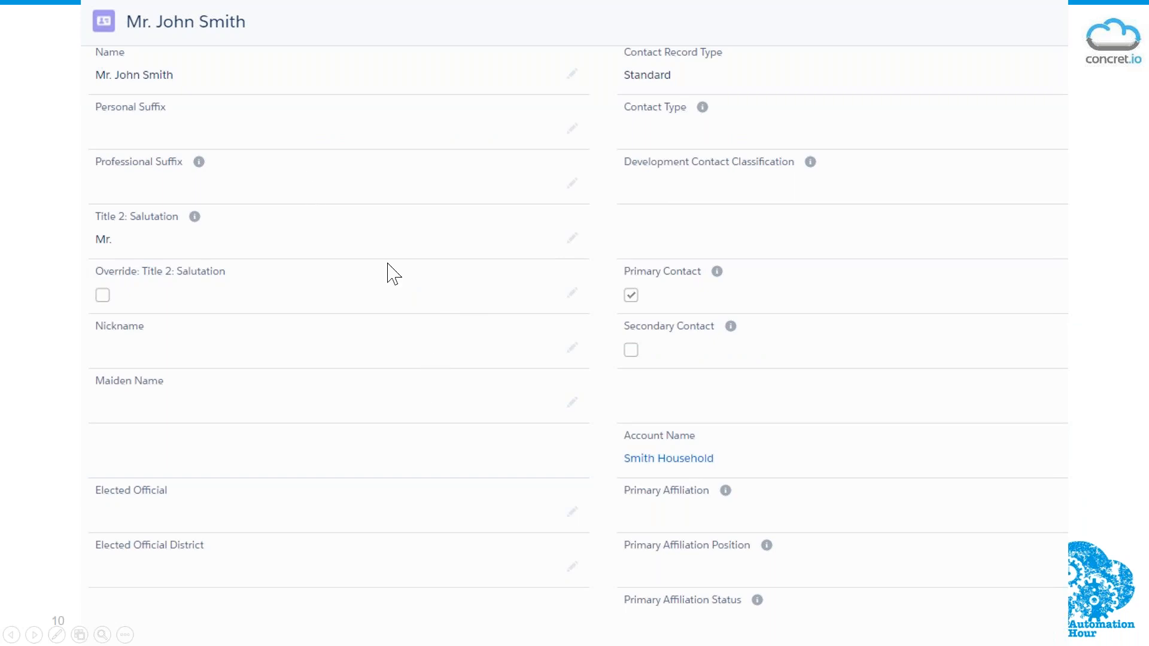
pyautogui.click(1094, 297)
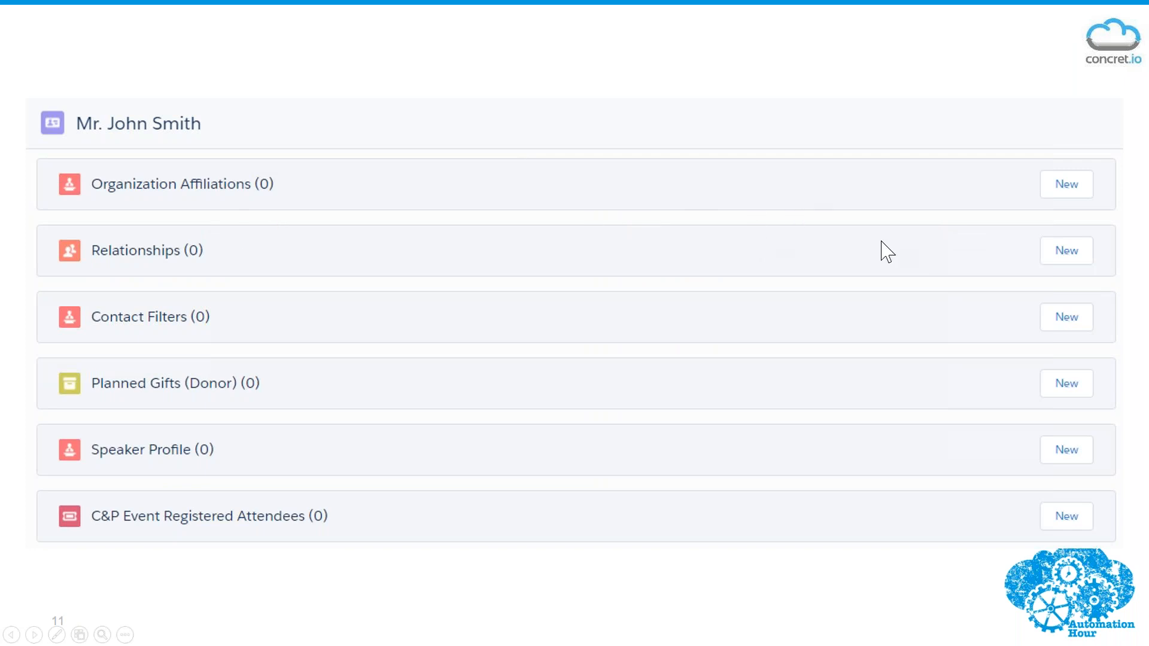
pyautogui.click(814, 74)
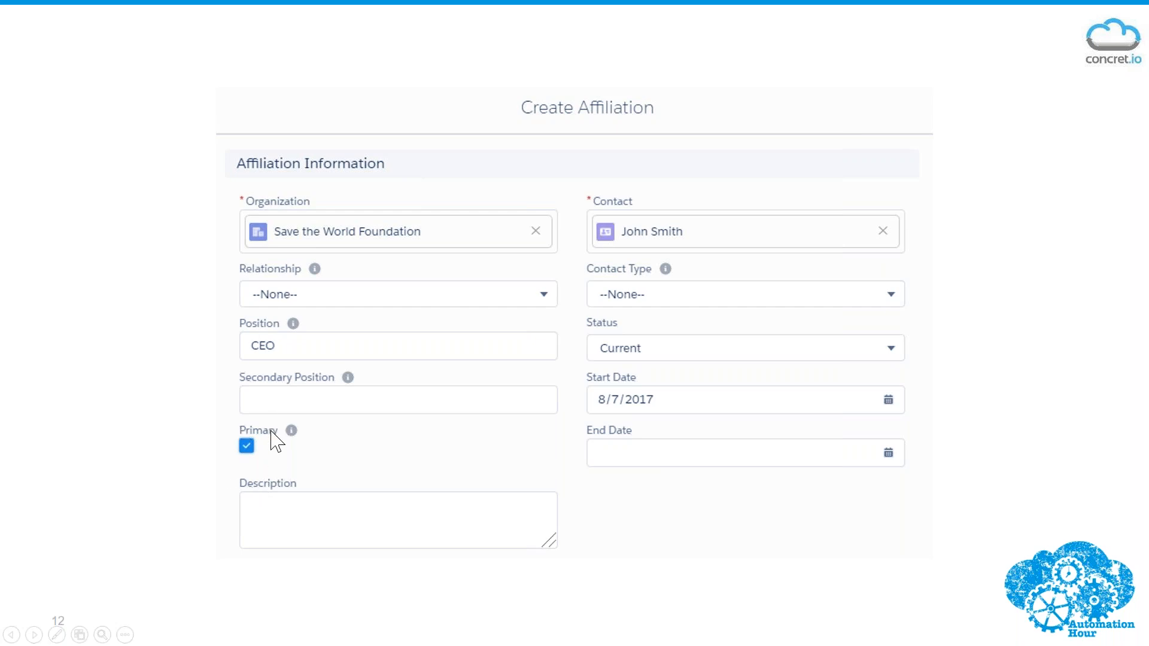
pyautogui.click(984, 338)
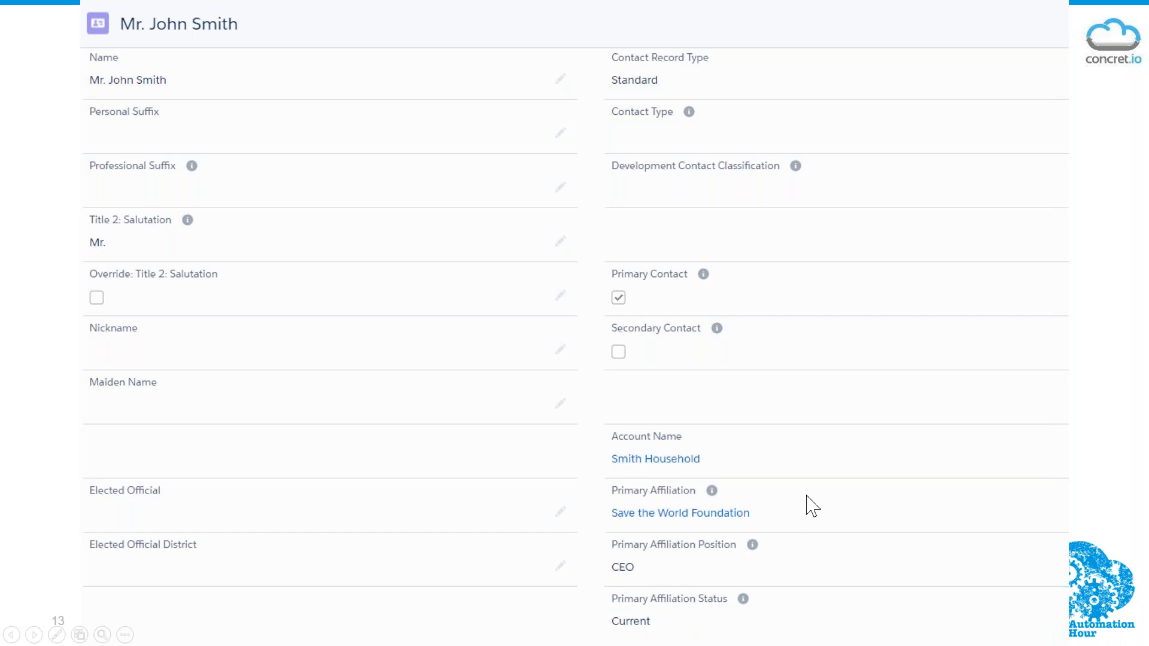
pyautogui.click(1108, 272)
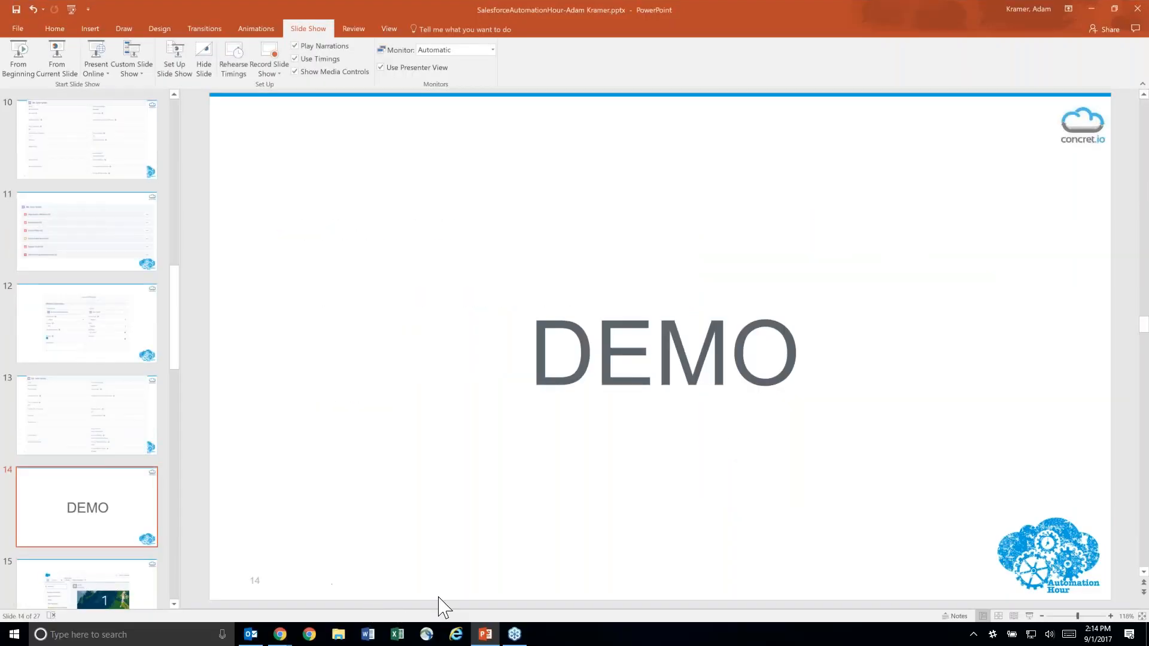
# Switch to the Salesforce home page in Chrome and open Salesforce Setup.
pyautogui.moveTo(280, 633)
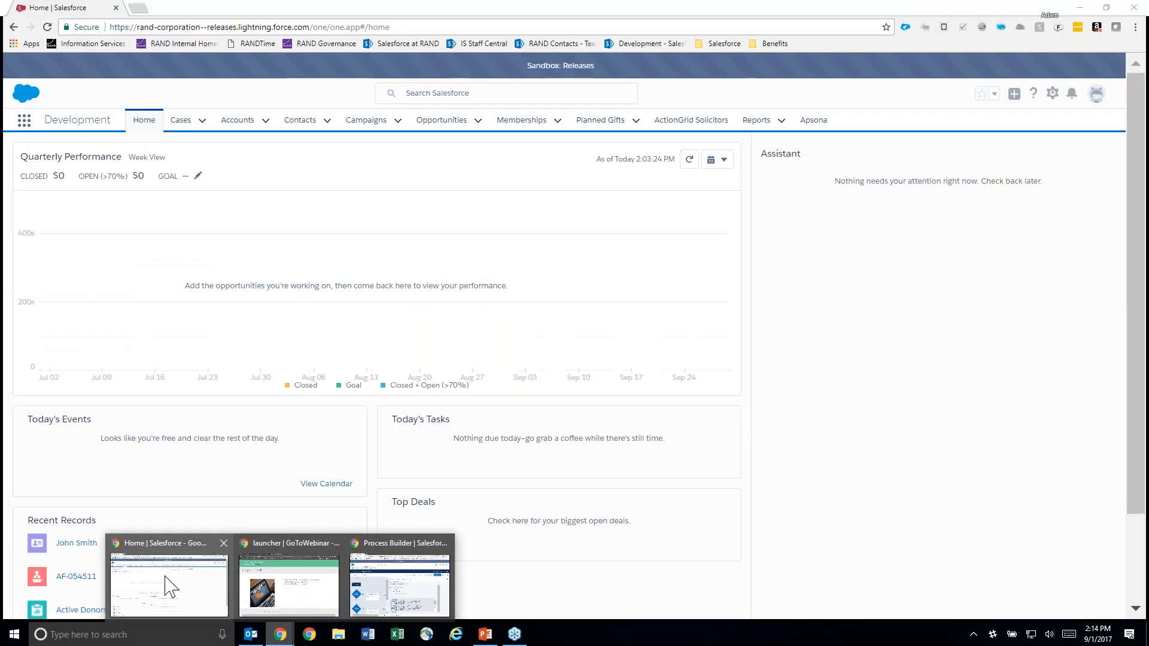
pyautogui.click(166, 586)
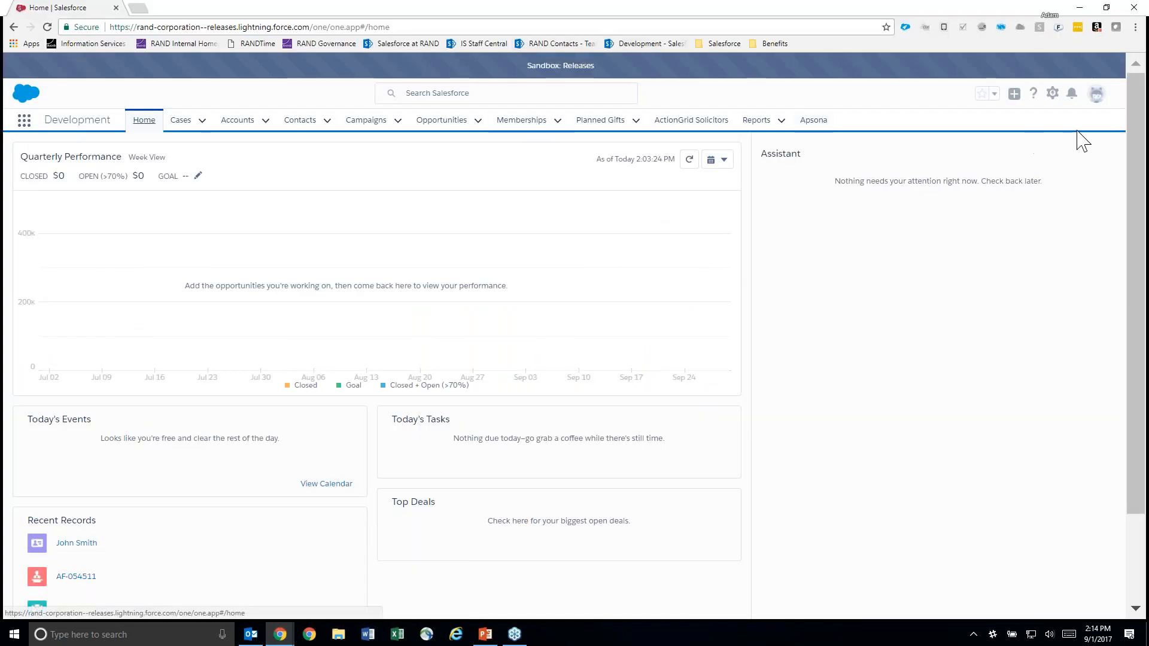
pyautogui.click(1053, 96)
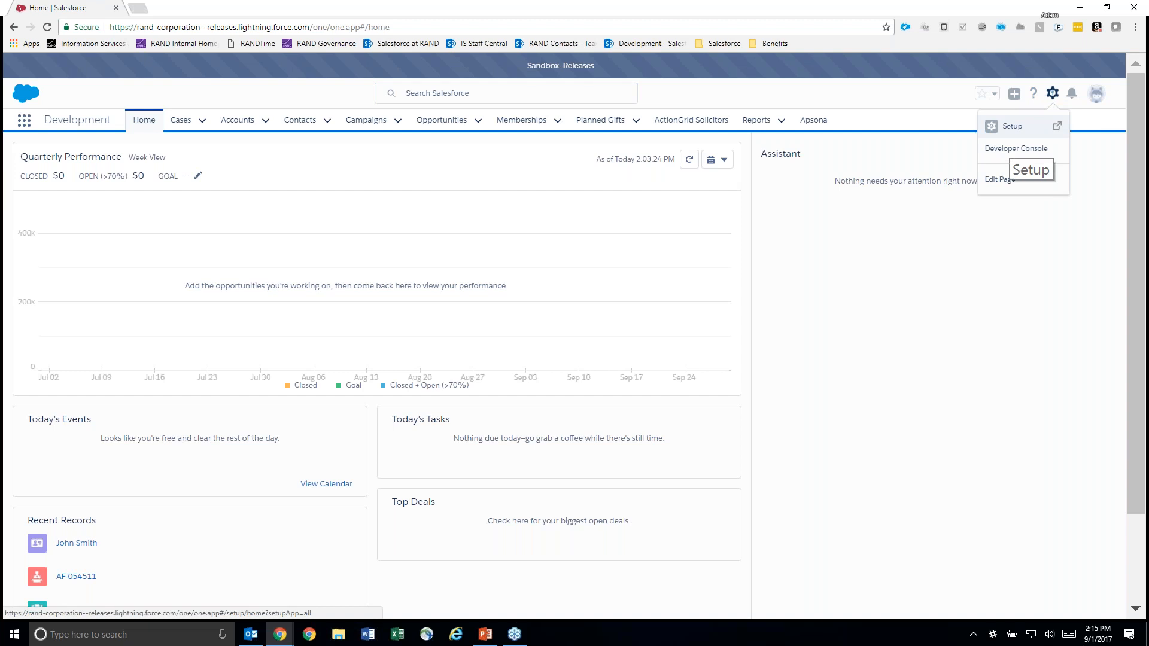
pyautogui.click(1013, 125)
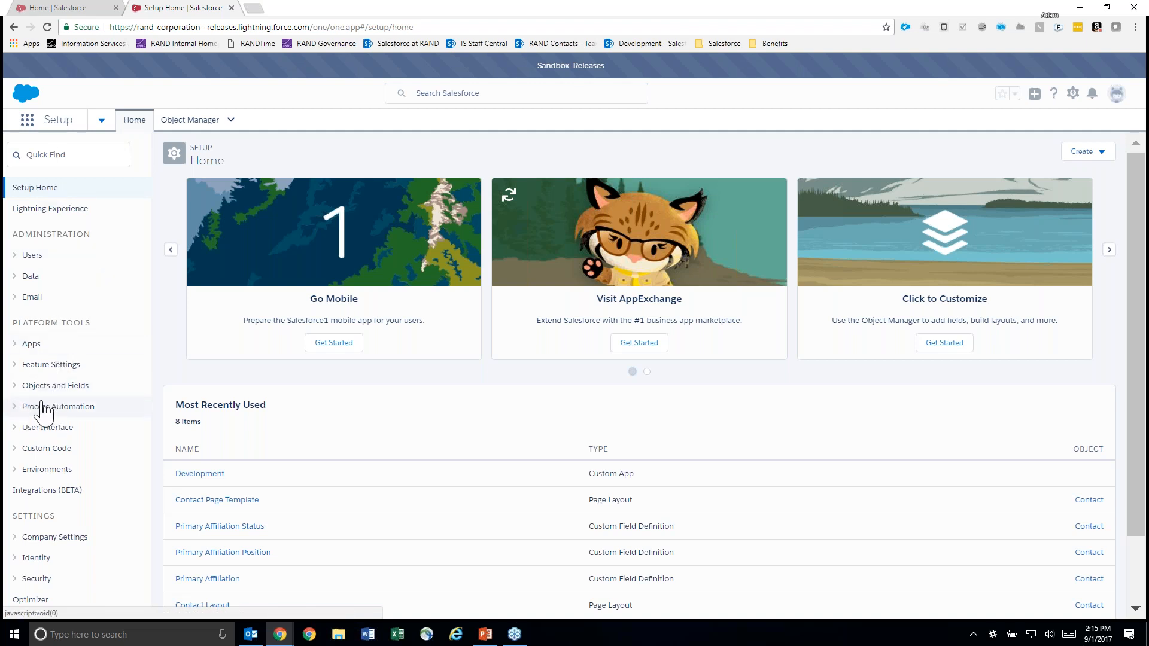
# Search Setup for "process" and open Process Builder.
pyautogui.click(13, 408)
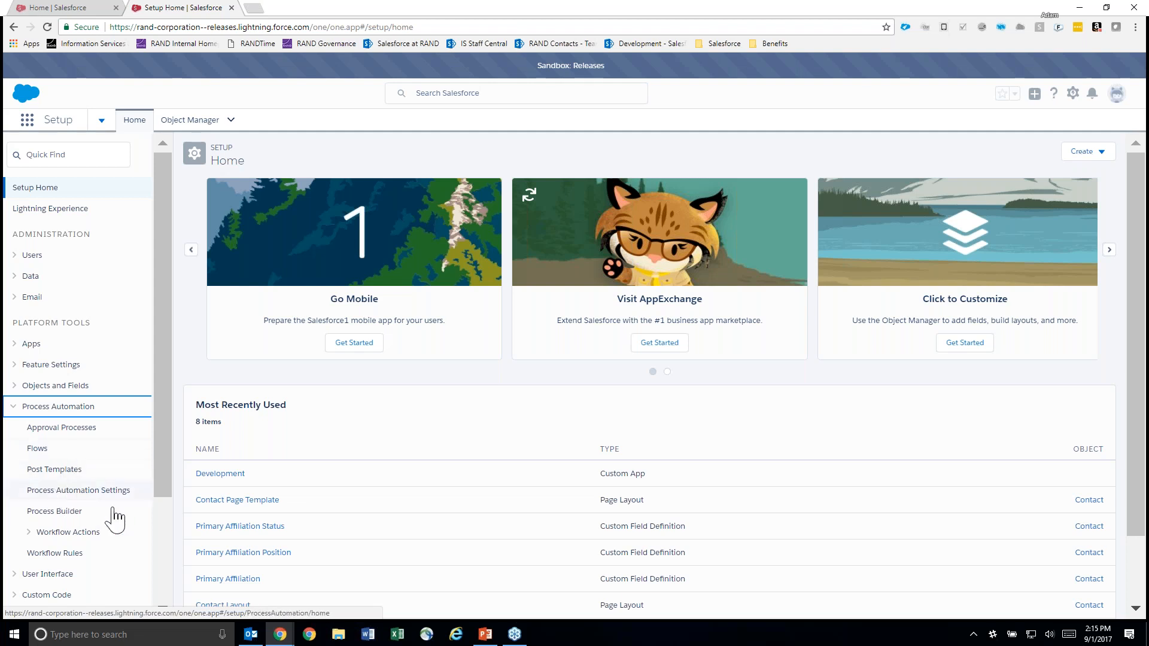
pyautogui.click(67, 155)
pyautogui.write('pro')
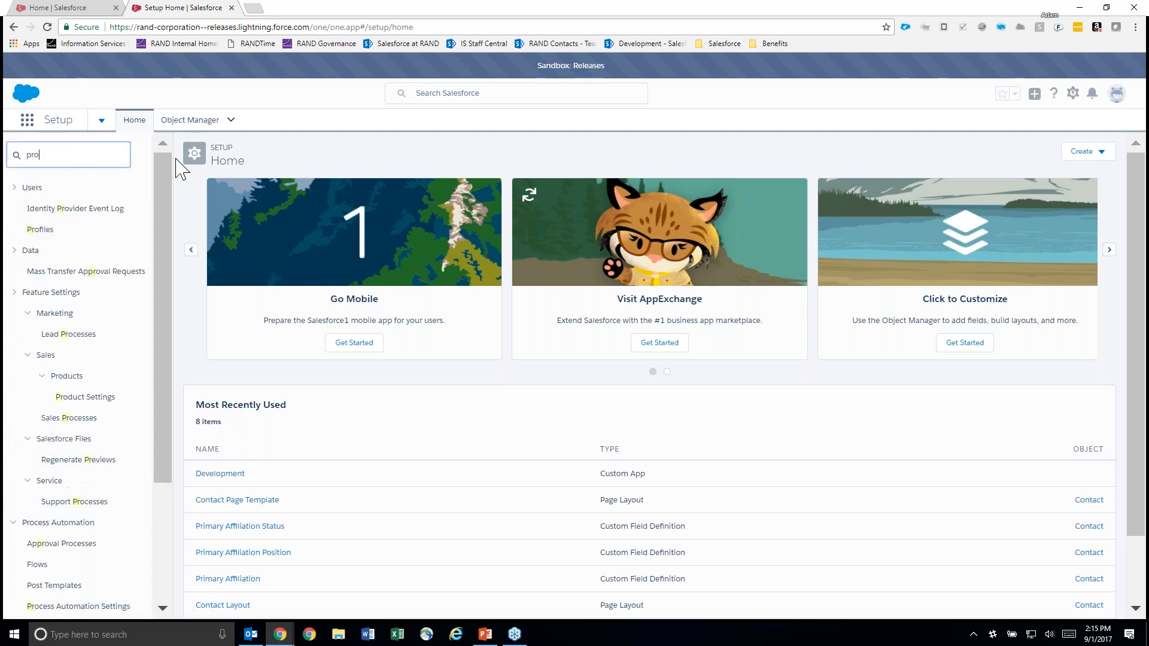
pyautogui.write('cess')
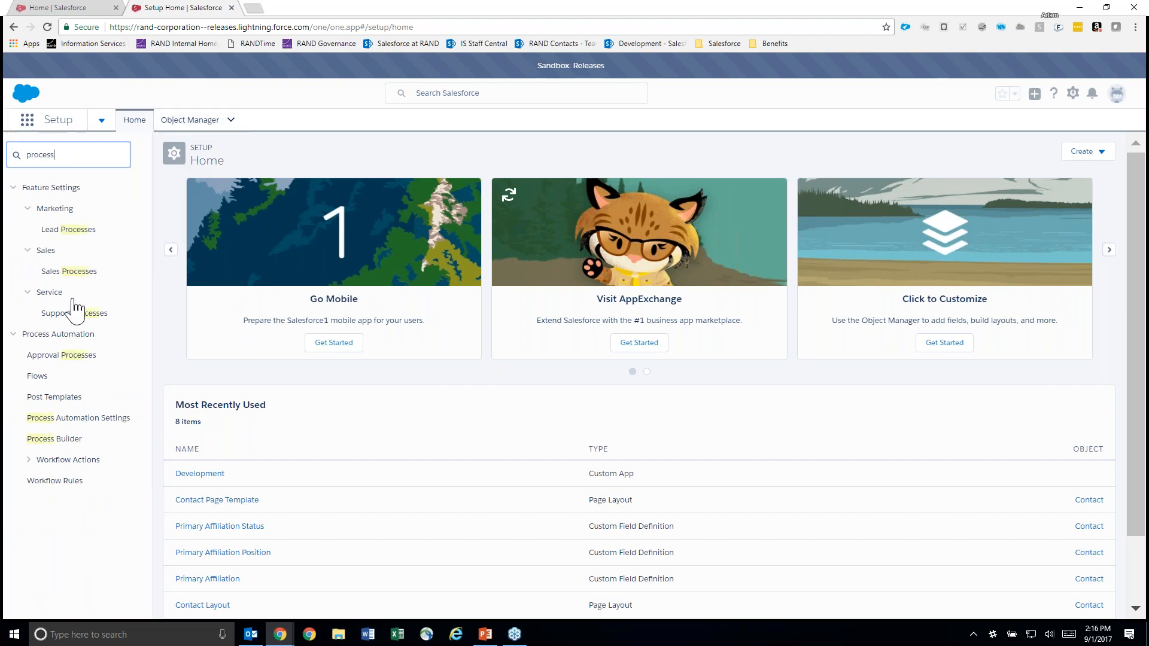
pyautogui.click(71, 443)
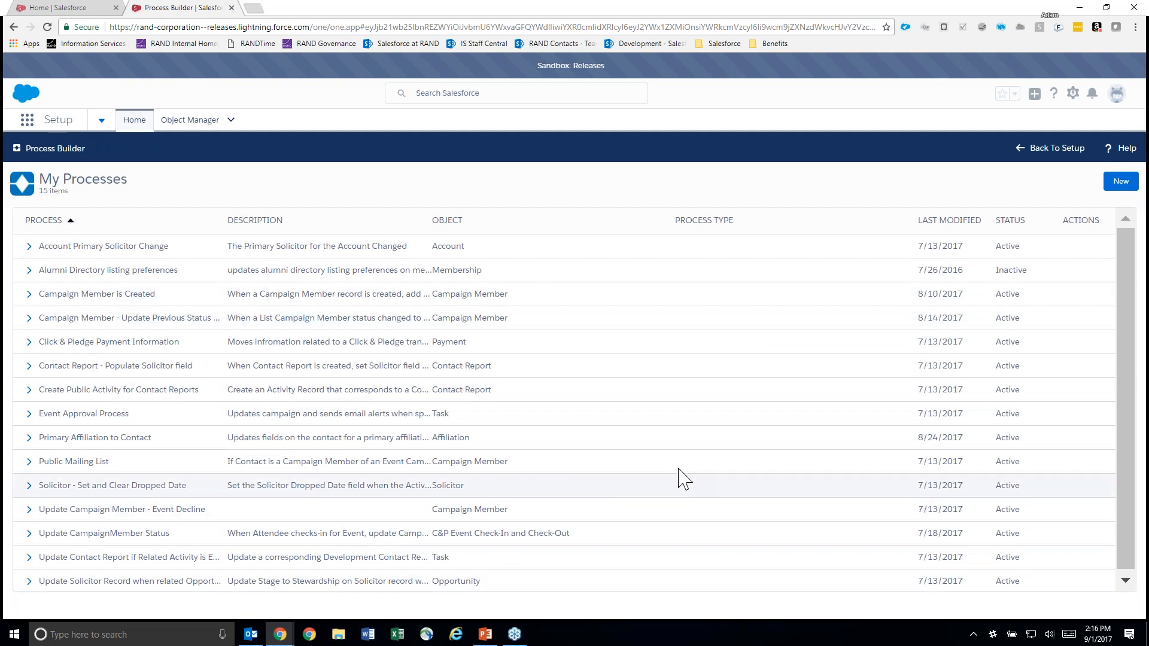
# Create a process named Affiliation Process with the description "Affiliation processes" that starts when a record changes.
pyautogui.click(1120, 181)
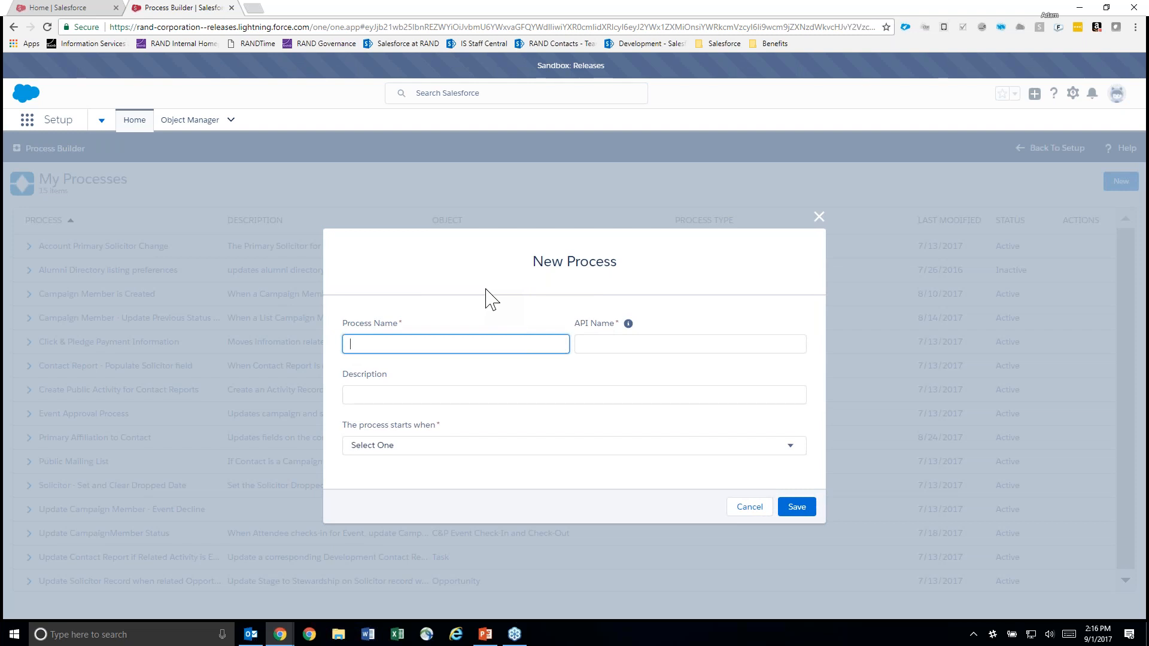
pyautogui.write('Affiliation Process')
pyautogui.press('Tab')
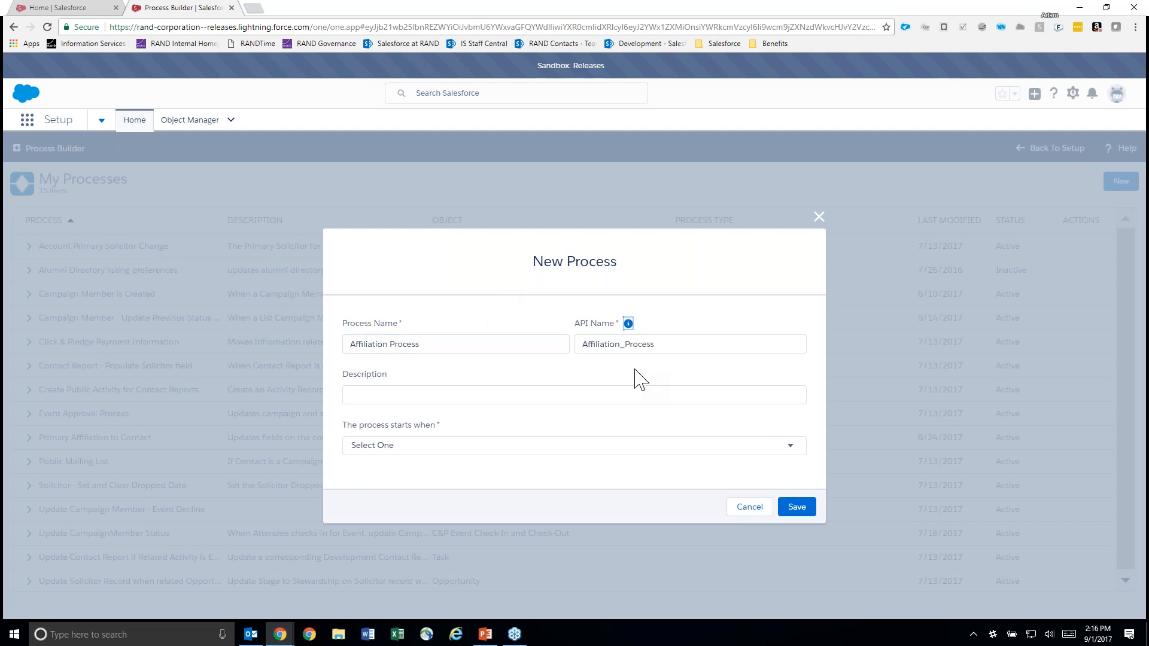
pyautogui.click(402, 398)
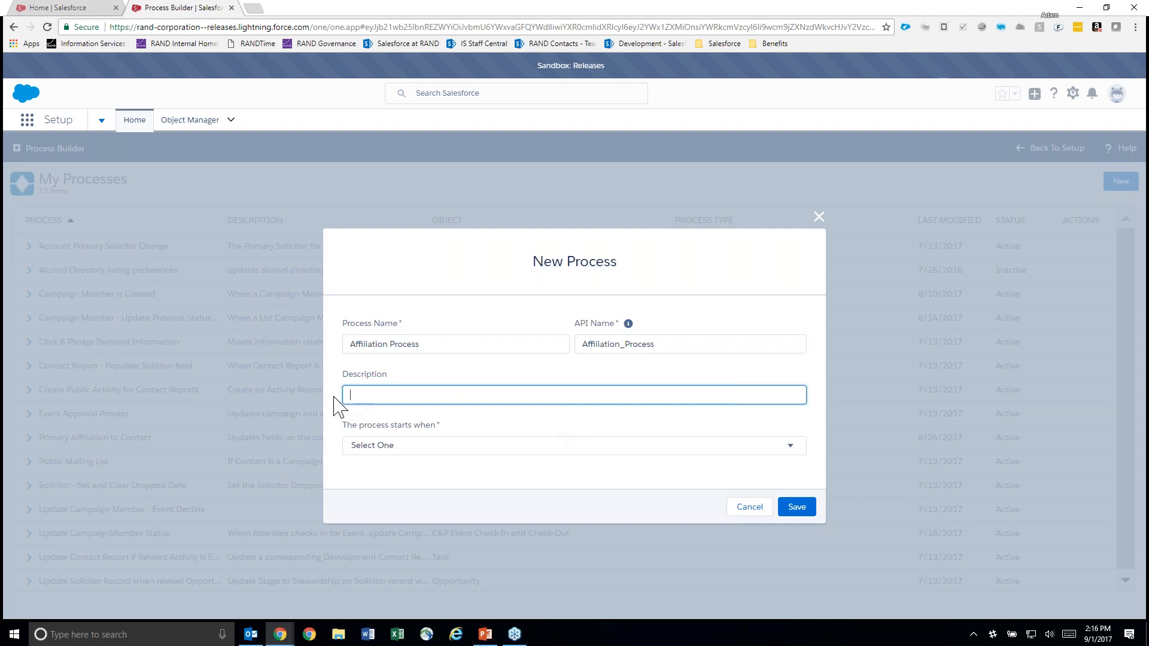
pyautogui.write('Affiliation processes')
pyautogui.click(435, 447)
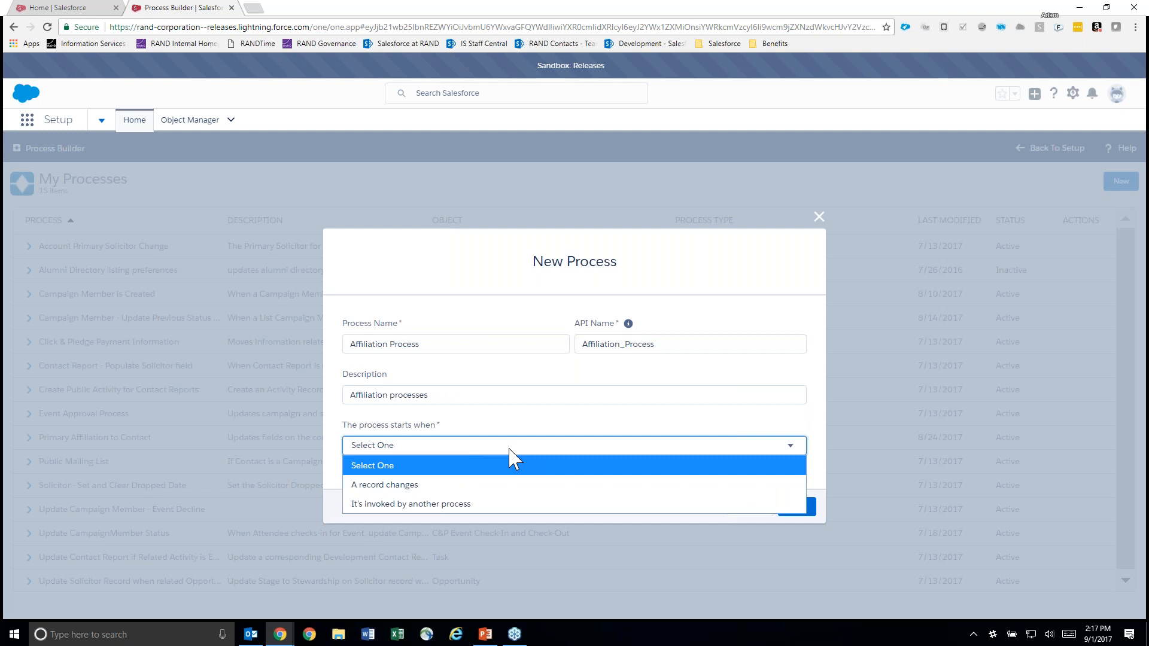
pyautogui.click(487, 484)
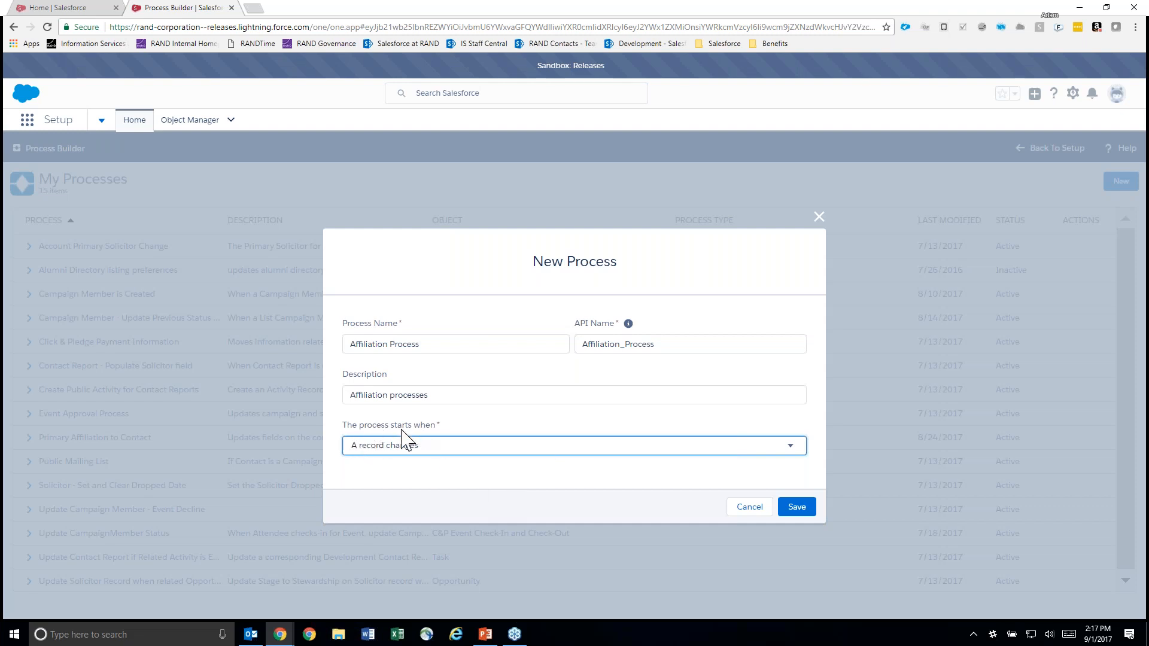
pyautogui.click(802, 507)
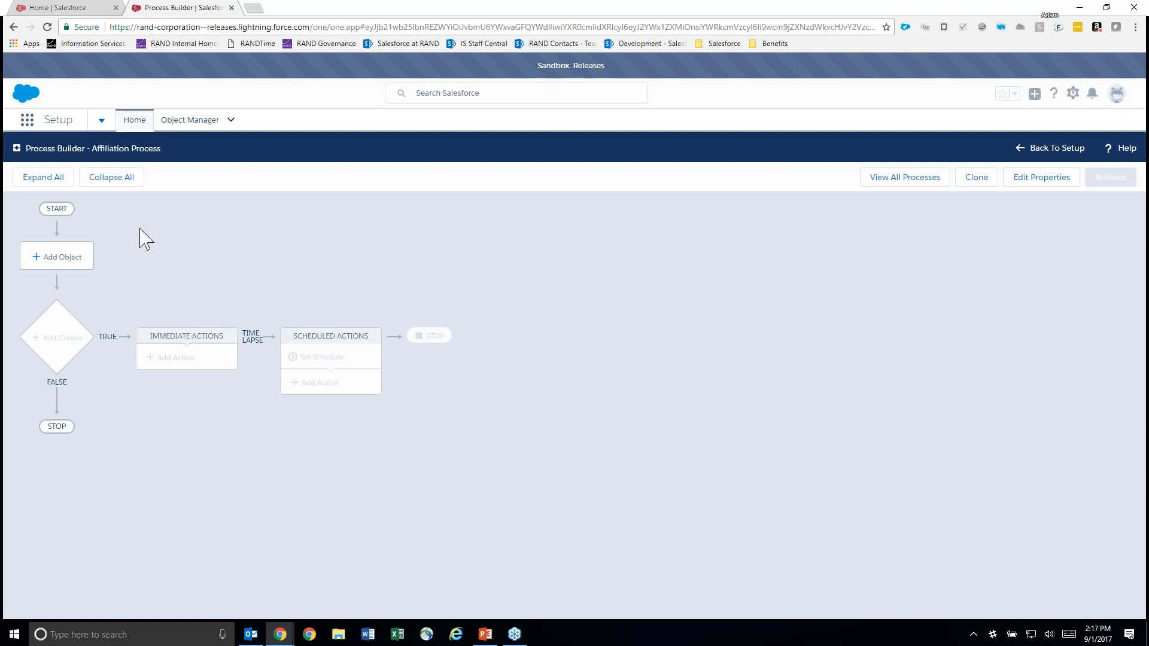
# Set Affiliation as the process's object, starting when a record is created or edited, and save it.
pyautogui.click(71, 263)
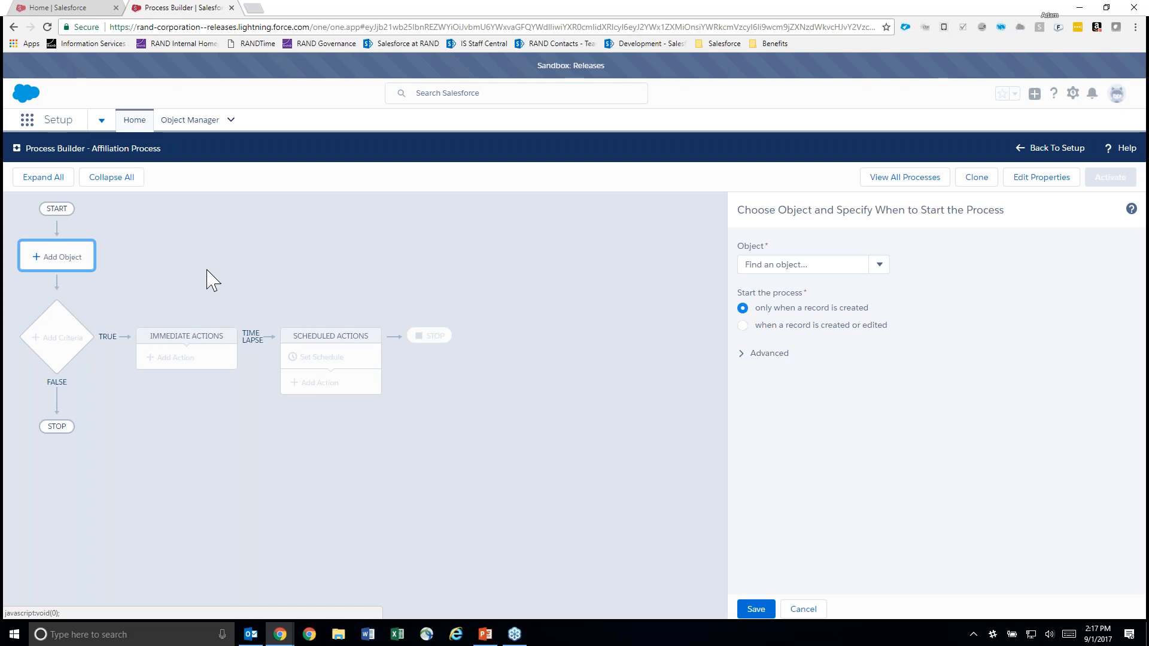
pyautogui.click(768, 266)
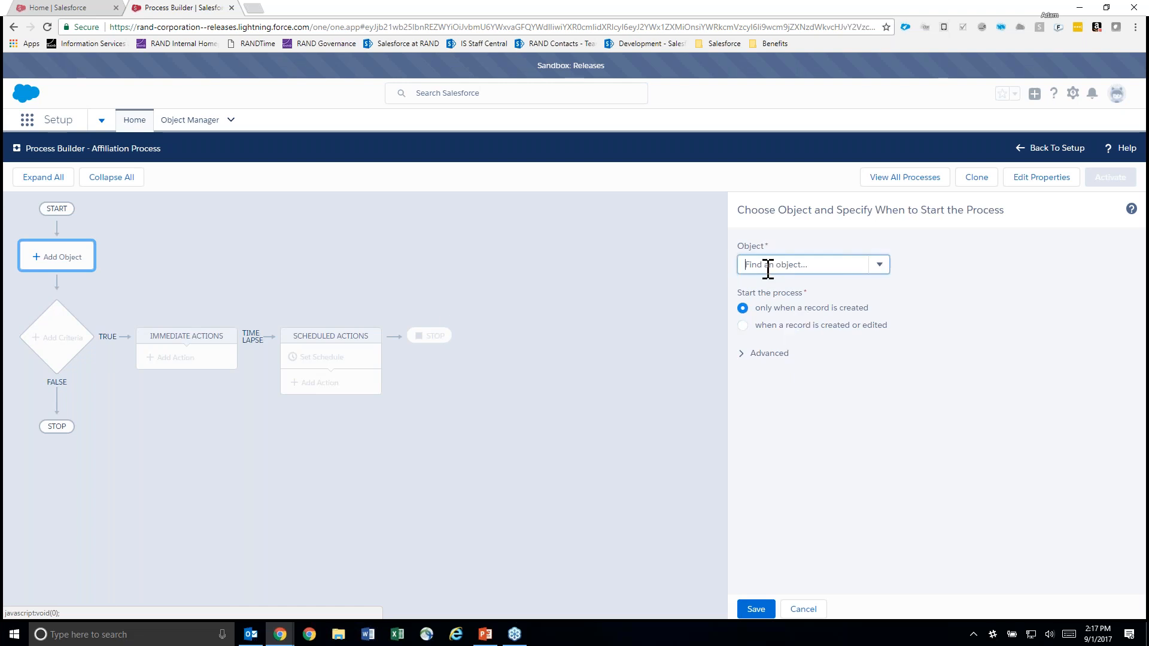
pyautogui.click(855, 266)
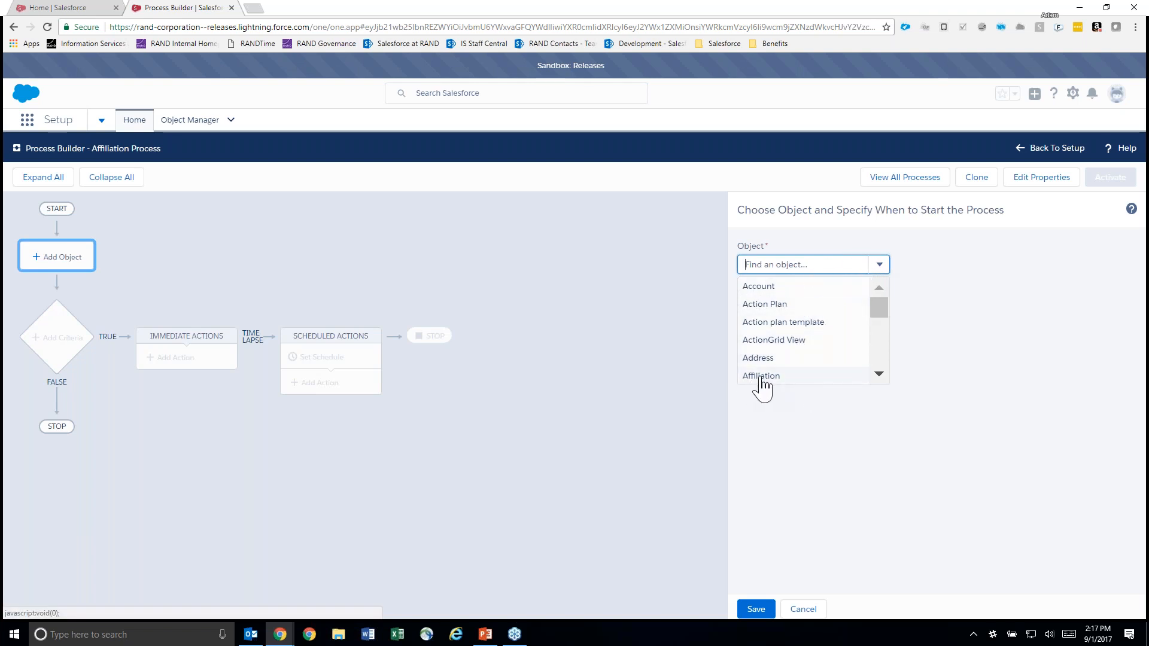
pyautogui.write('aff')
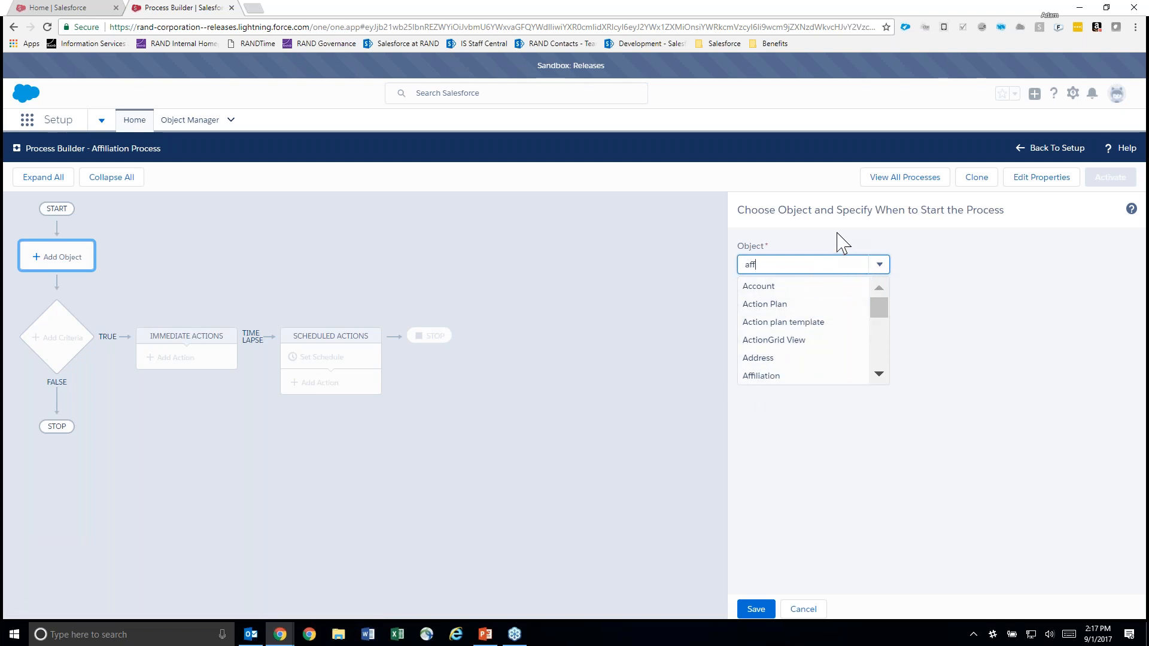
pyautogui.write('il')
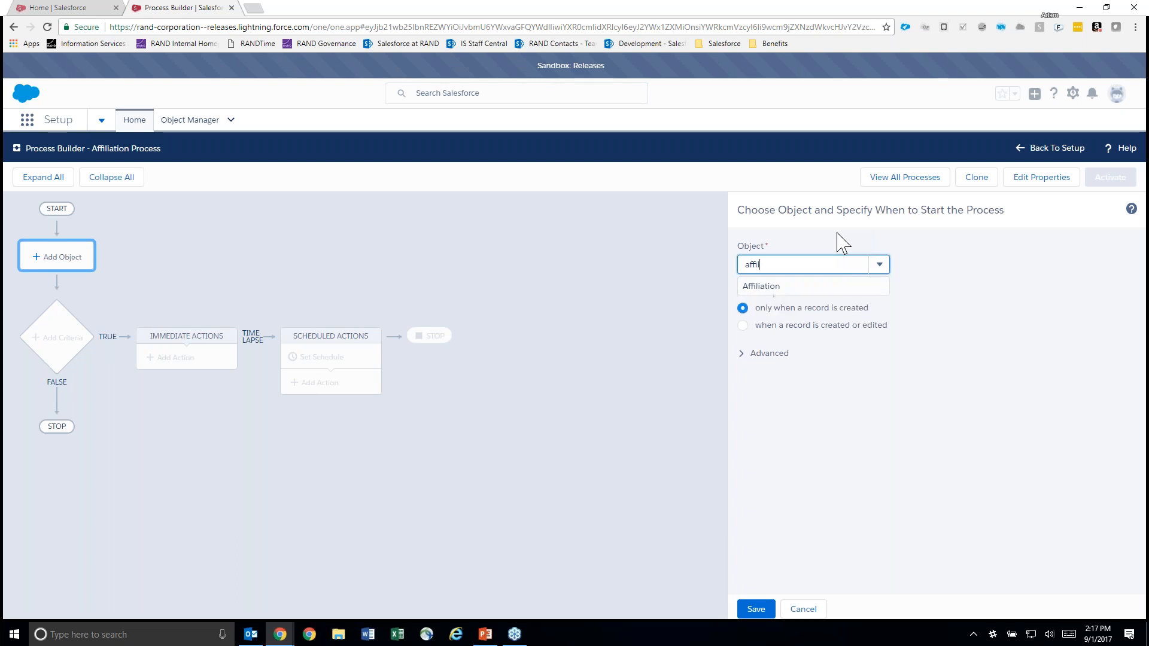
pyautogui.click(760, 287)
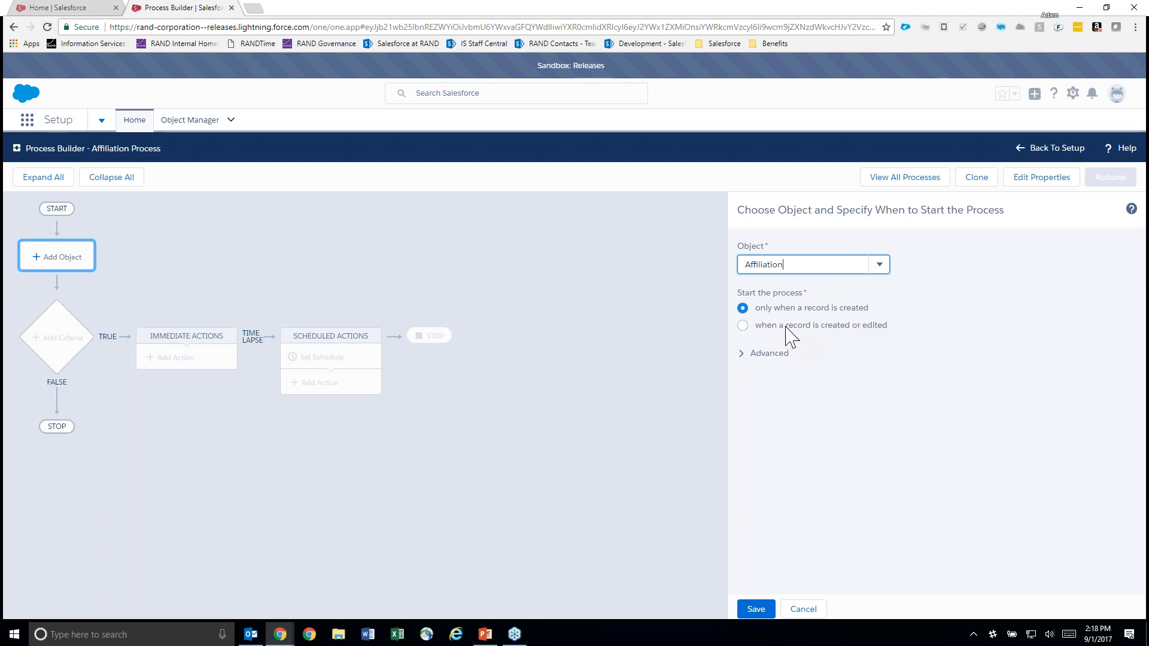
pyautogui.click(742, 326)
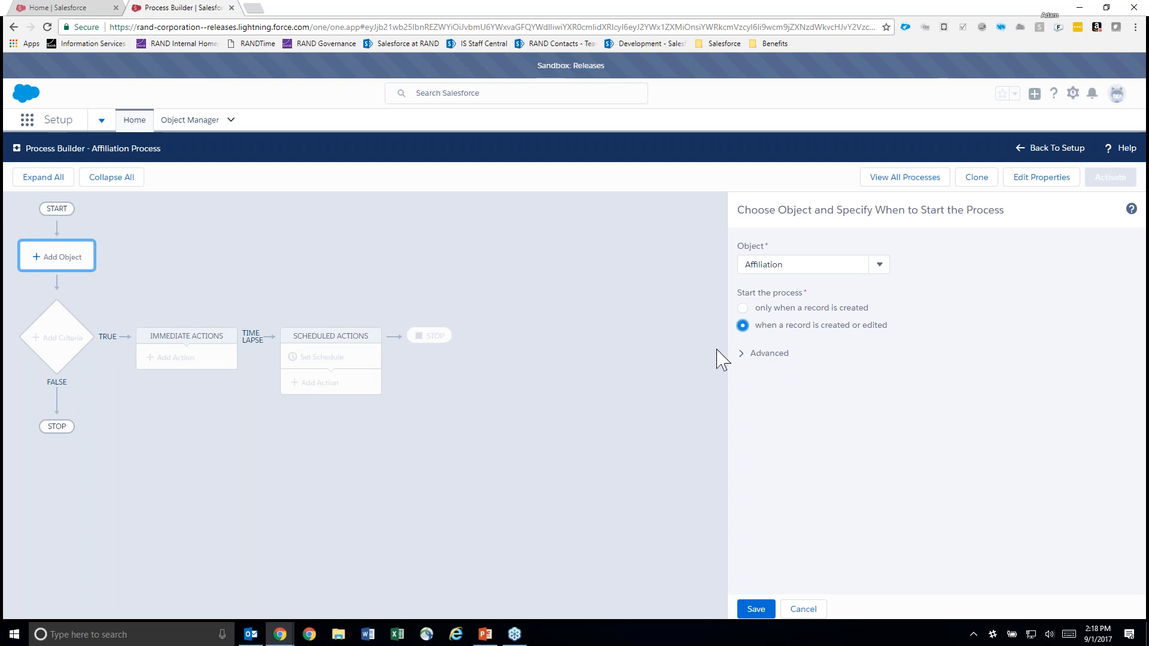
pyautogui.click(743, 353)
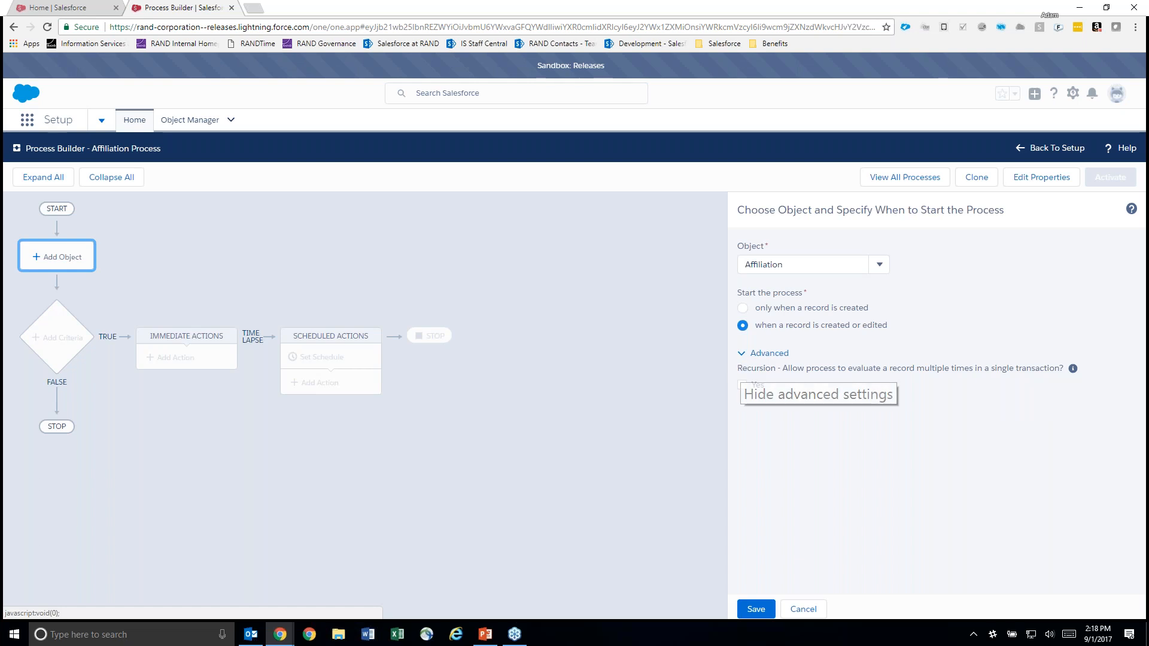
pyautogui.click(741, 353)
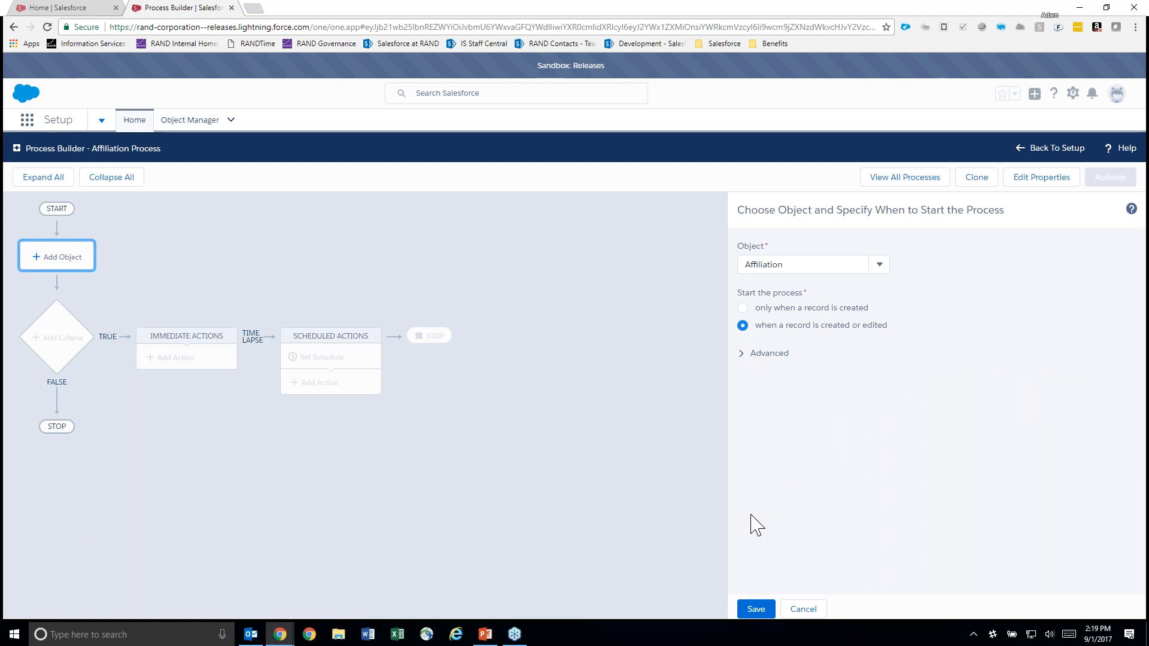
pyautogui.click(755, 610)
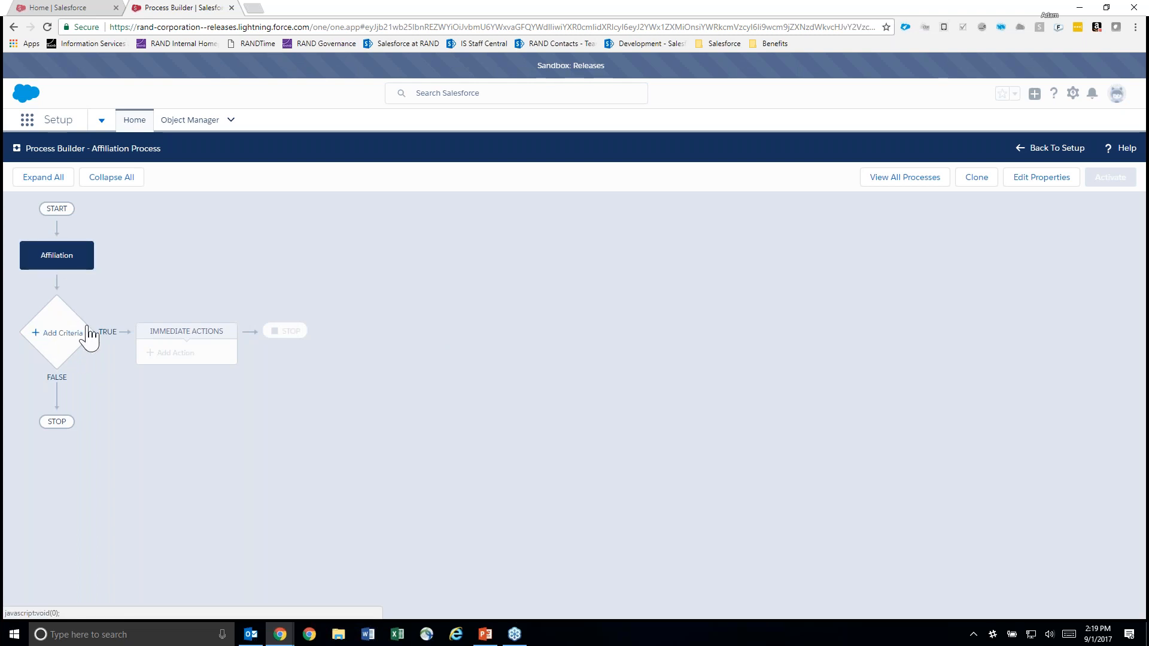
# Add a criteria named Primary Affiliation Position that executes its actions when a formula evaluates to true.
pyautogui.click(60, 336)
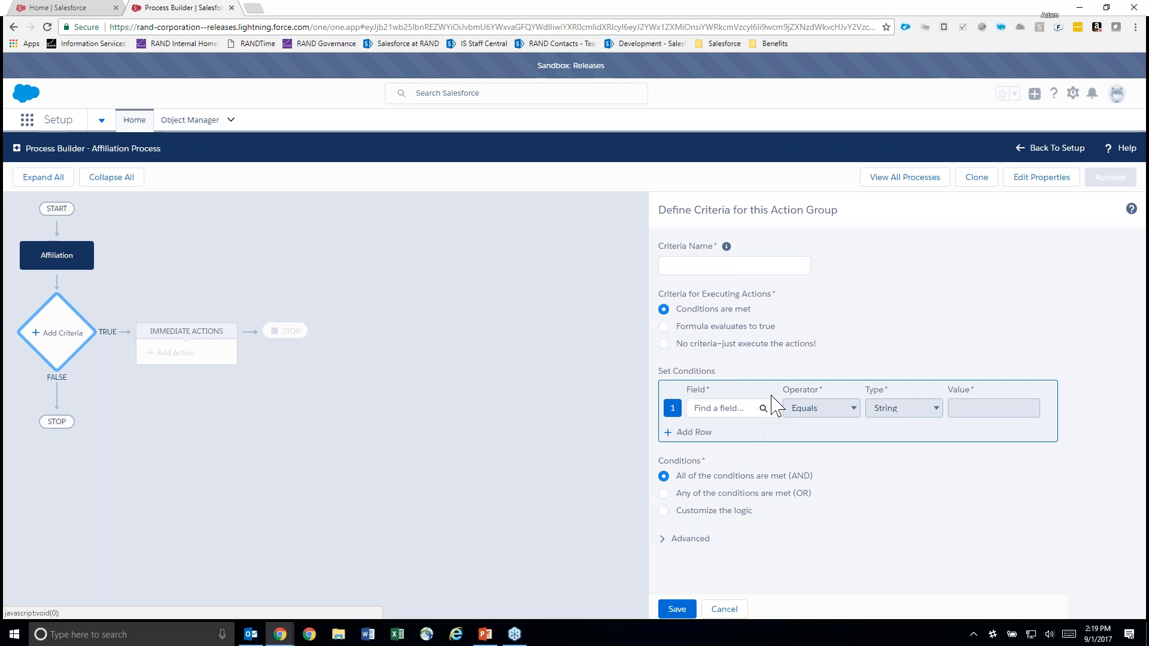
pyautogui.click(719, 262)
pyautogui.write('Primary')
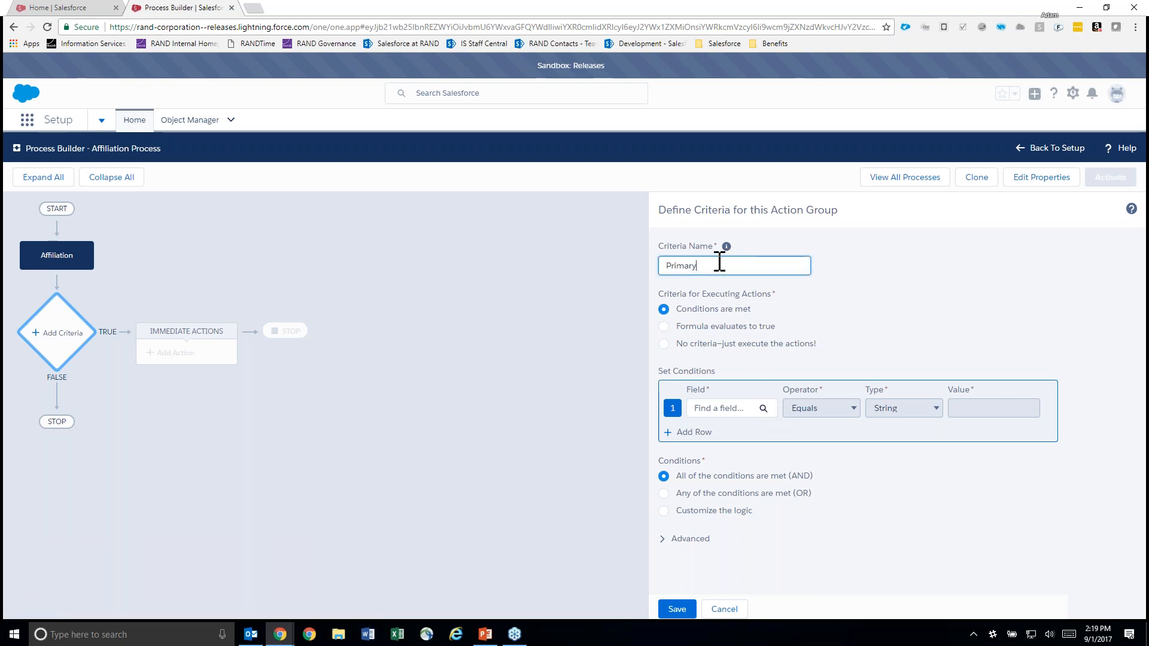
pyautogui.write(' Affiliation Position')
pyautogui.click(664, 327)
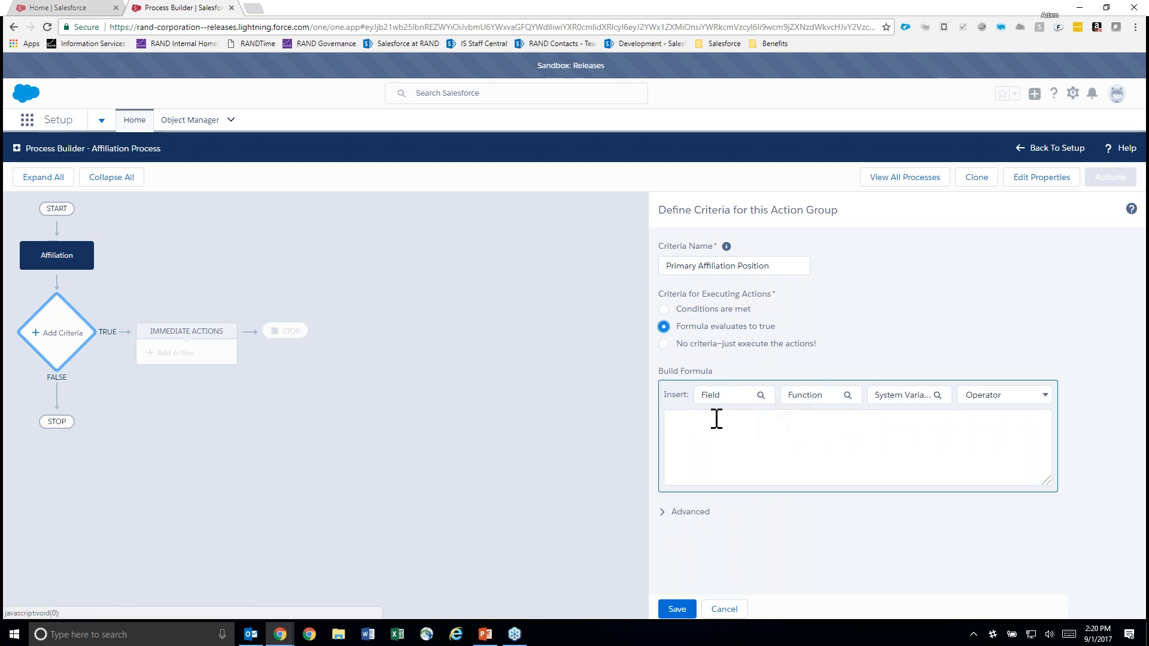
# Enlarge the formula box and start the criteria formula with the ISNEW() function followed by the && operator.
pyautogui.click(754, 425)
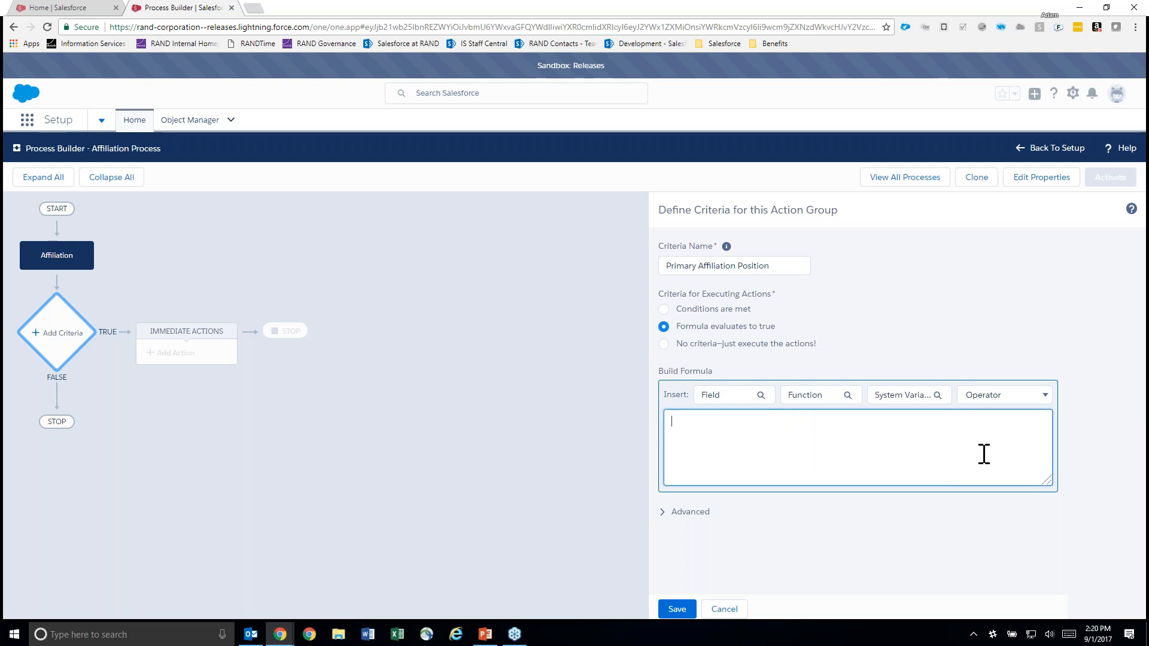
pyautogui.moveTo(1052, 494); pyautogui.dragTo(1067, 580)
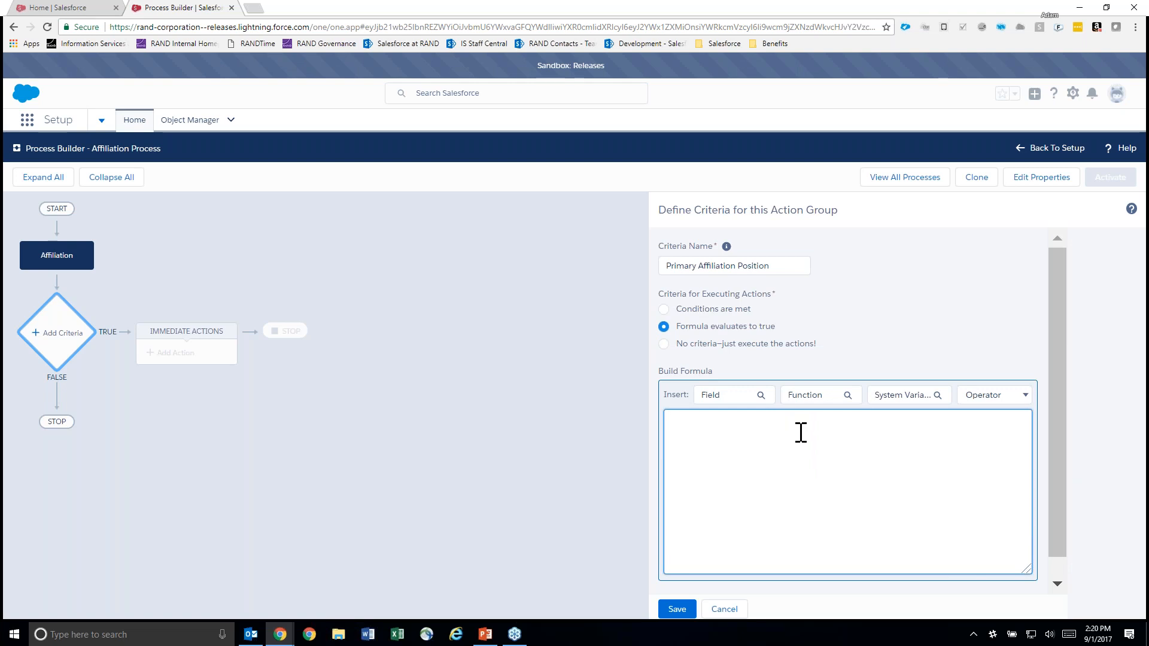
pyautogui.click(849, 395)
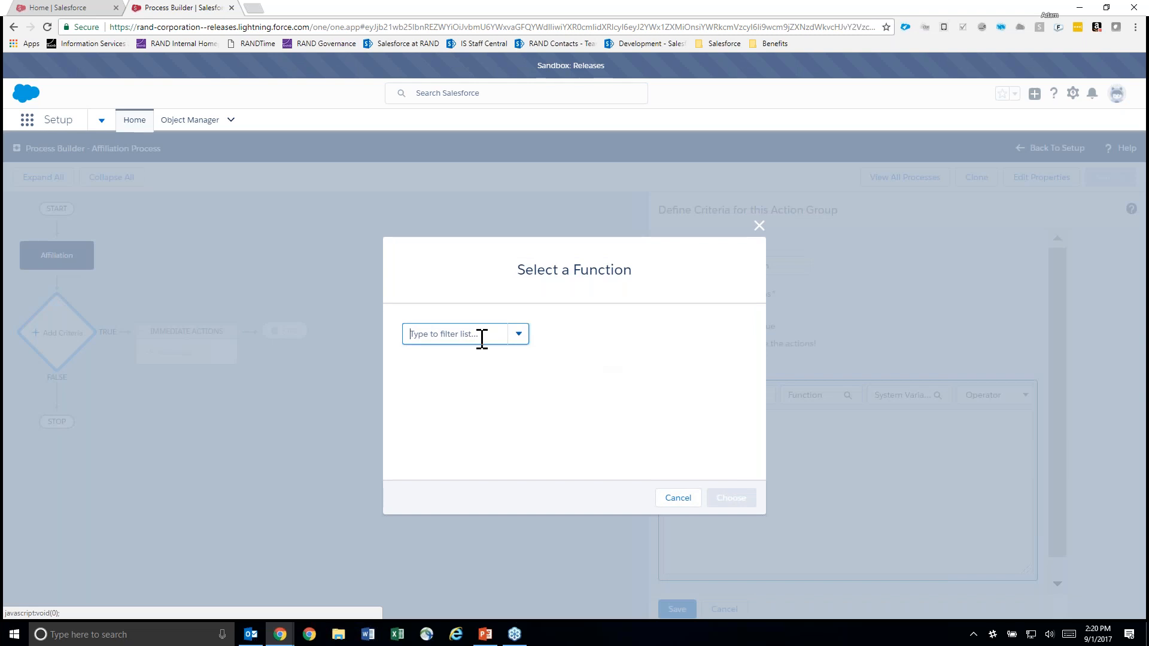
pyautogui.click(453, 339)
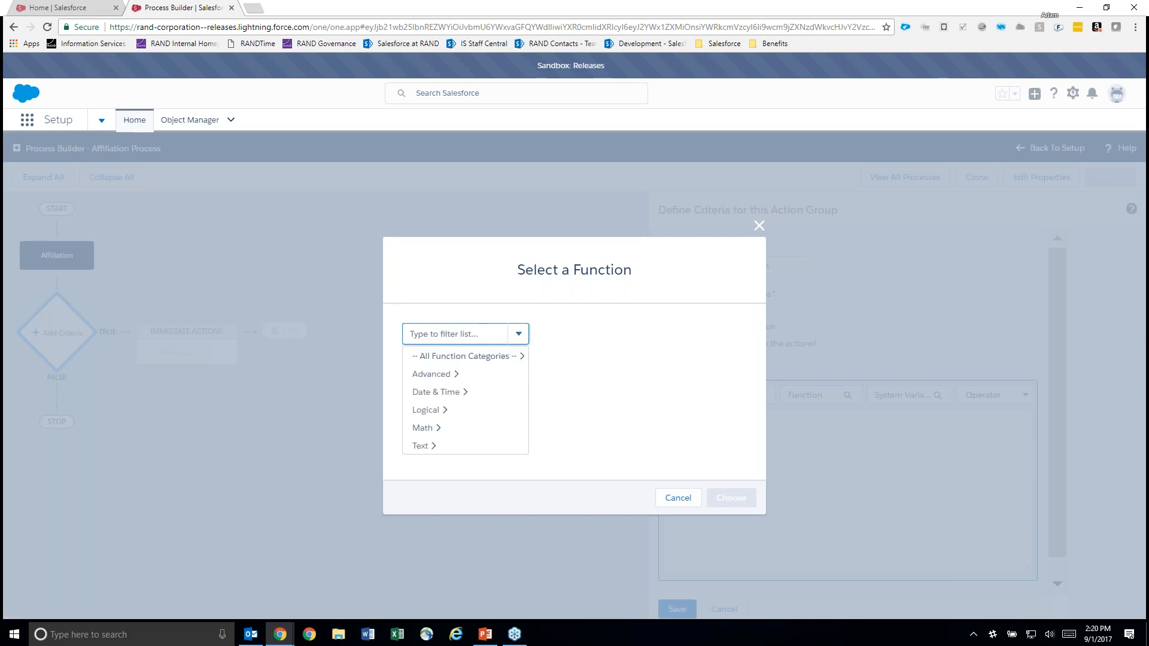
pyautogui.click(466, 357)
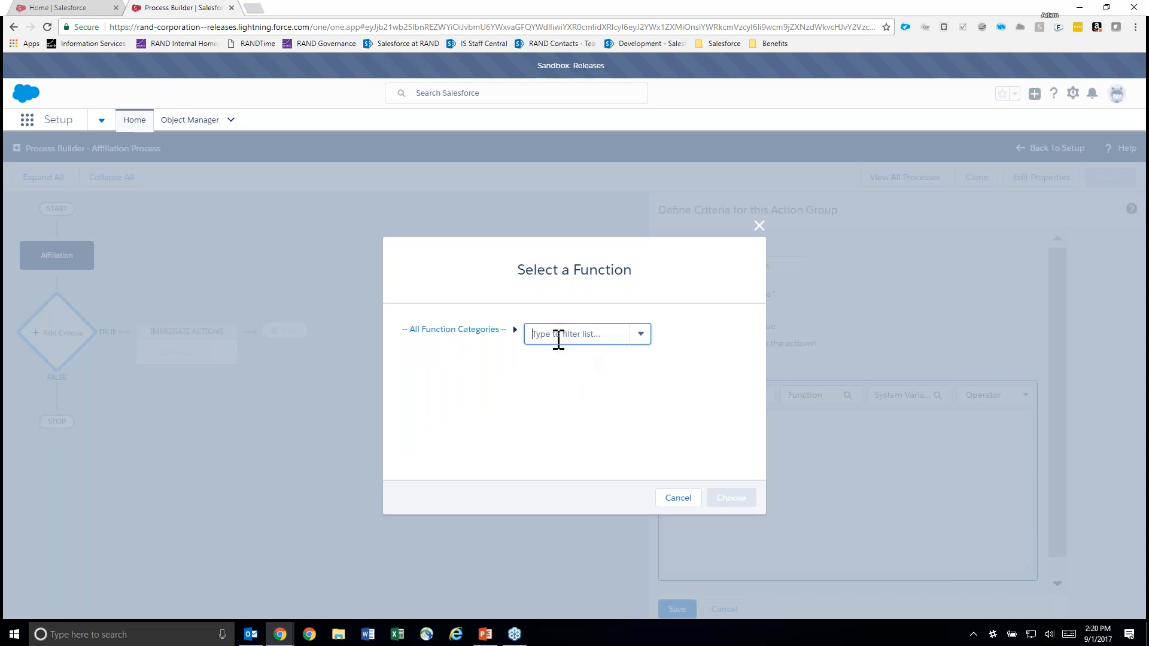
pyautogui.click(609, 336)
pyautogui.write('new')
pyautogui.click(553, 356)
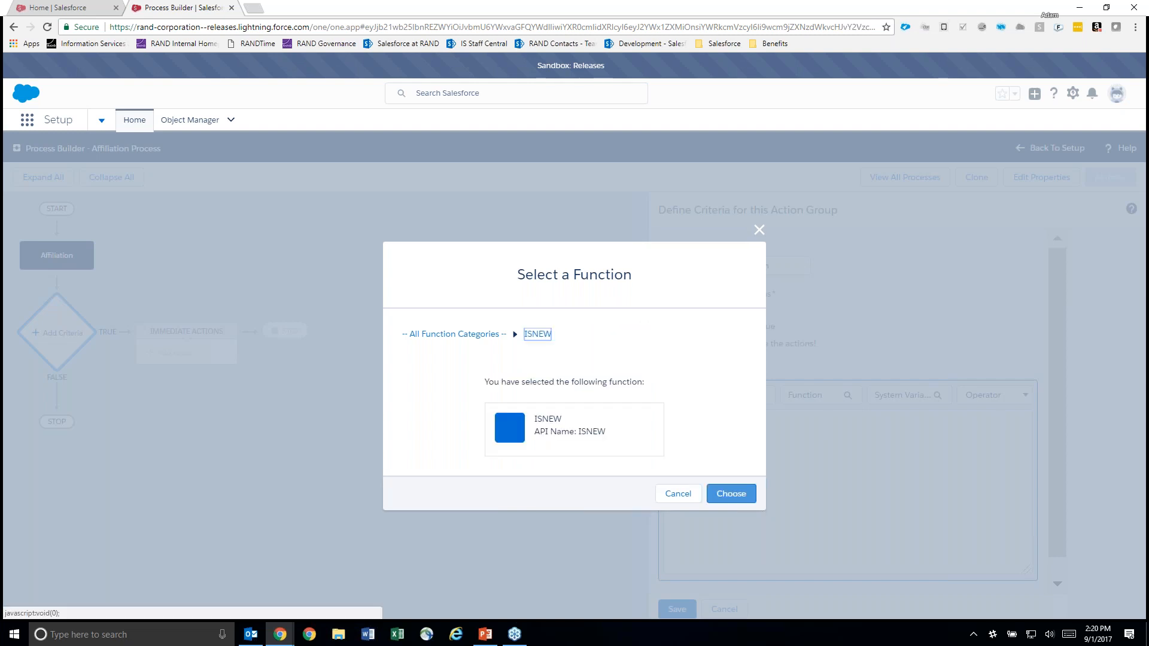
pyautogui.click(738, 496)
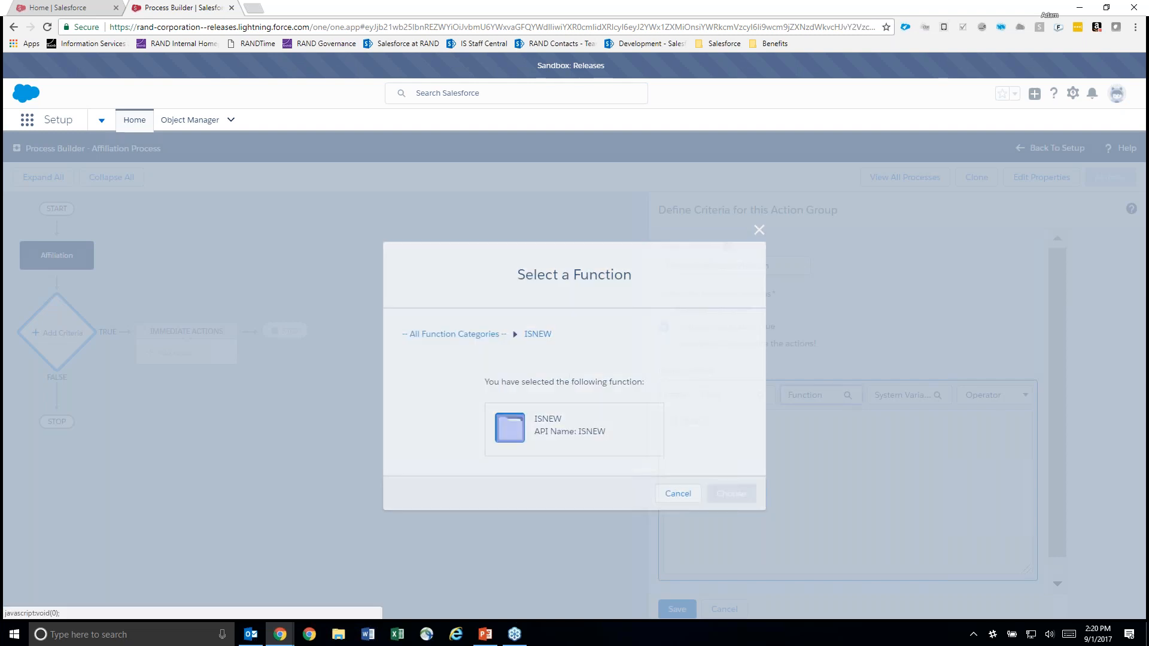
pyautogui.click(715, 426)
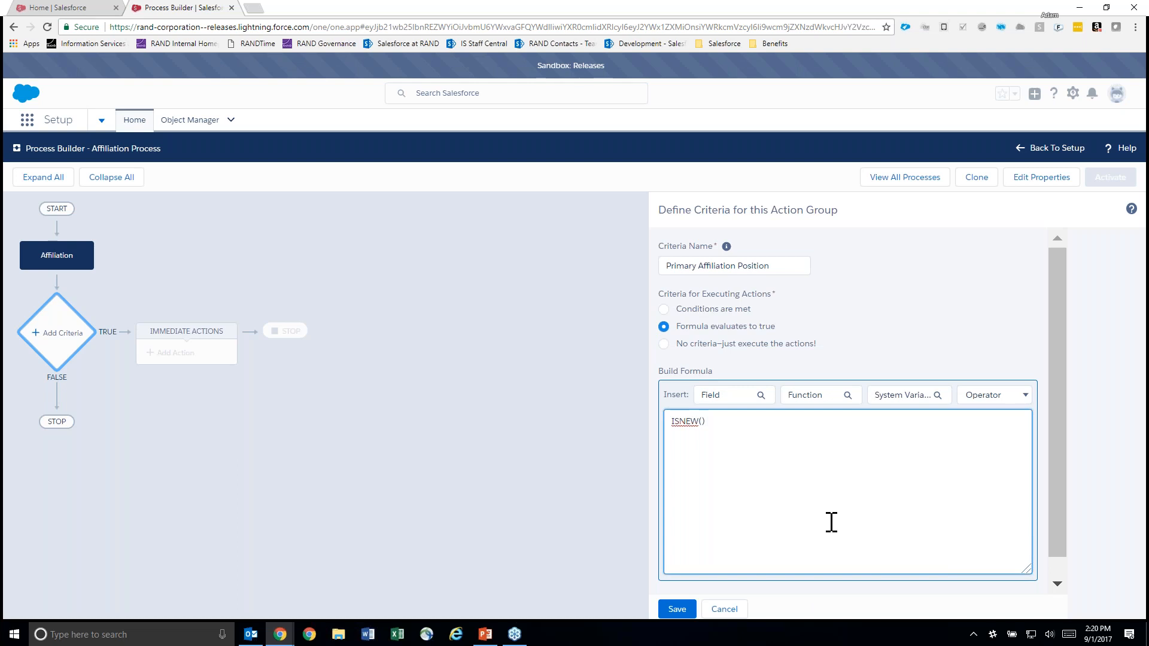
pyautogui.write('&&')
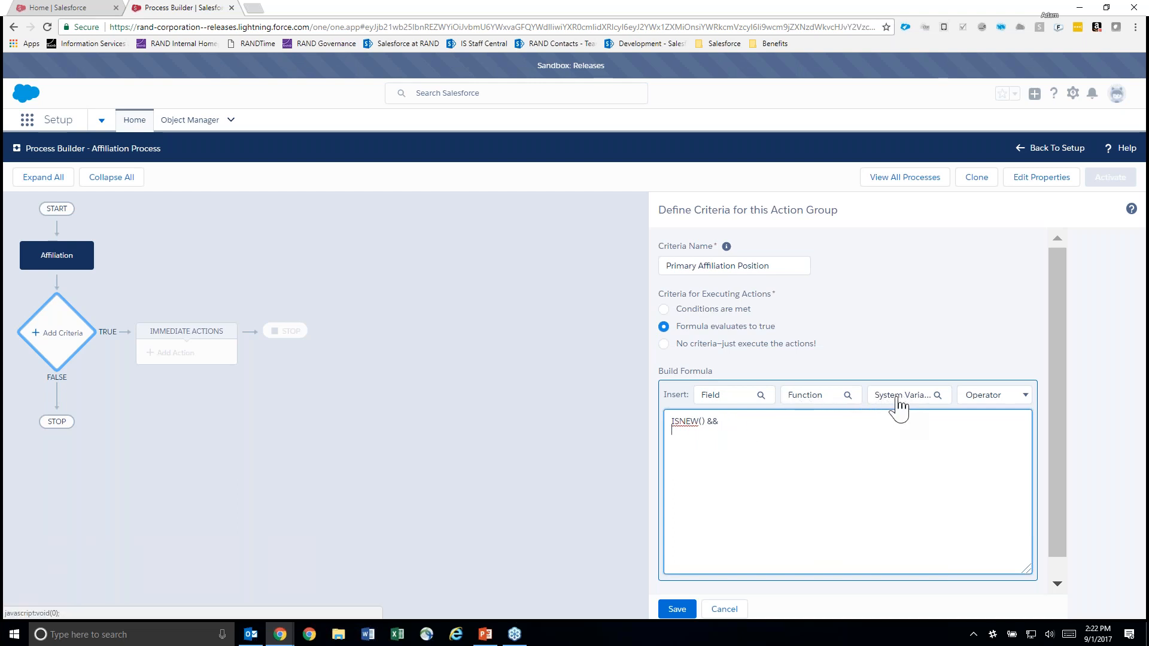
# Start a second formula line with Not( followed by the ISNULL function, and remove its placeholder expression.
pyautogui.write('NoT')
pyautogui.press('BackSpace')
pyautogui.write('ot')
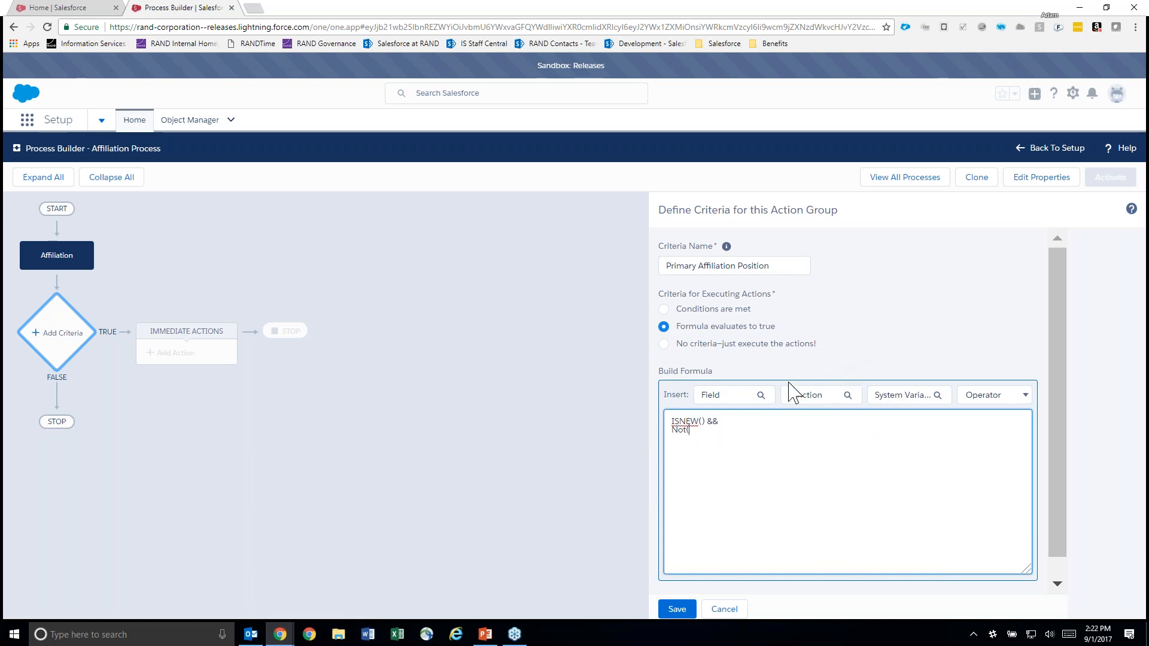
pyautogui.click(826, 396)
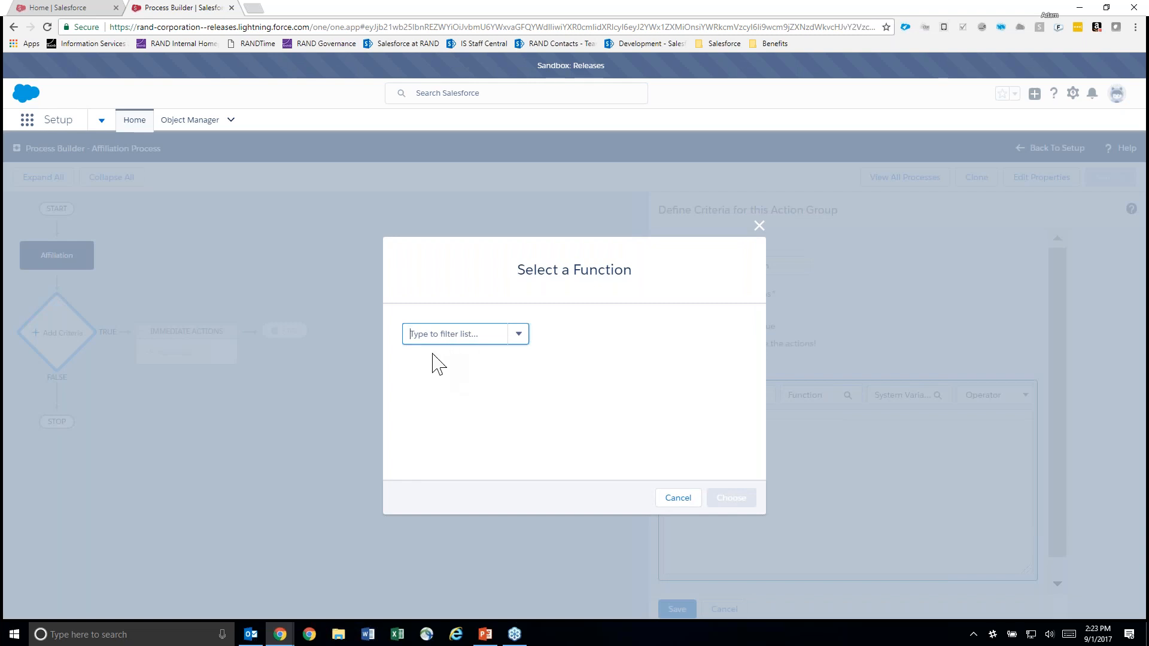
pyautogui.click(455, 335)
pyautogui.click(466, 358)
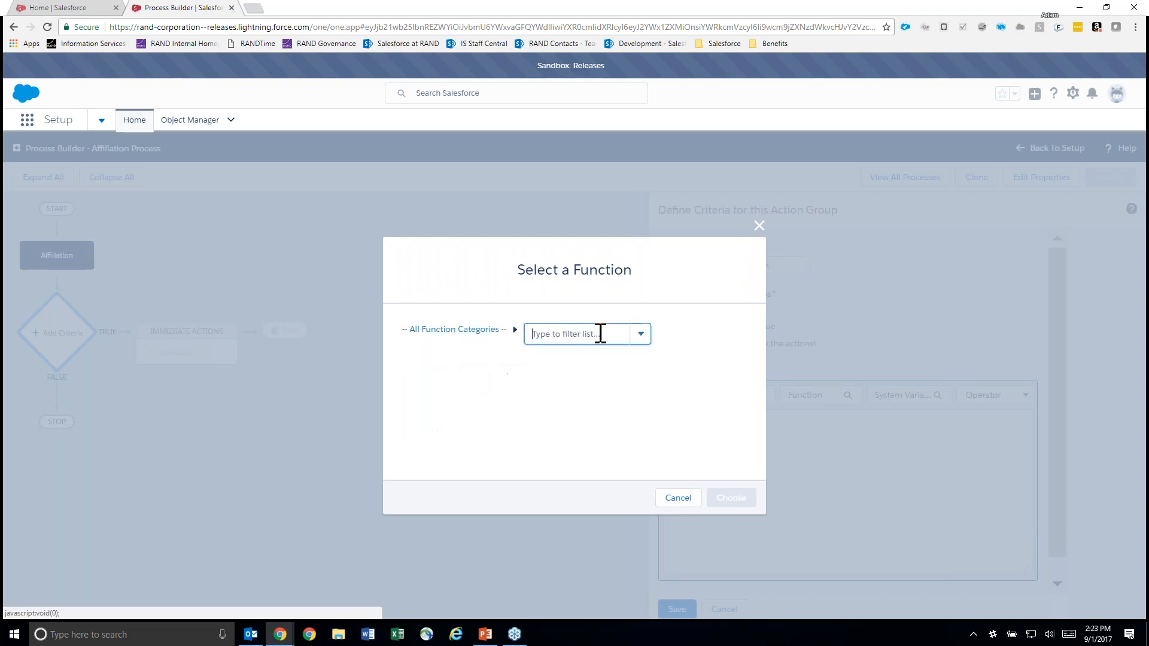
pyautogui.write('is')
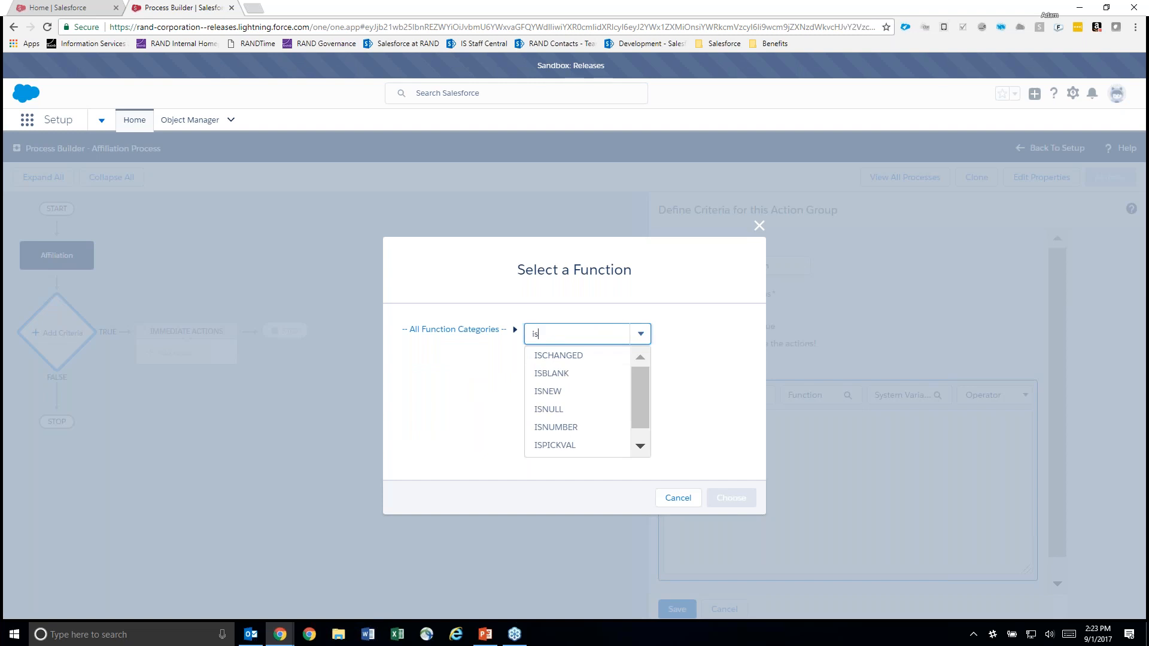
pyautogui.write('n')
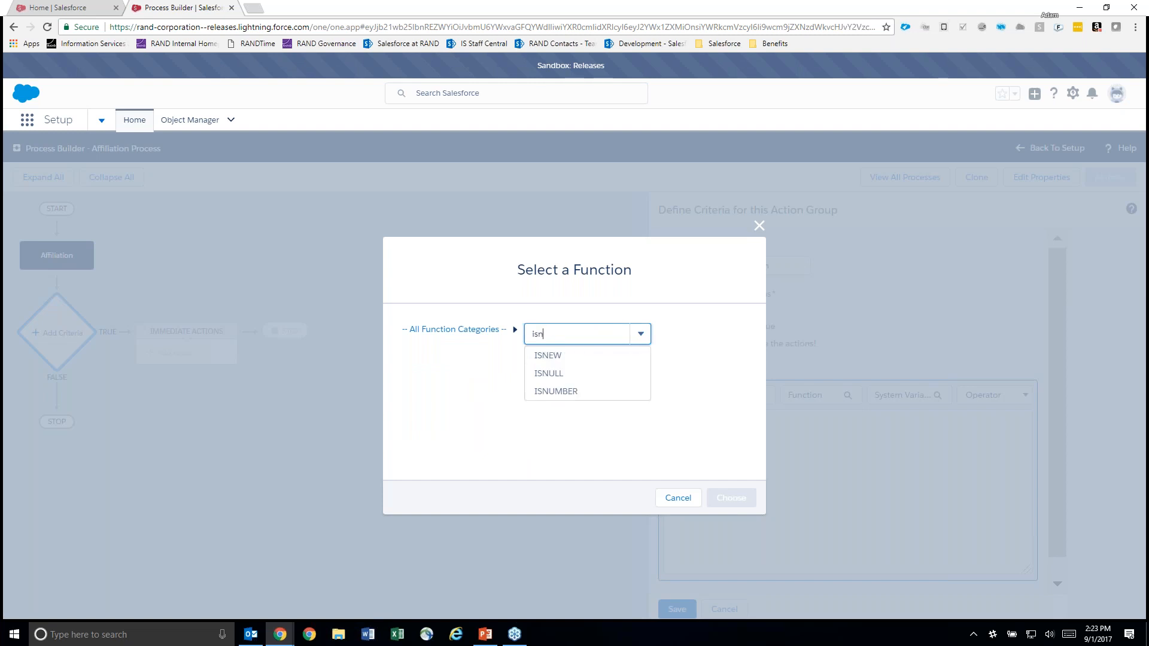
pyautogui.click(561, 374)
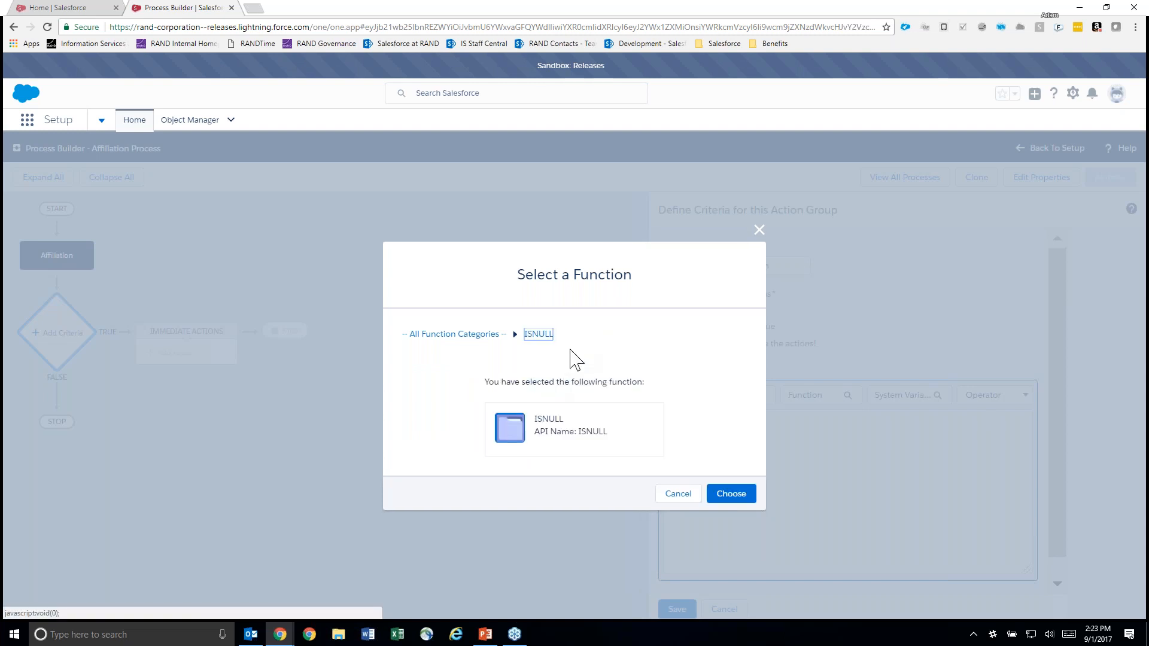
pyautogui.click(751, 499)
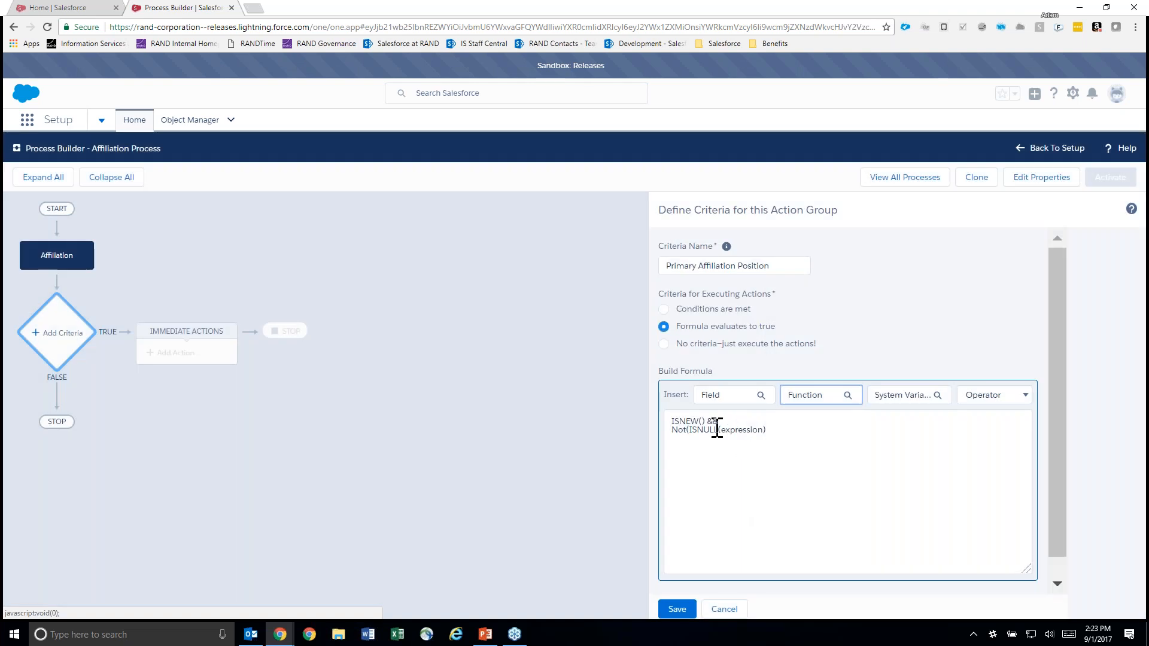
pyautogui.moveTo(721, 430); pyautogui.dragTo(764, 432)
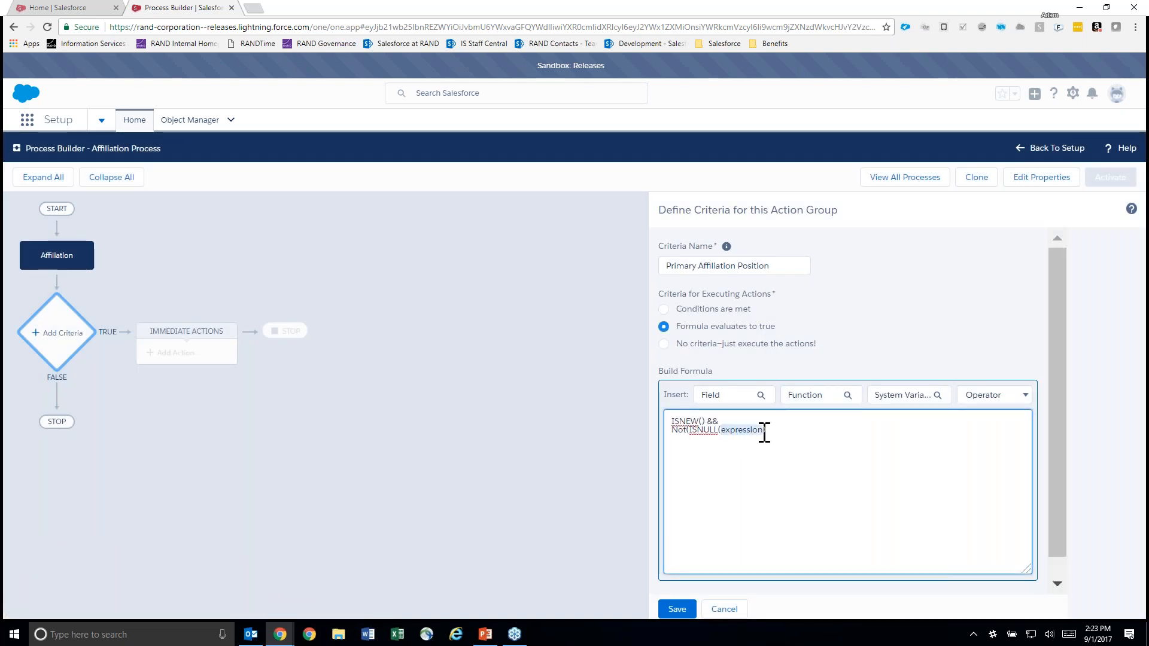
pyautogui.press('BackSpace')
# Open the field selection for the ISNULL argument and filter the Affiliation fields by "org".
pyautogui.click(723, 394)
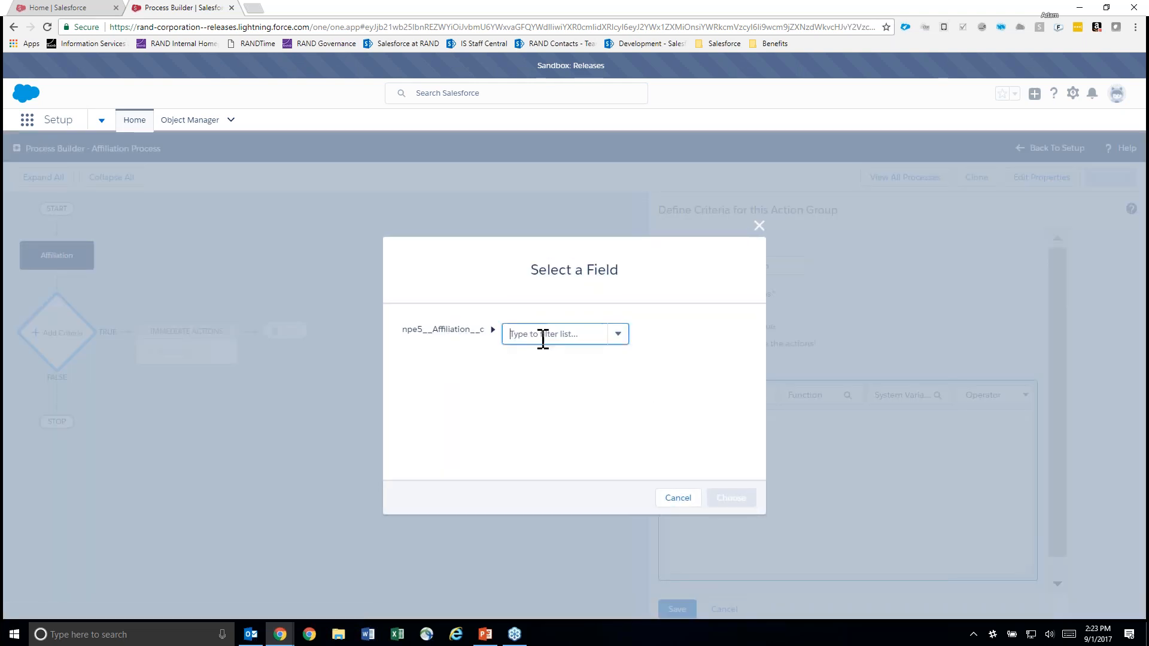
pyautogui.click(578, 339)
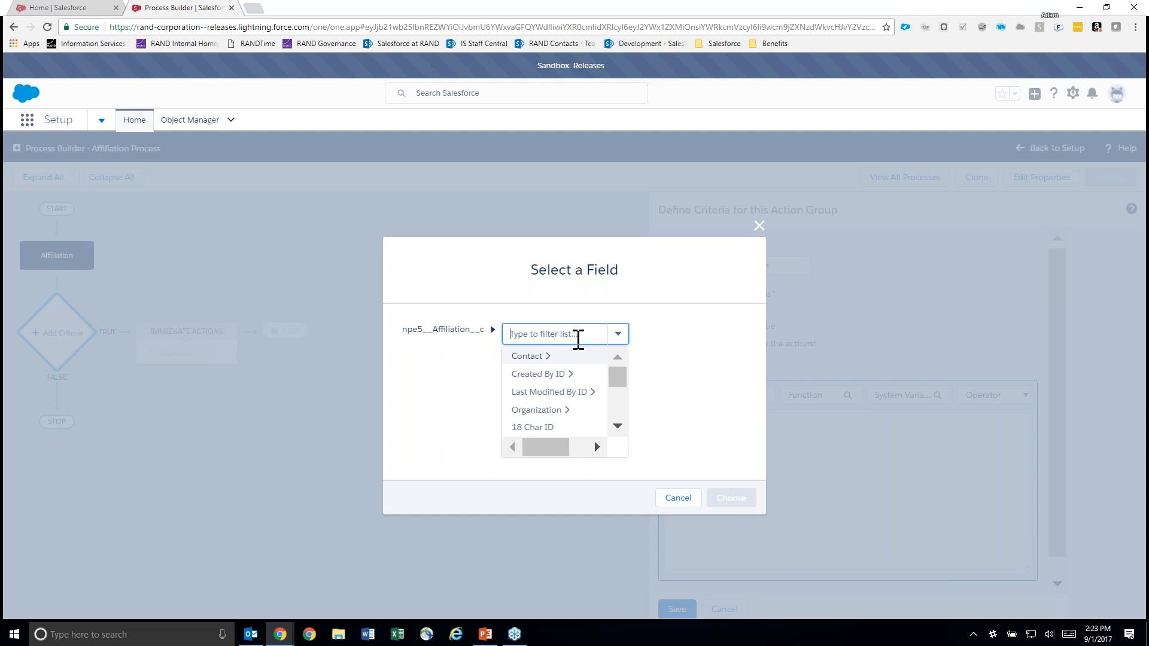
pyautogui.write('org')
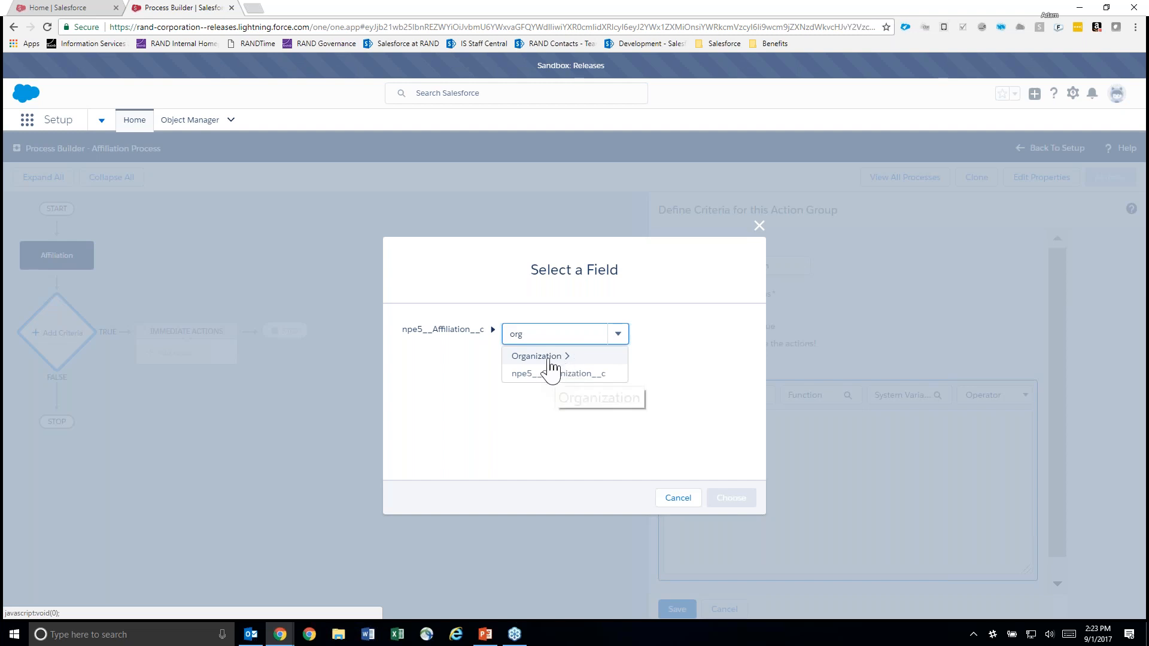
pyautogui.click(524, 357)
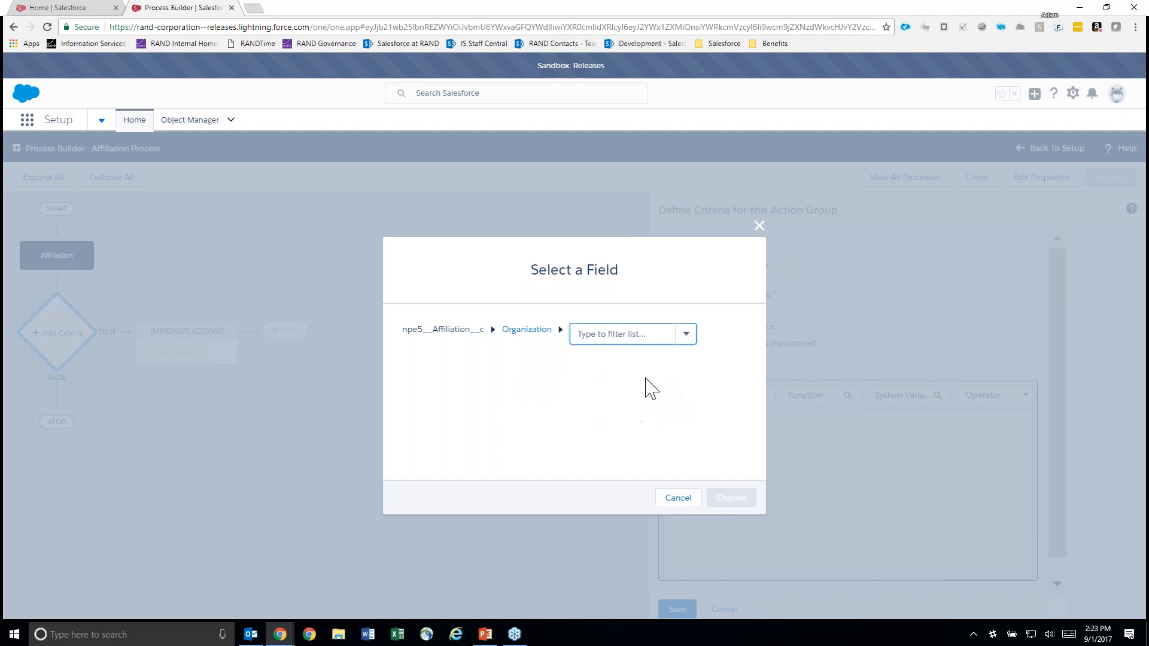
pyautogui.click(684, 333)
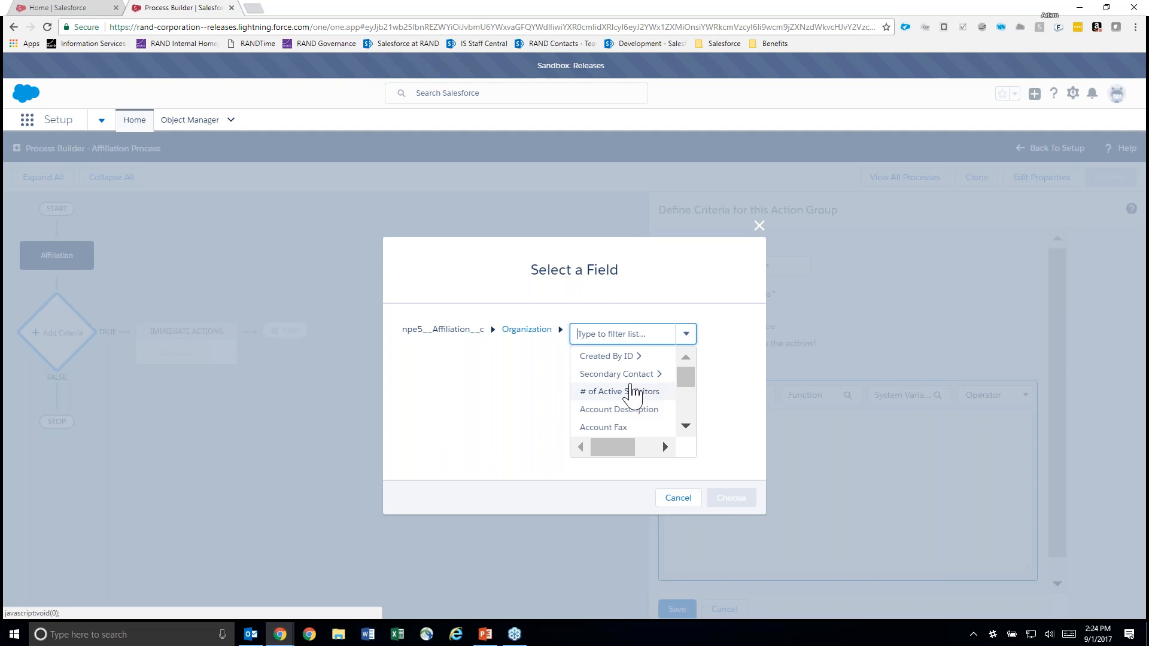
pyautogui.click(534, 331)
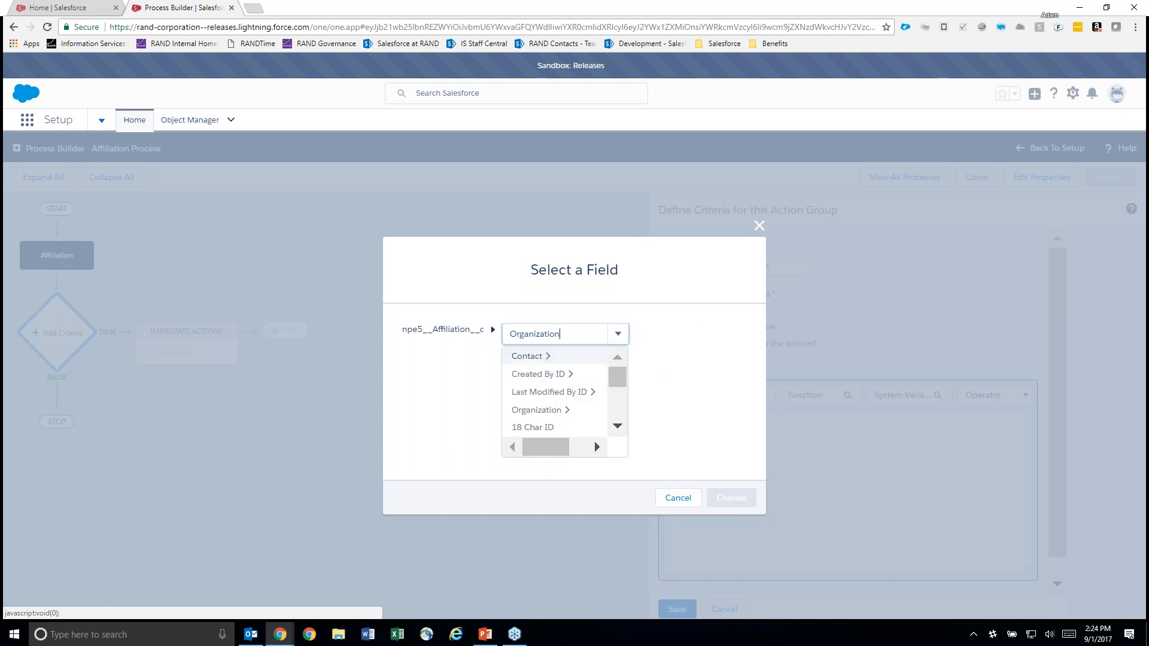
# Insert the Affiliation's npe5__Organization__c ID field, not the related Organization record's fields, as the ISNULL argument.
pyautogui.click(574, 328)
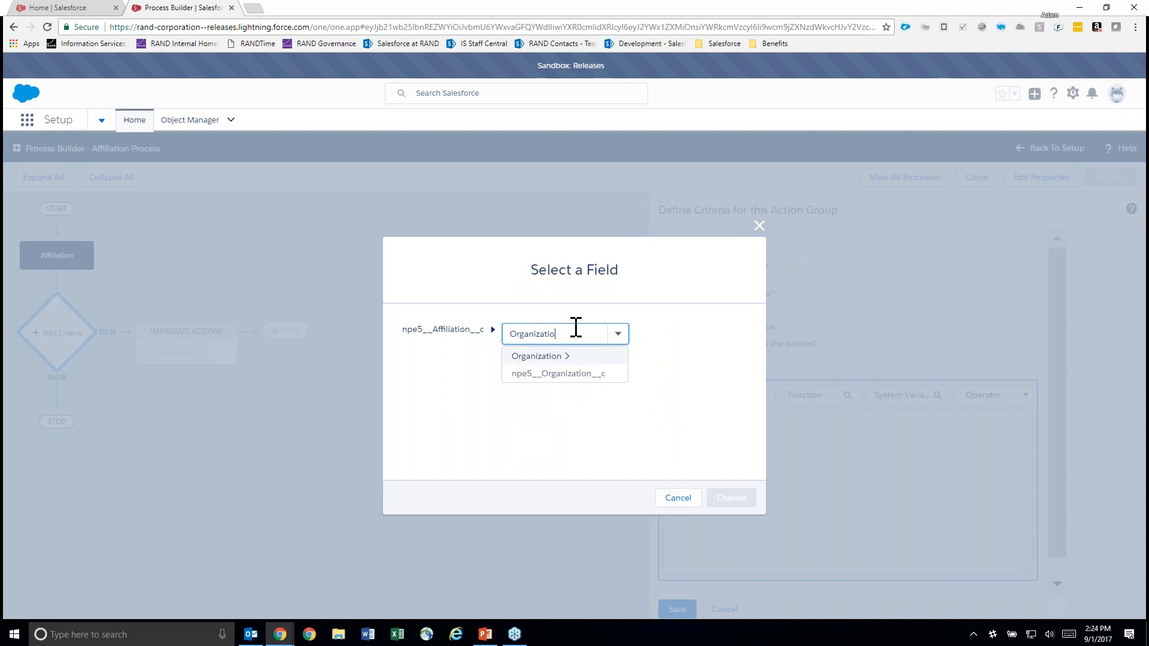
pyautogui.click(533, 376)
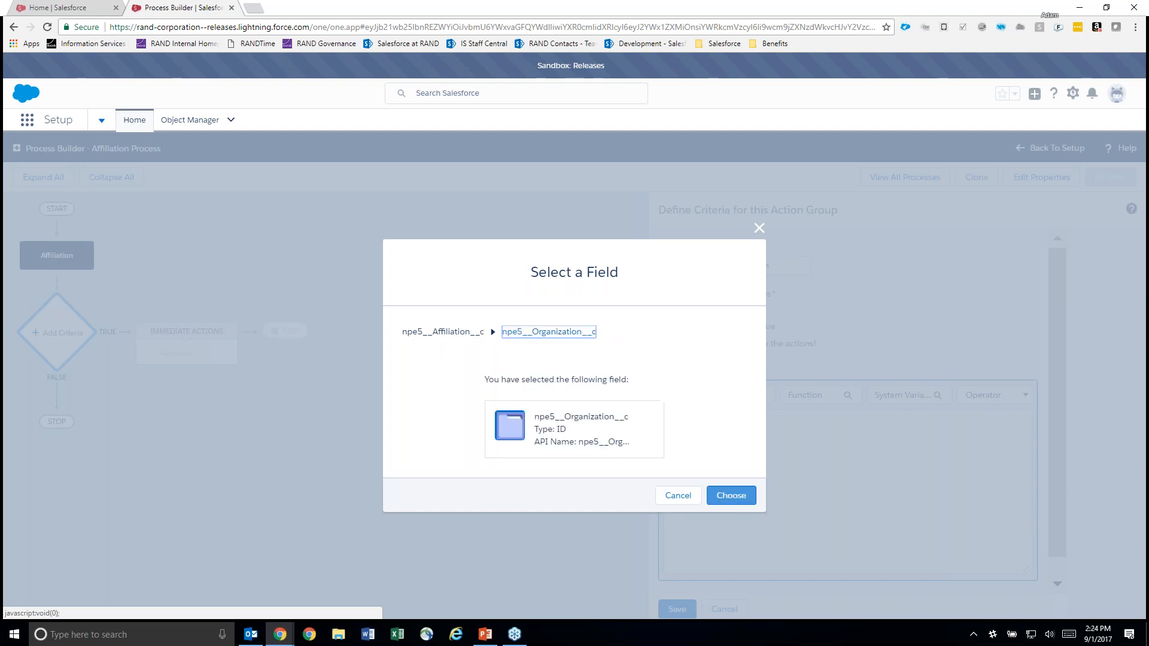
pyautogui.click(730, 498)
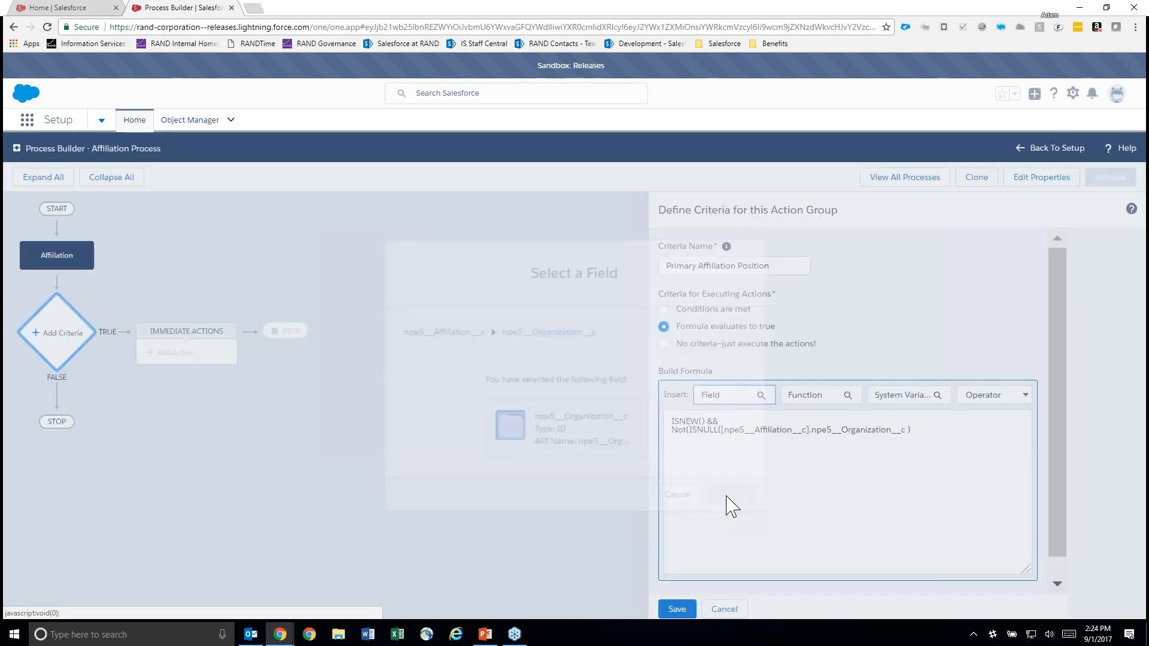
# Append && to the Organization line and add a new Not(ISNULL( line with the Affiliation's npe5__Contact__c field.
pyautogui.click(918, 428)
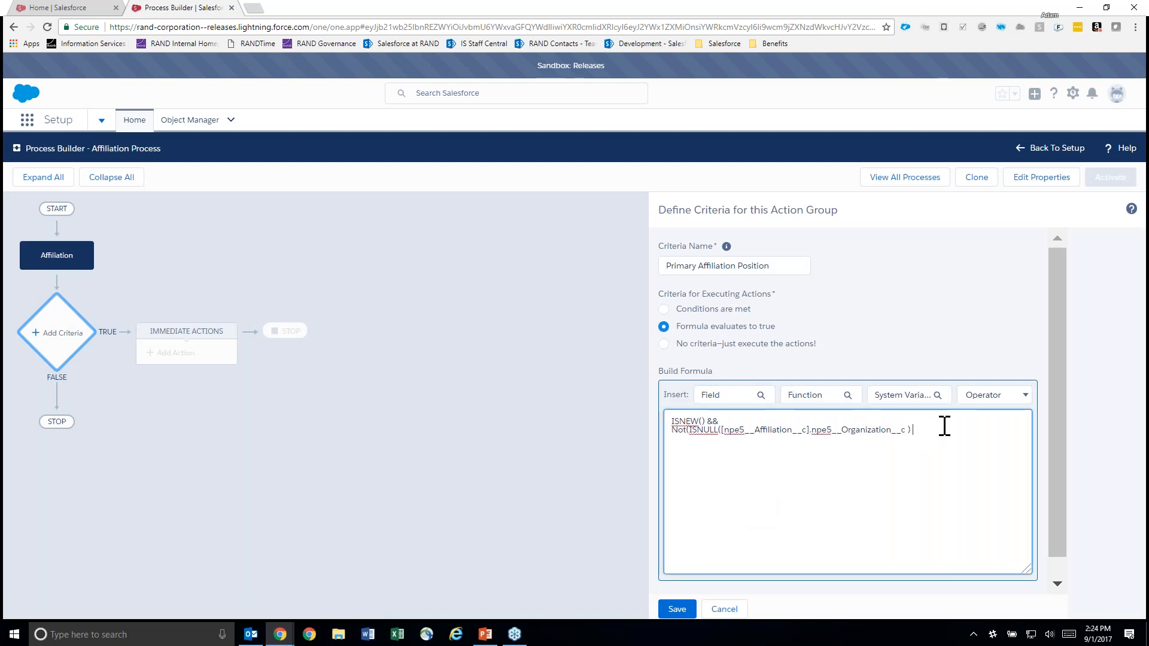
pyautogui.write('& ')
pyautogui.write('Not')
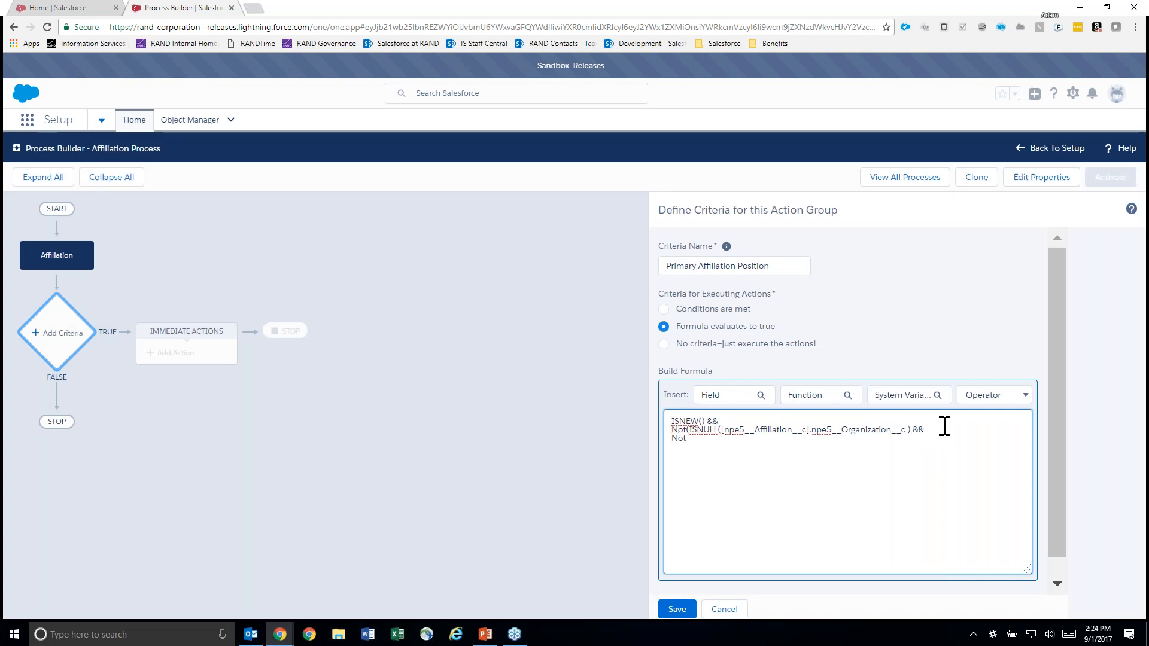
pyautogui.write('(ISNULL(')
pyautogui.click(731, 396)
pyautogui.click(557, 335)
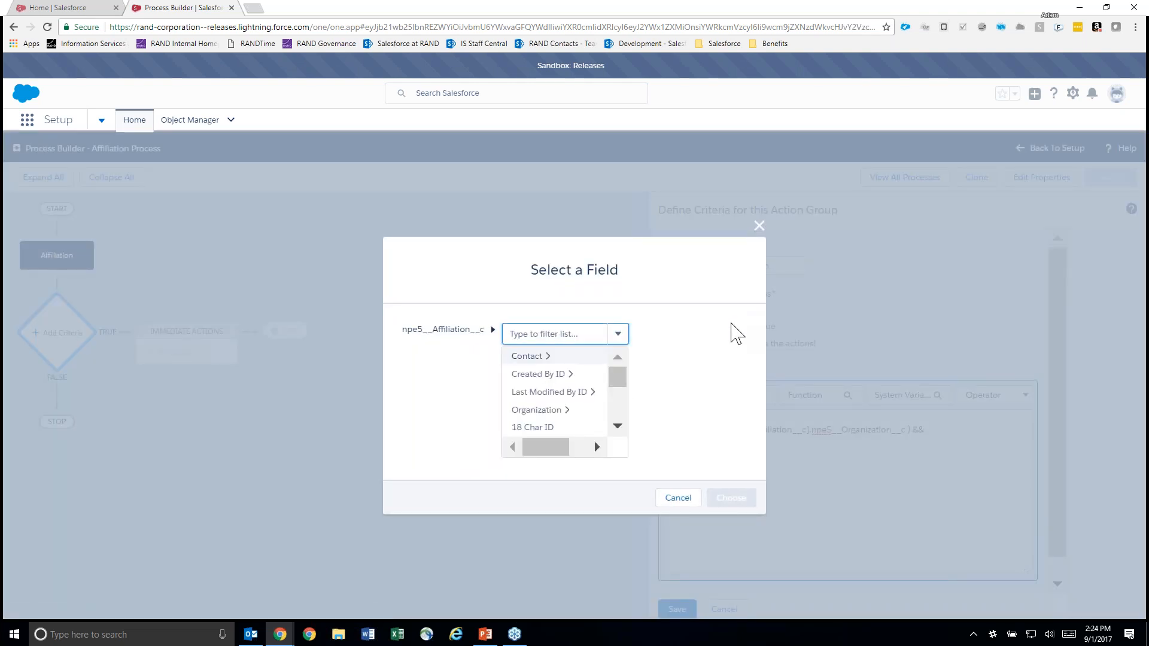
pyautogui.write('con')
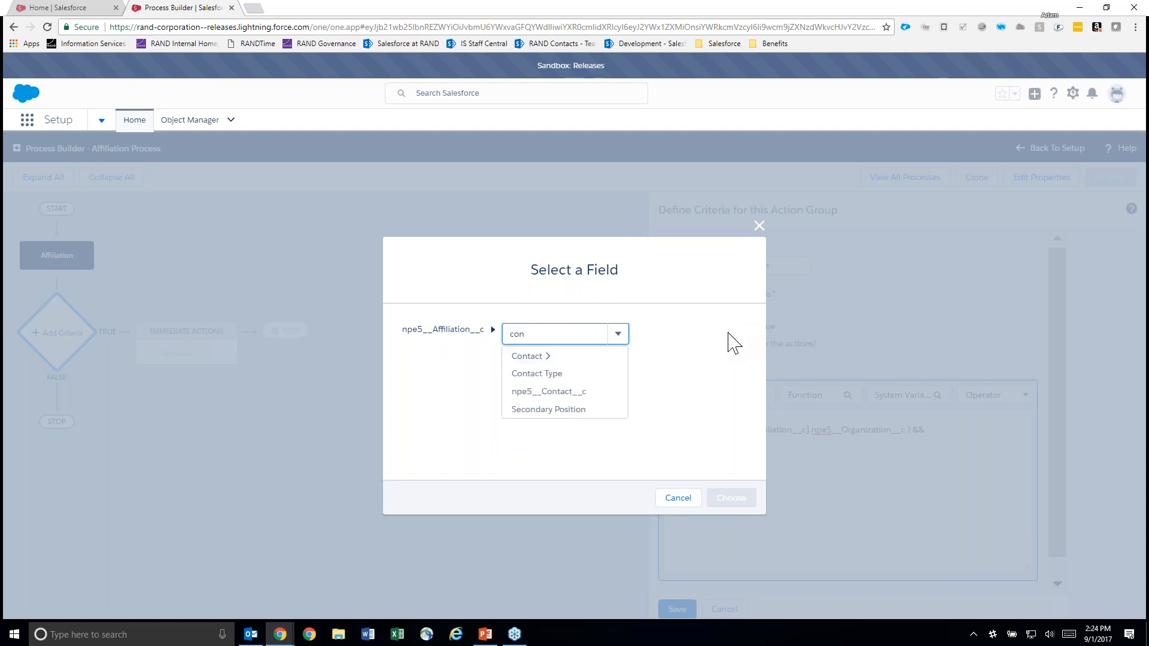
pyautogui.click(568, 393)
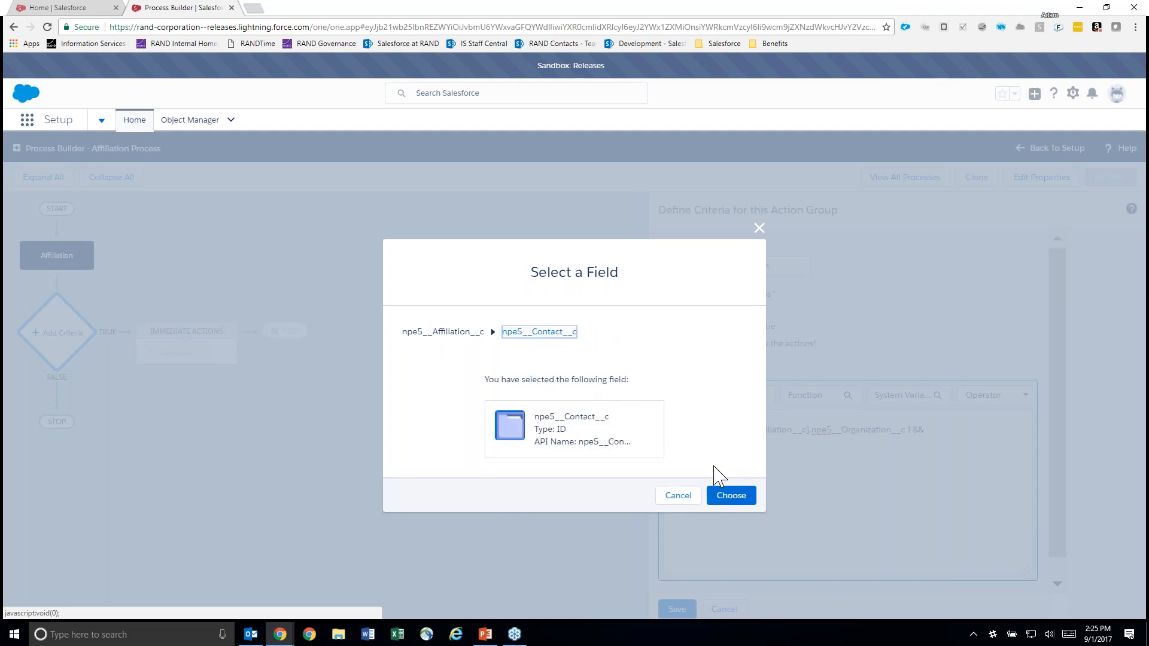
pyautogui.click(732, 501)
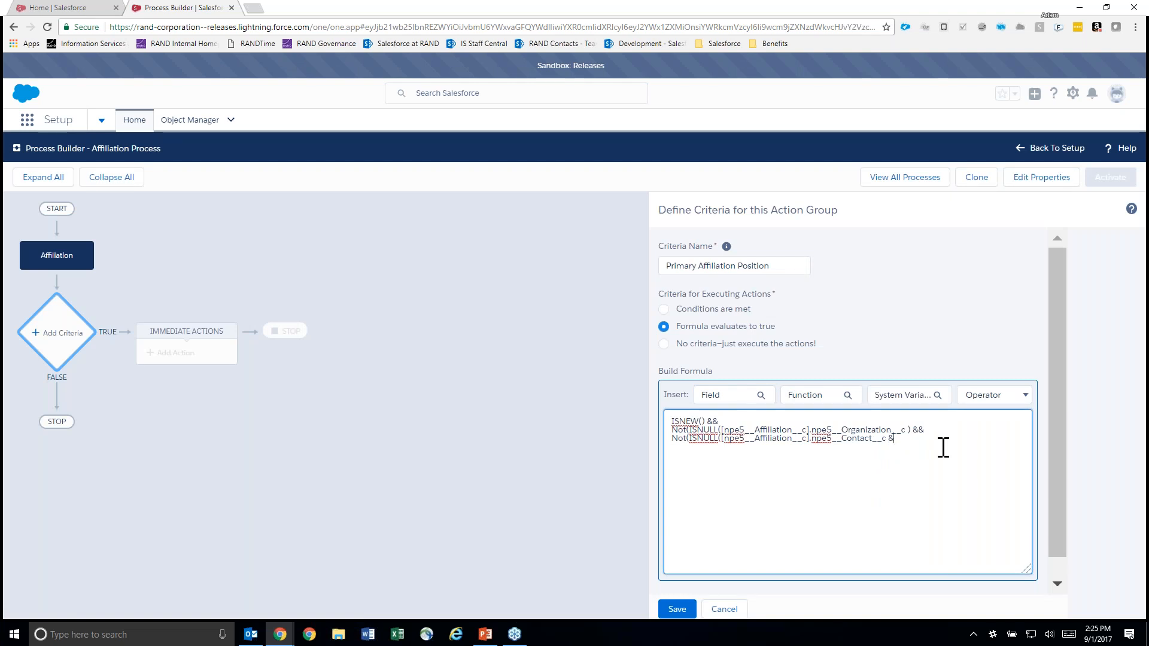
# Add a new Not(ISNULL( line to the formula with the Affiliation's DEV_Position__c field as its argument.
pyautogui.press('Return')
pyautogui.write('ot(ISNULL([')
pyautogui.click(761, 396)
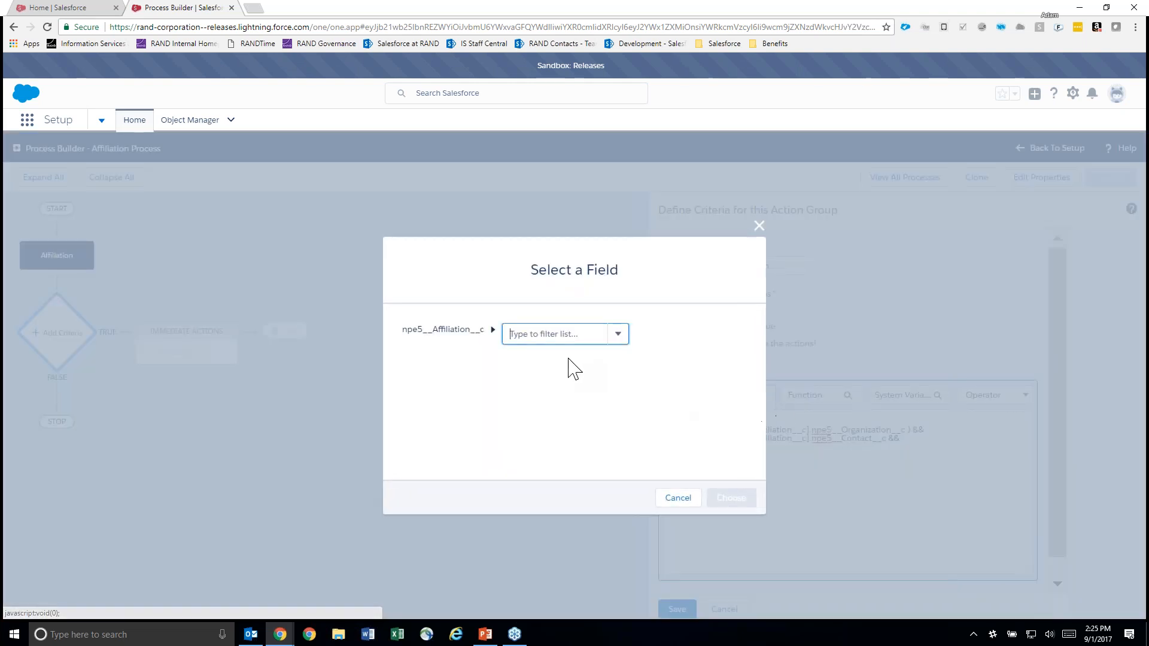
pyautogui.click(539, 333)
pyautogui.write('p')
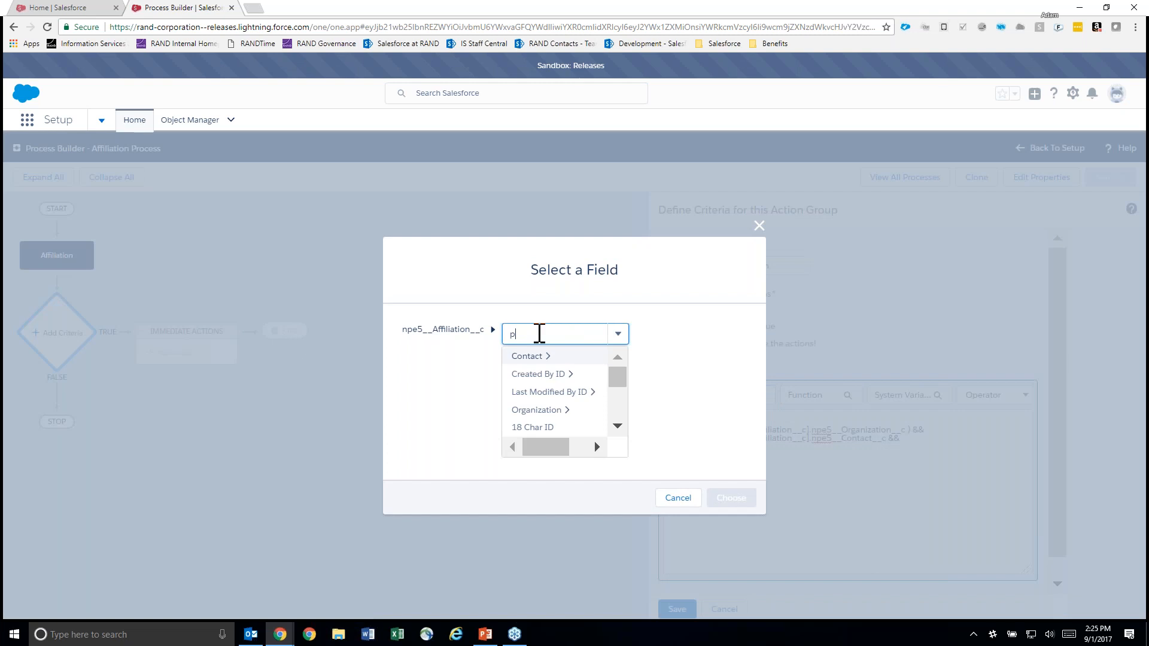
pyautogui.write('os')
pyautogui.click(526, 355)
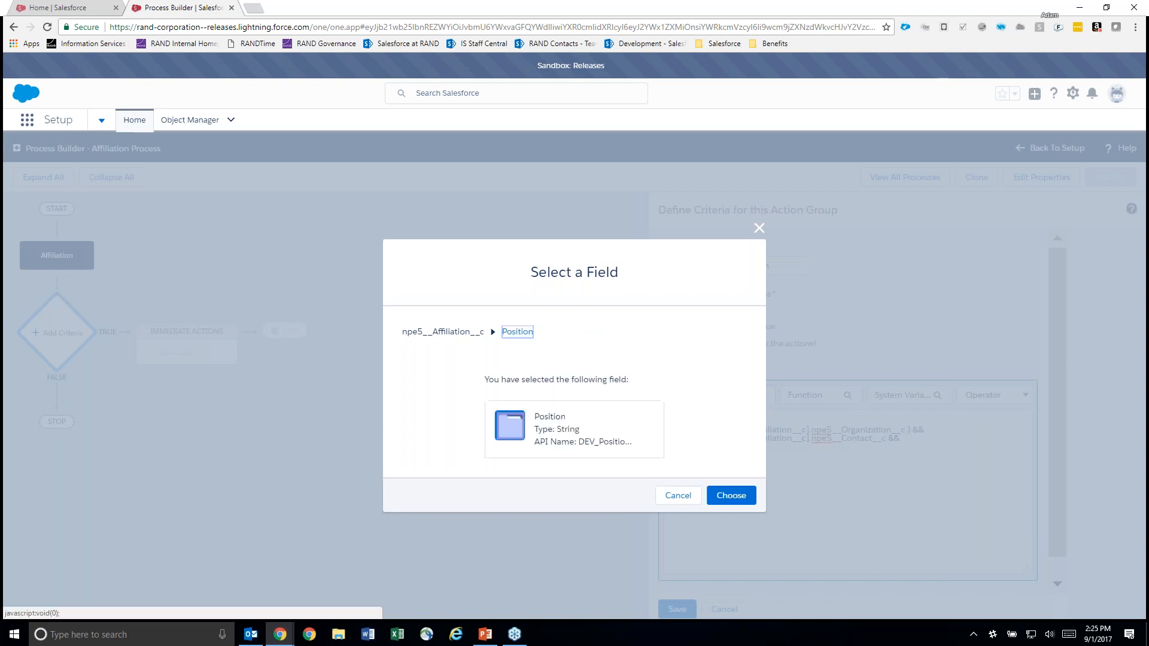
pyautogui.click(731, 496)
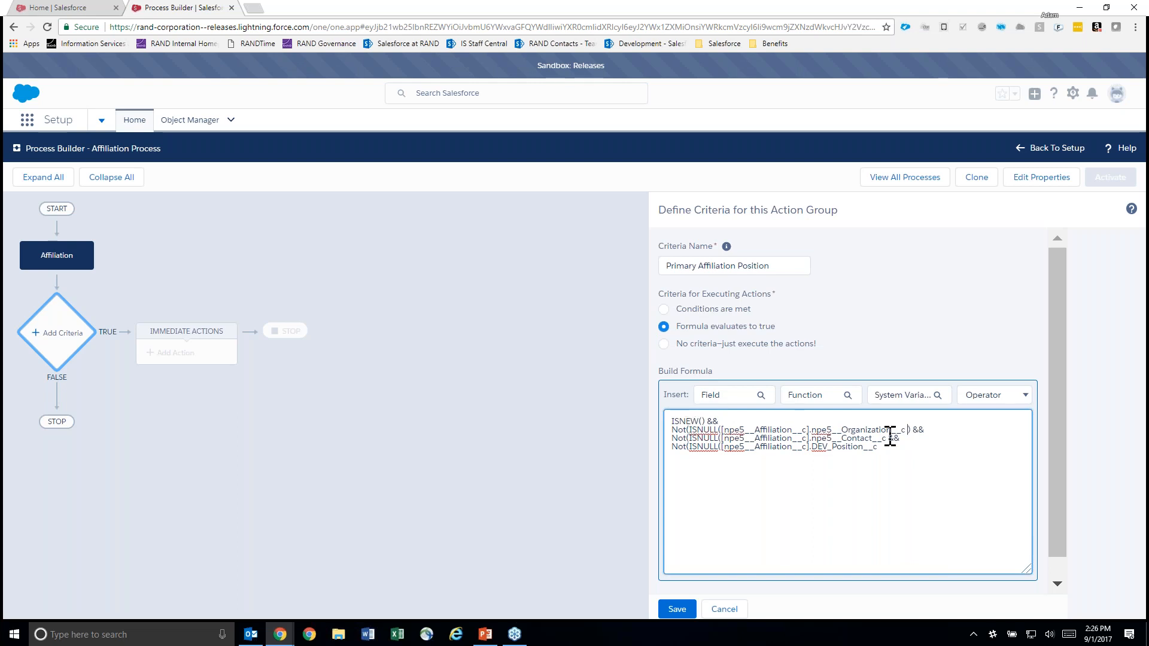
# Complete the closing parentheses on the Organization, Contact and Position lines, and append && to the Position line.
pyautogui.write(')')
pyautogui.click(900, 438)
pyautogui.press('Left')
pyautogui.press('Left')
pyautogui.write('))')
pyautogui.write(')')
pyautogui.write(' &&')
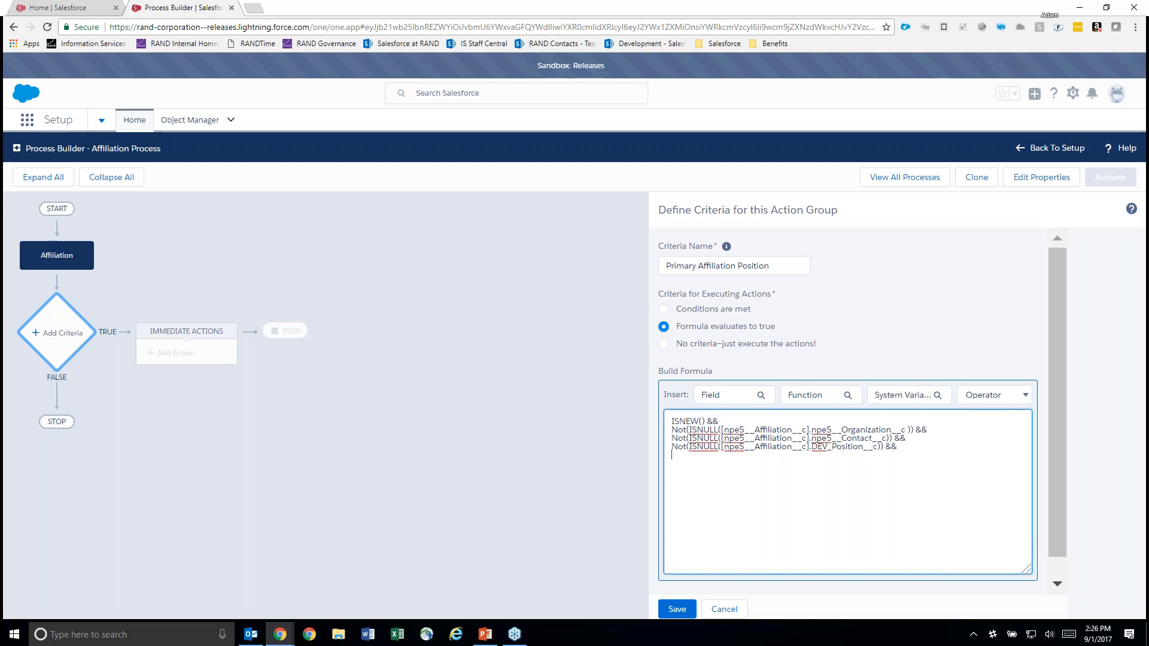
# Insert the Affiliation's npe5__Primary__c field as the last condition on its own formula line.
pyautogui.click(716, 402)
pyautogui.write('prim')
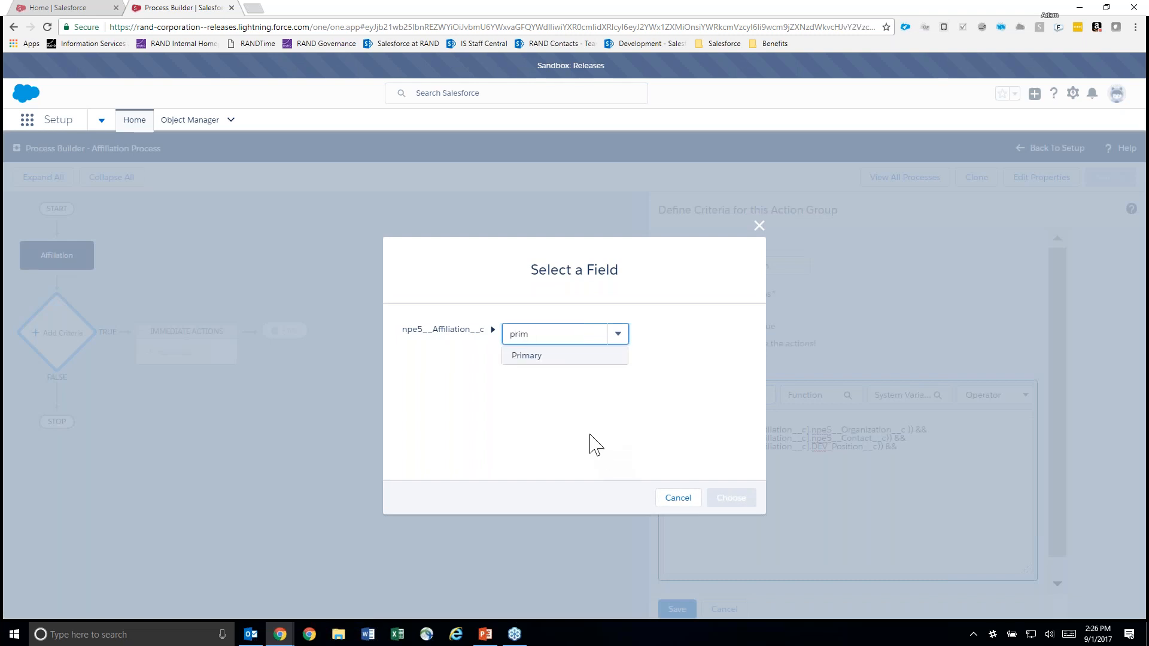
pyautogui.click(529, 363)
pyautogui.click(747, 499)
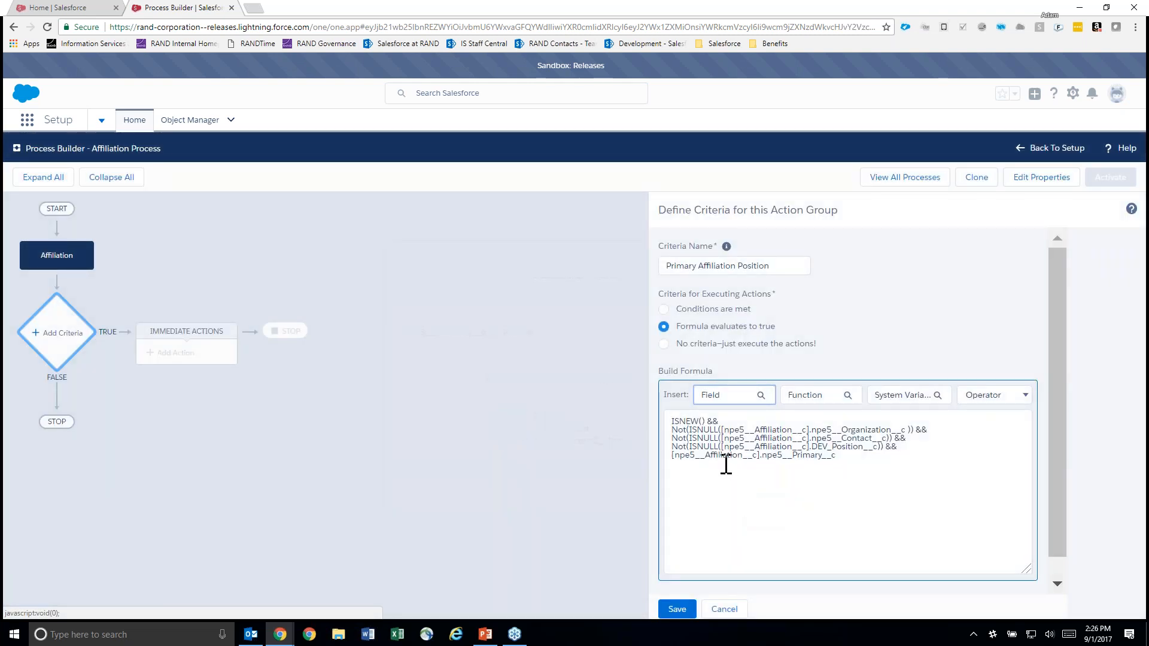
pyautogui.click(845, 456)
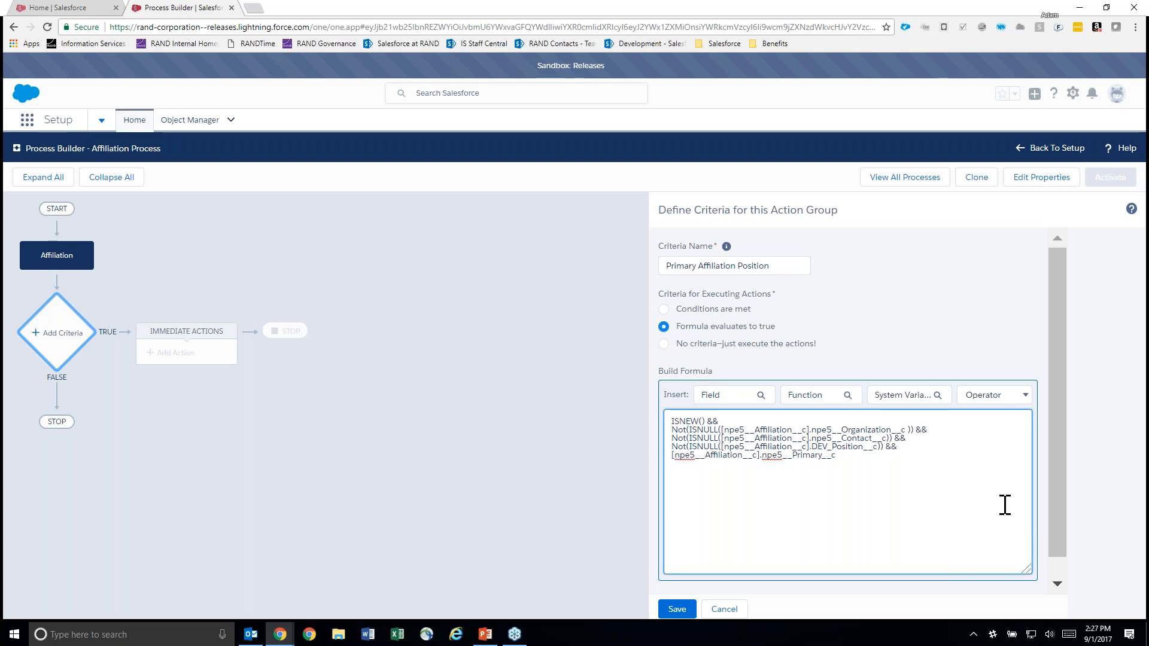
# Look through the functions, global system variables and operators available for the criteria formula.
pyautogui.click(809, 396)
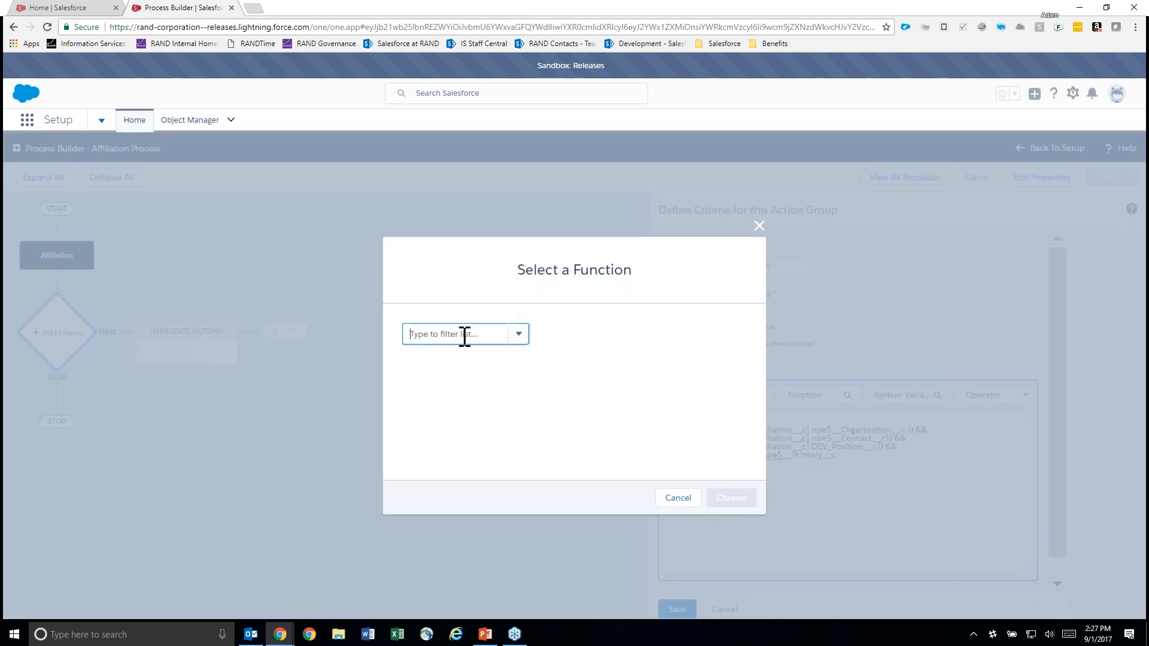
pyautogui.click(492, 334)
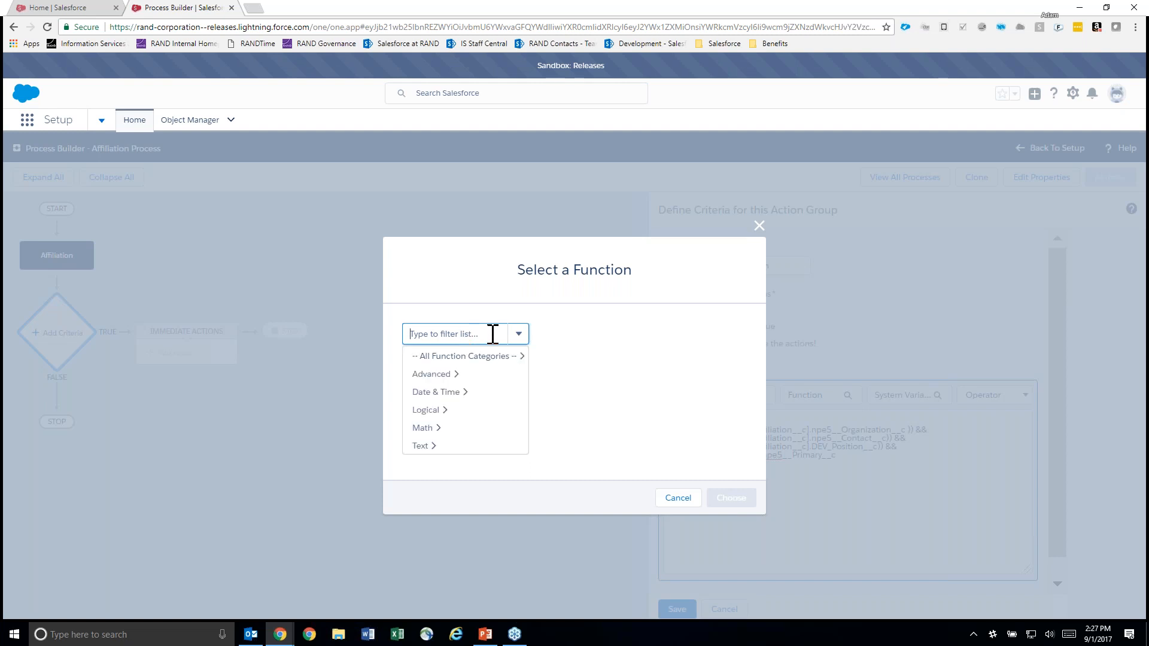
pyautogui.click(482, 357)
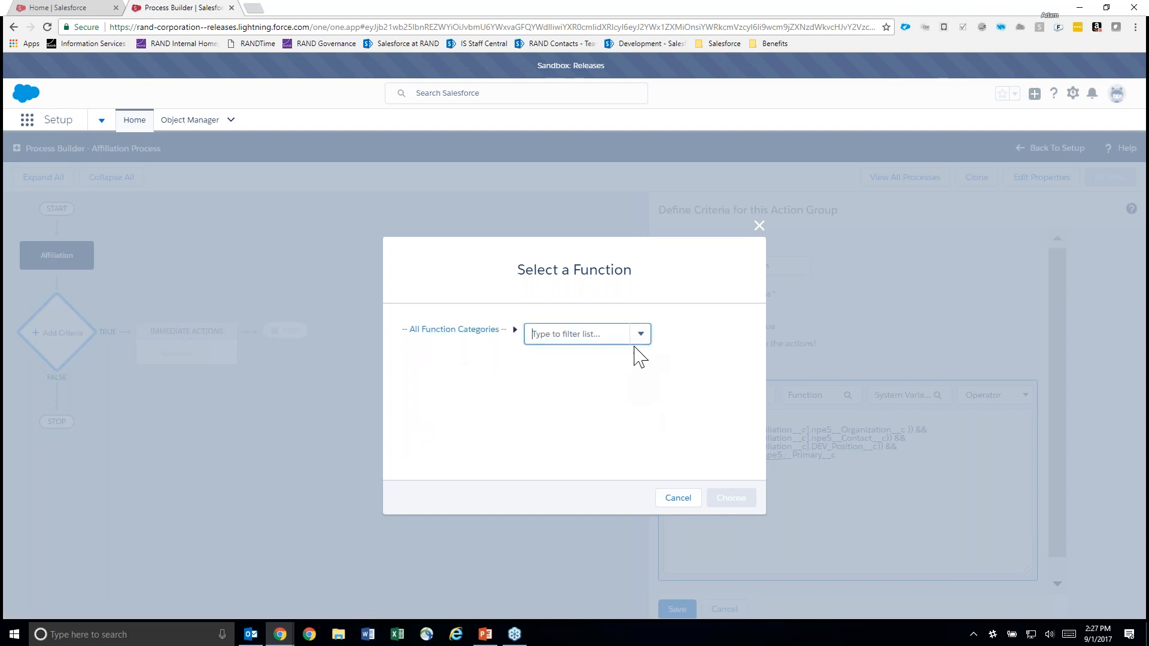
pyautogui.click(602, 335)
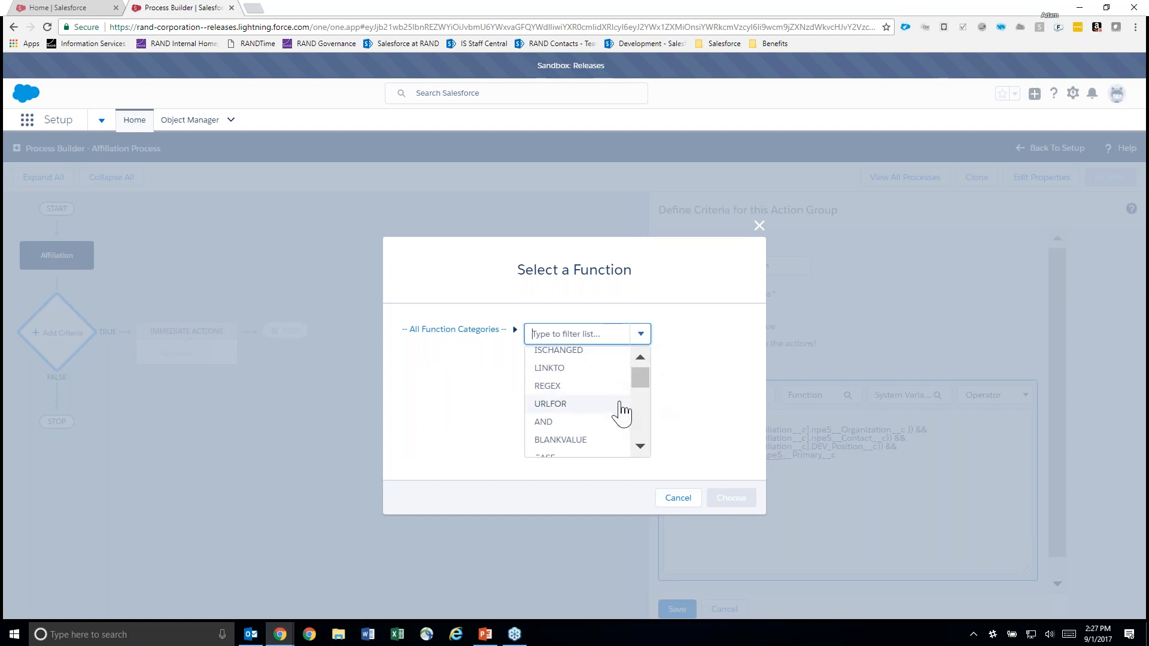
pyautogui.scroll(-10, 616, 410)
pyautogui.scroll(-10, 612, 412)
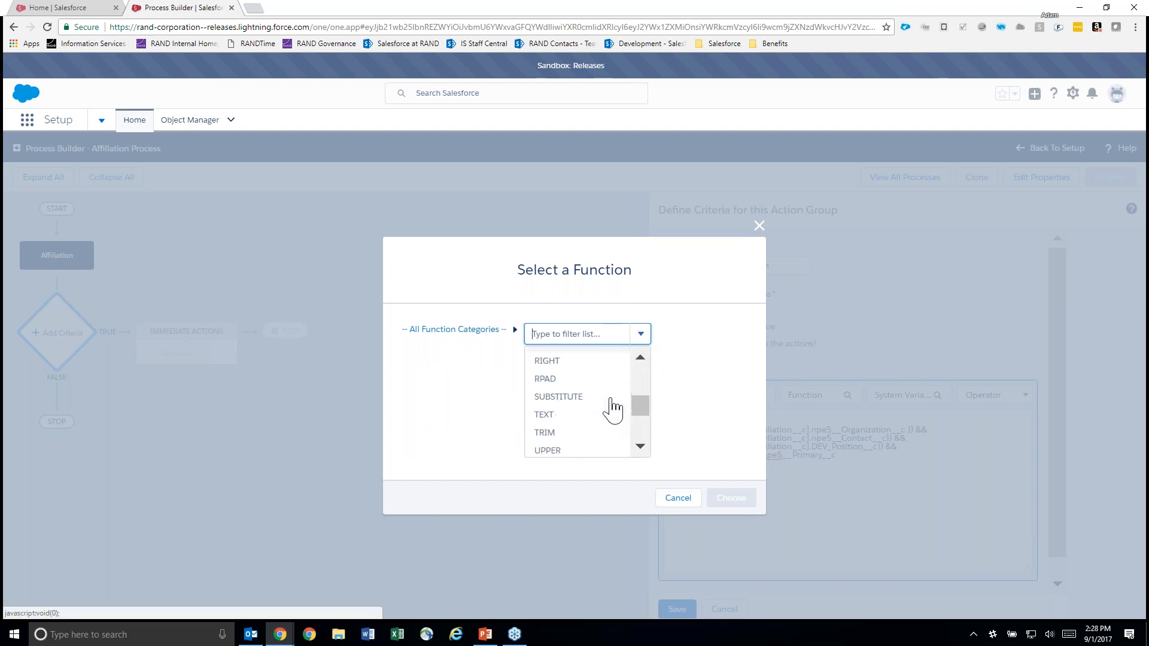
pyautogui.scroll(20, 606, 408)
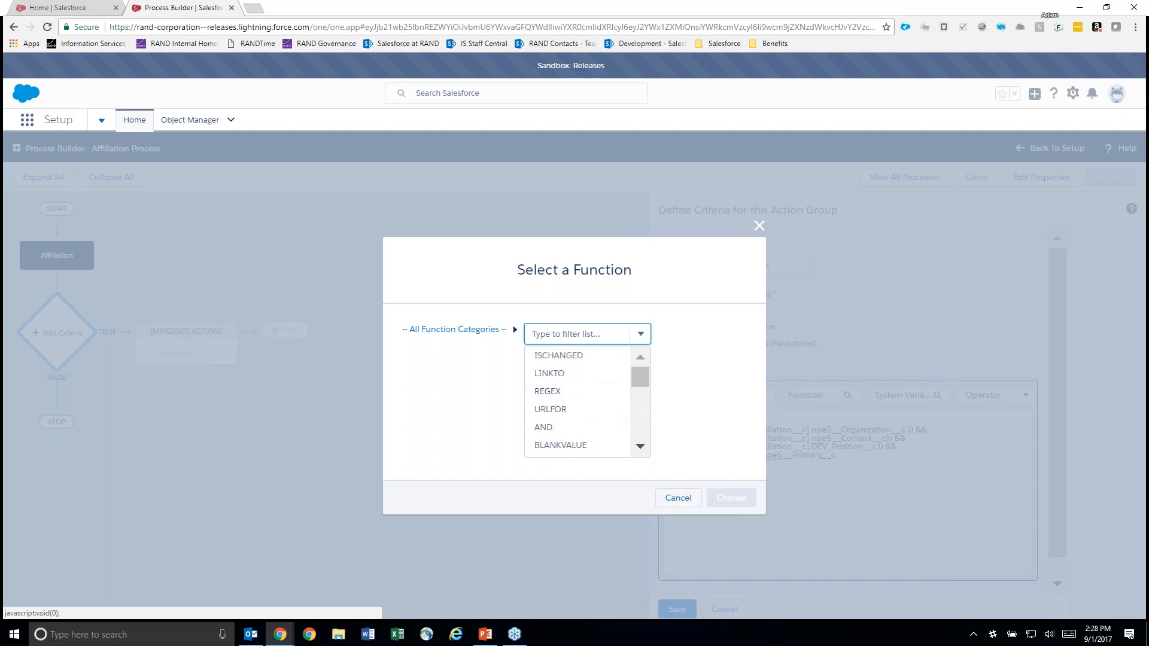
pyautogui.click(677, 497)
pyautogui.click(875, 399)
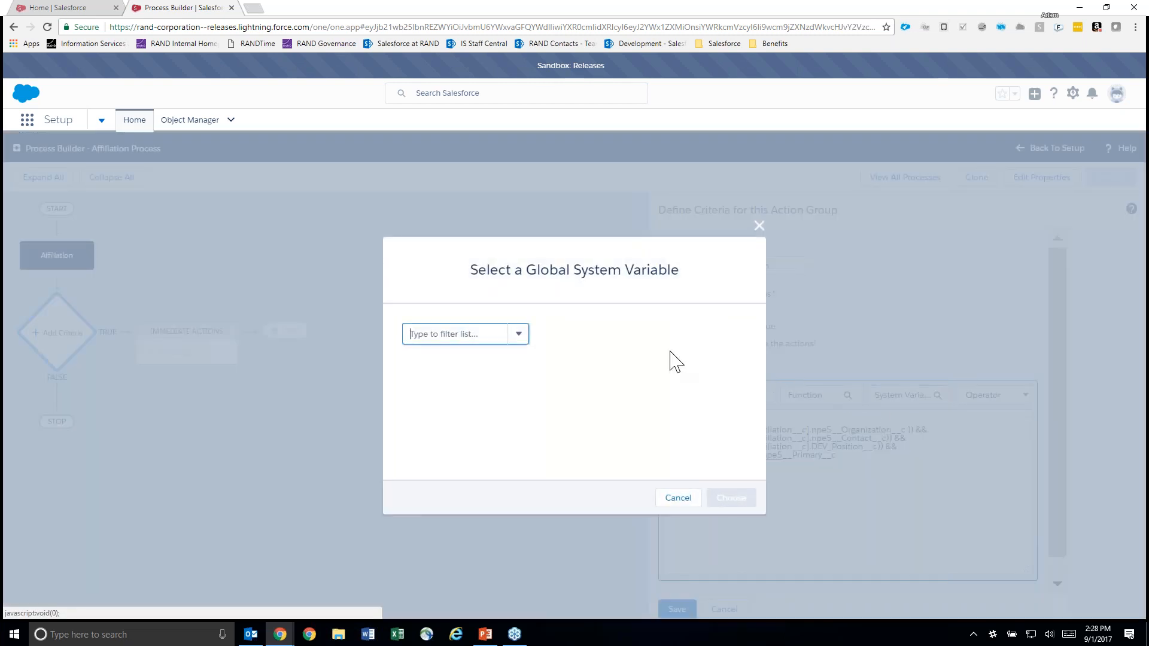
pyautogui.click(477, 334)
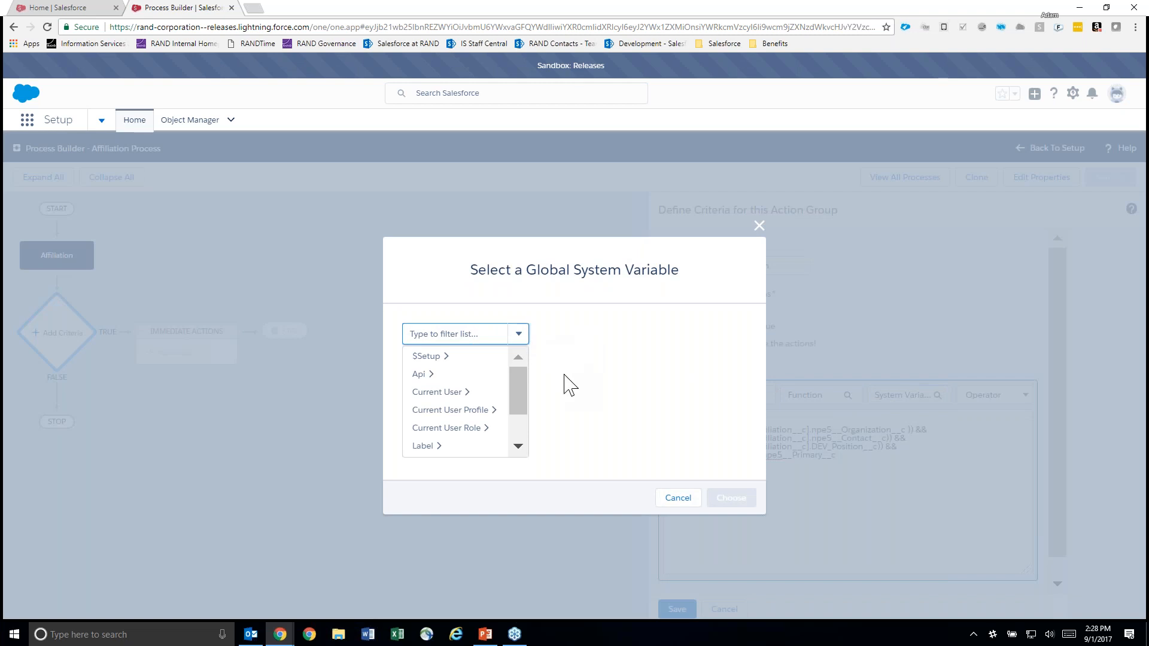
pyautogui.click(676, 500)
pyautogui.click(991, 394)
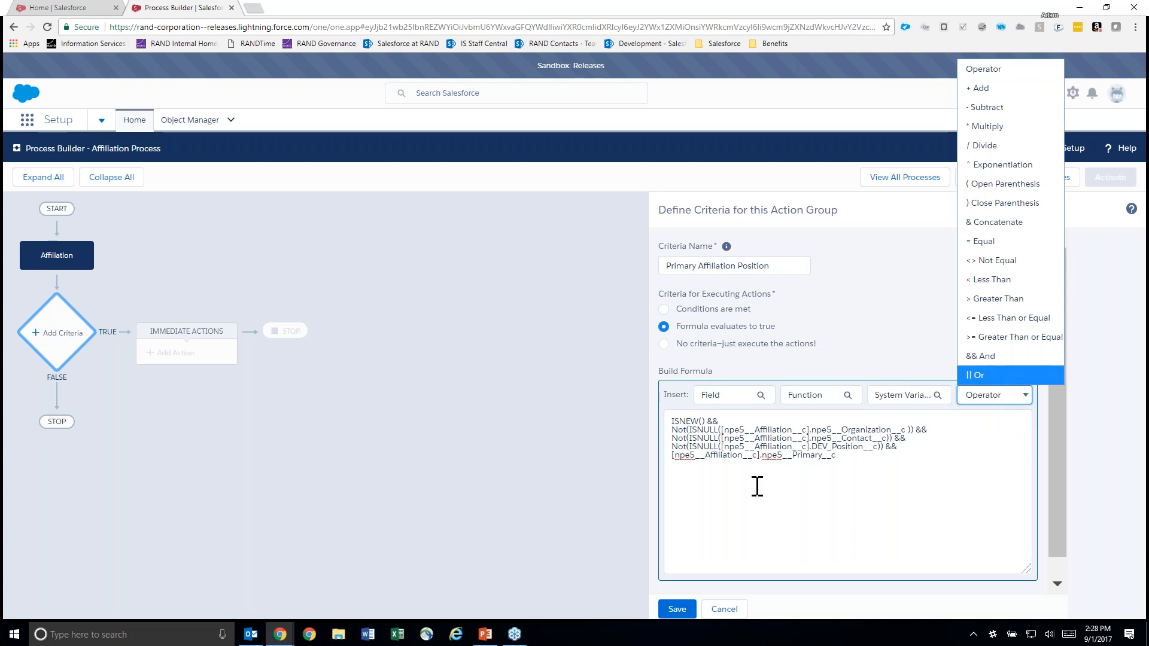
pyautogui.click(763, 478)
# Insert the Or operator (||) below the Primary line, wrapping the first conditions in parentheses and opening a second group.
pyautogui.click(997, 397)
pyautogui.click(994, 375)
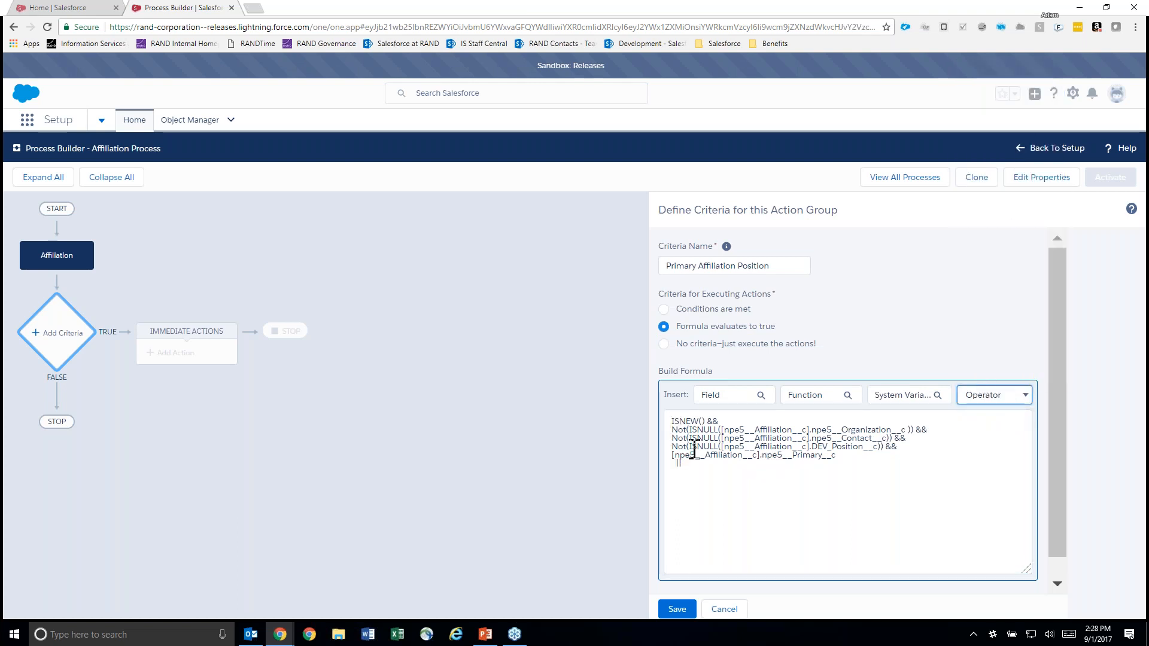
pyautogui.click(690, 486)
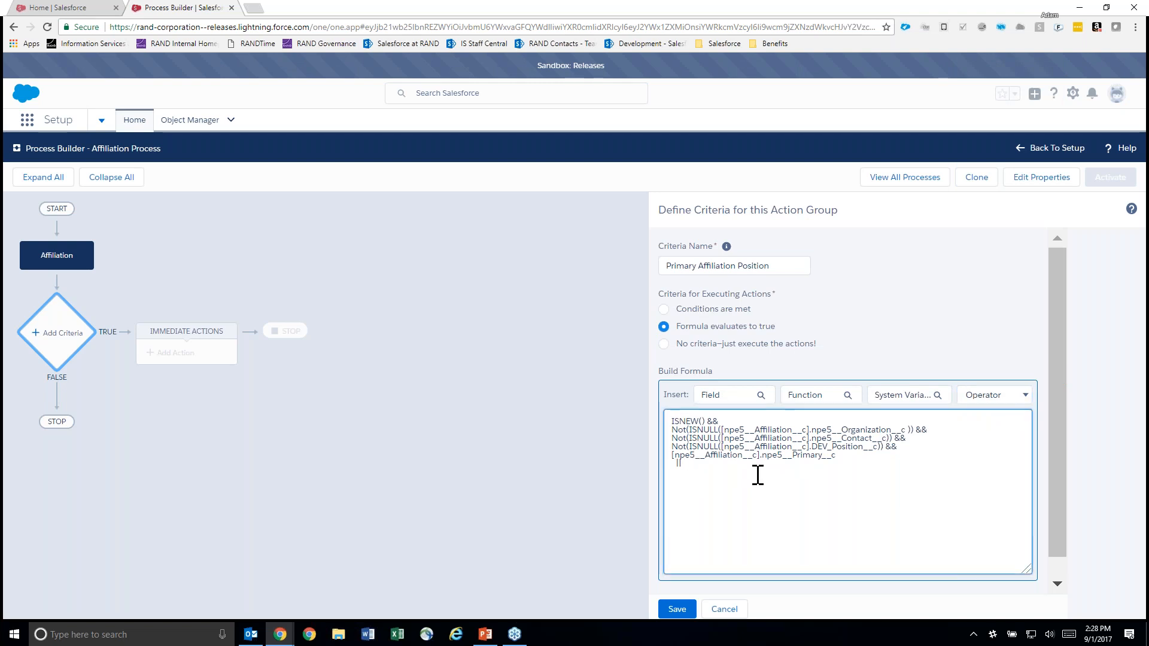
pyautogui.press('Return')
pyautogui.click(667, 422)
pyautogui.write('(')
# Copy the Organization, Contact, Position and Primary conditions from the first group into the second group after the Or operator.
pyautogui.moveTo(671, 430); pyautogui.dragTo(840, 454)
pyautogui.hotkey('ctrl', 'c')
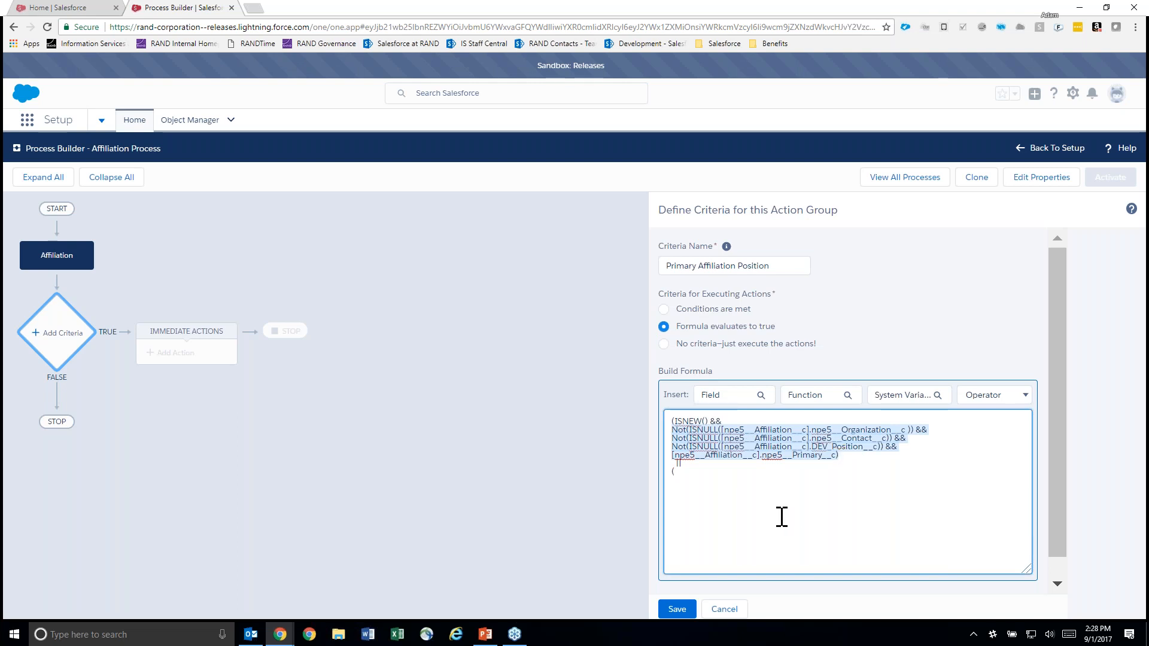
pyautogui.click(710, 497)
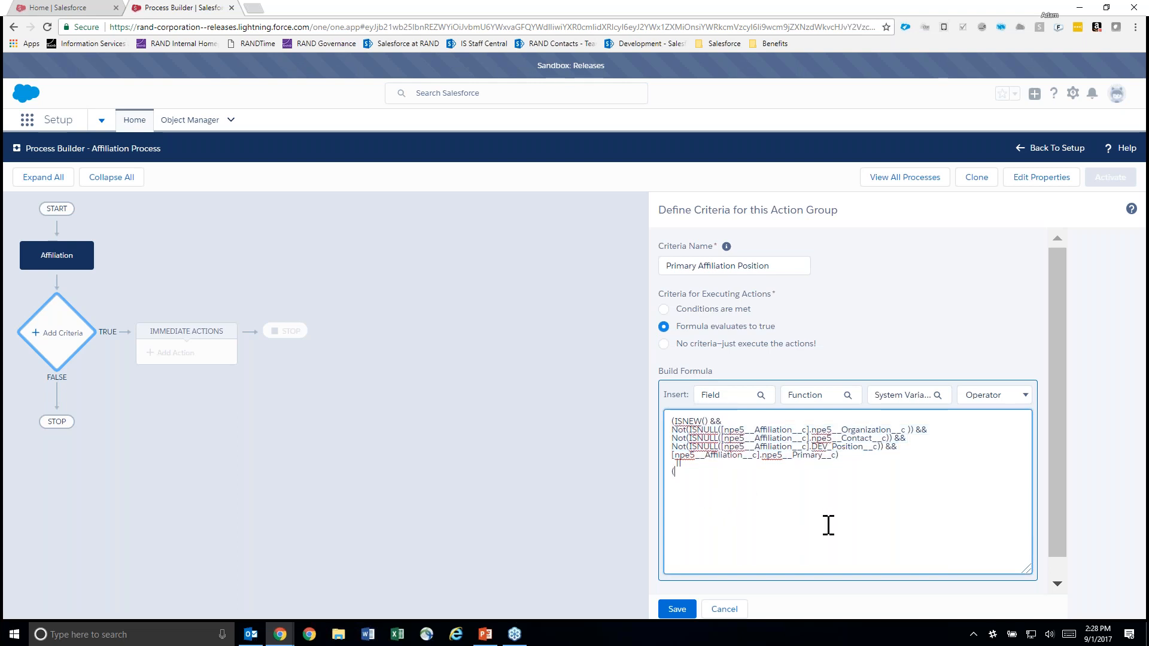
pyautogui.hotkey('ctrl', 'v')
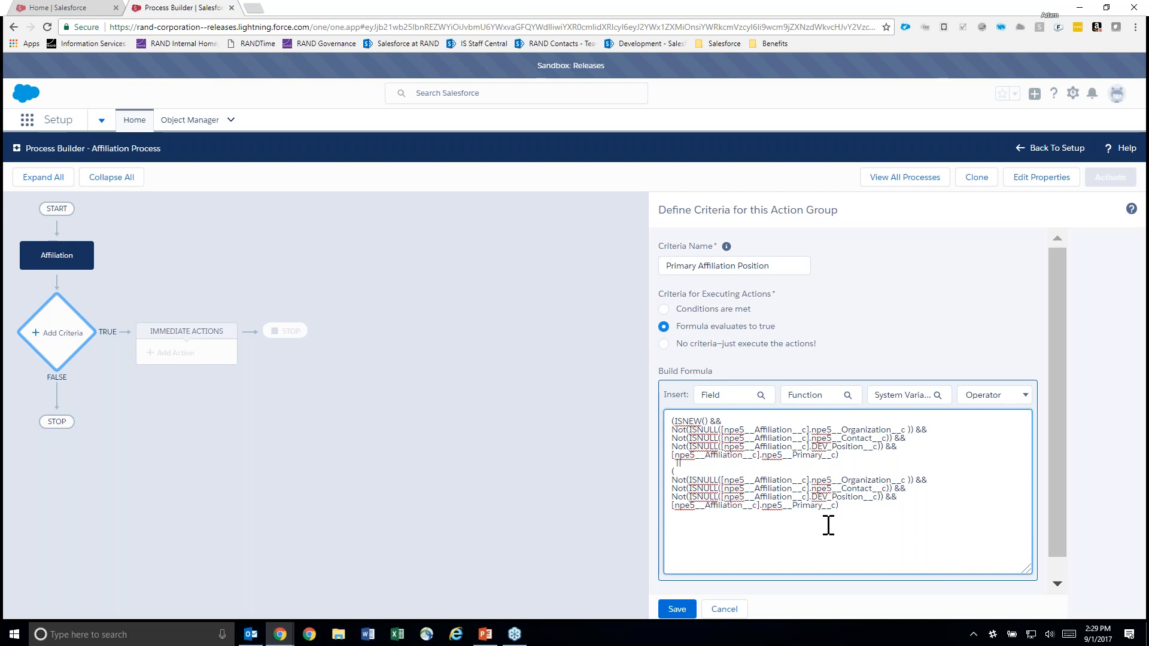
# Insert the ISCHANGED function at the start of the second group and remove its placeholder field argument.
pyautogui.press('Left')
pyautogui.press('Left')
pyautogui.press('Left')
pyautogui.press('Left')
pyautogui.press('Left')
pyautogui.press('Left')
pyautogui.press('Left')
pyautogui.press('Left')
pyautogui.press('Left')
pyautogui.press('Left')
pyautogui.press('Left')
pyautogui.press('Left')
pyautogui.press('Left')
pyautogui.press('Left')
pyautogui.click(834, 397)
pyautogui.click(518, 333)
pyautogui.click(479, 357)
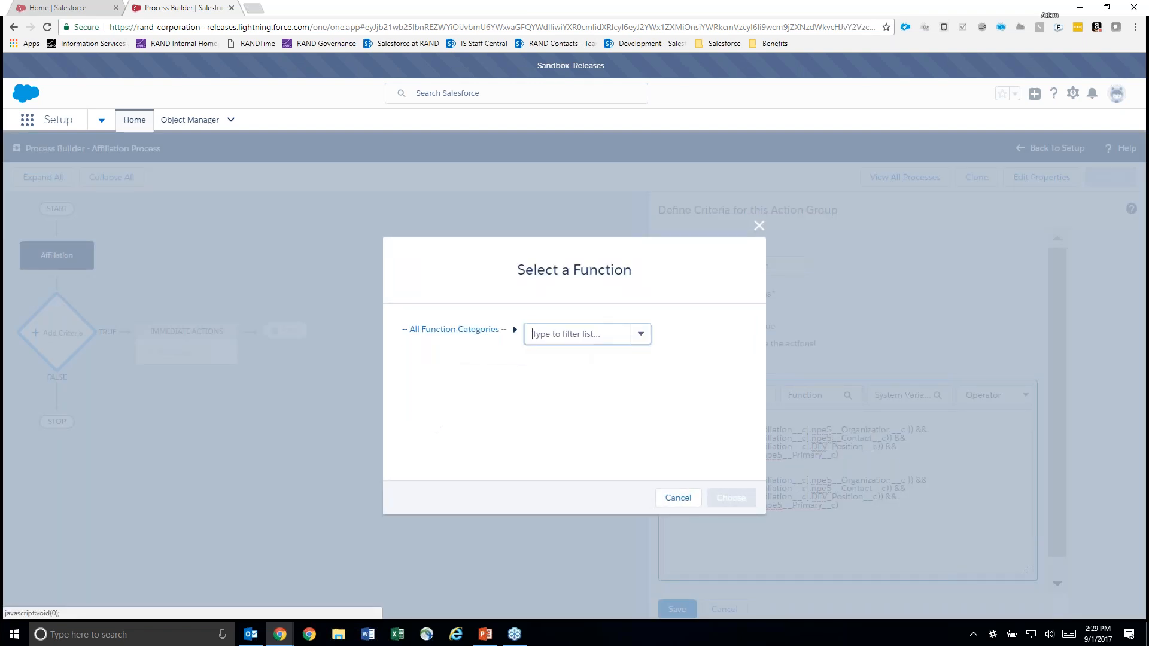
pyautogui.click(587, 329)
pyautogui.write('cha')
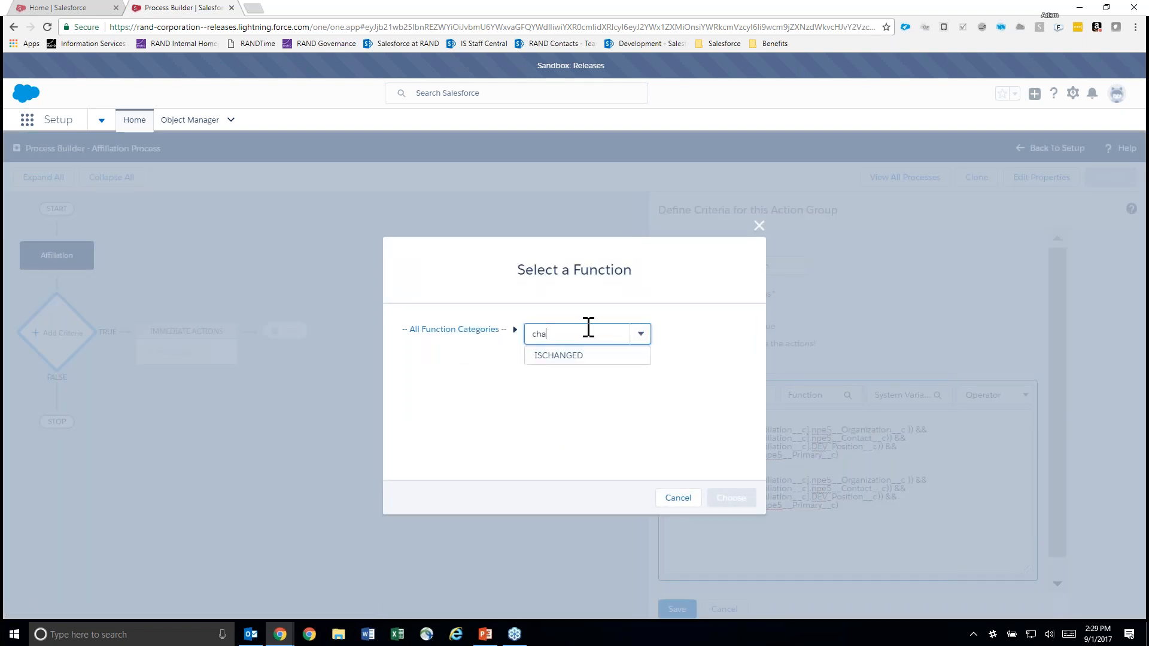
pyautogui.click(601, 356)
pyautogui.click(727, 495)
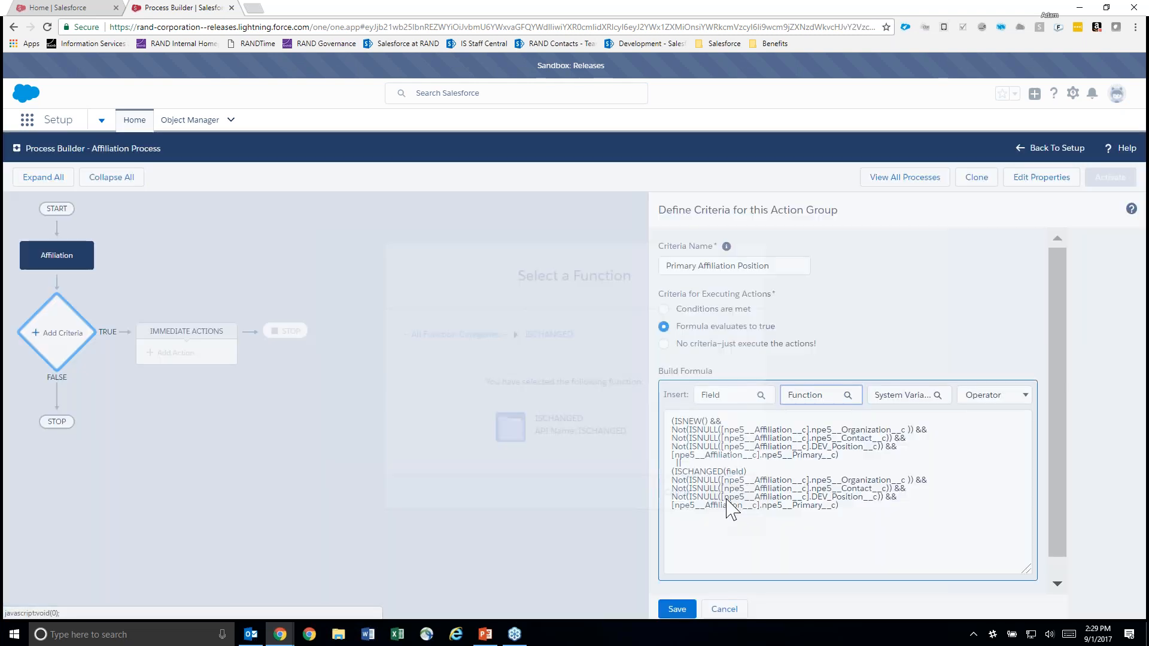
pyautogui.click(726, 473)
pyautogui.press('Delete')
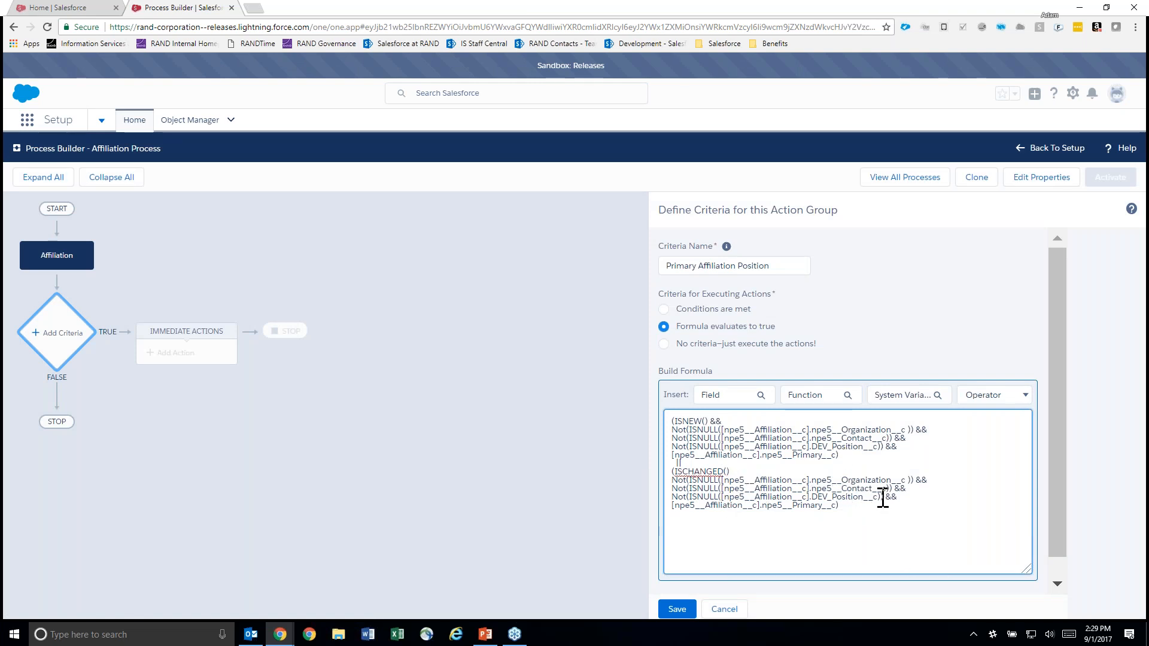
# Insert the Affiliation's DEV_Position__c field as the ISCHANGED argument in the second group.
pyautogui.click(746, 398)
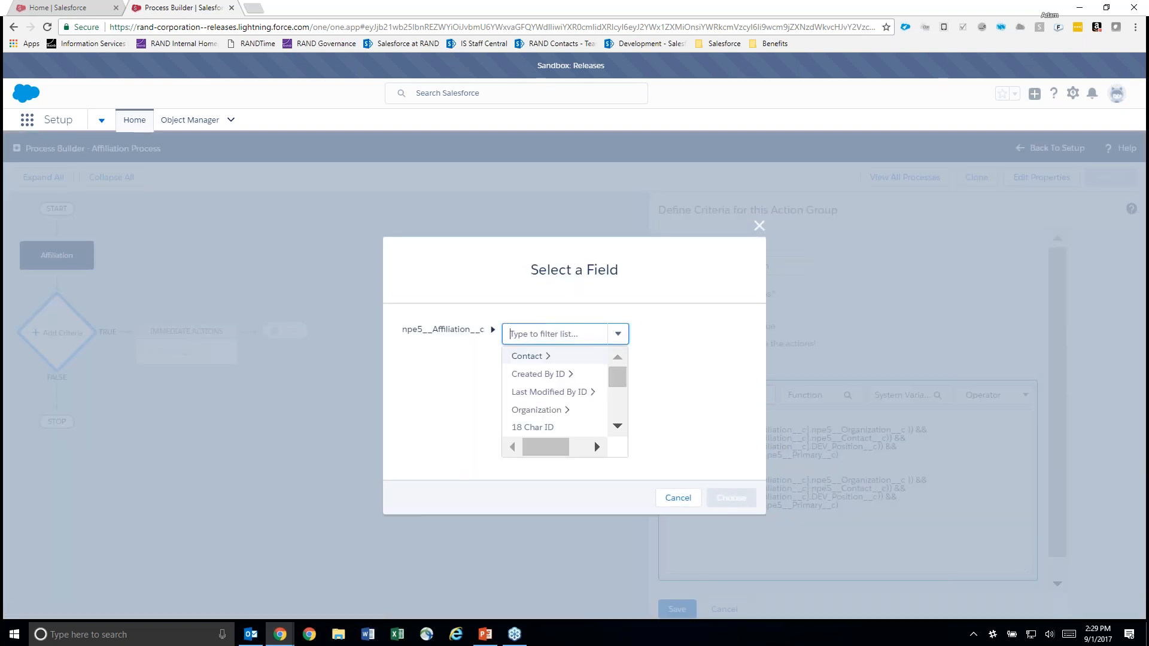
pyautogui.write('pos')
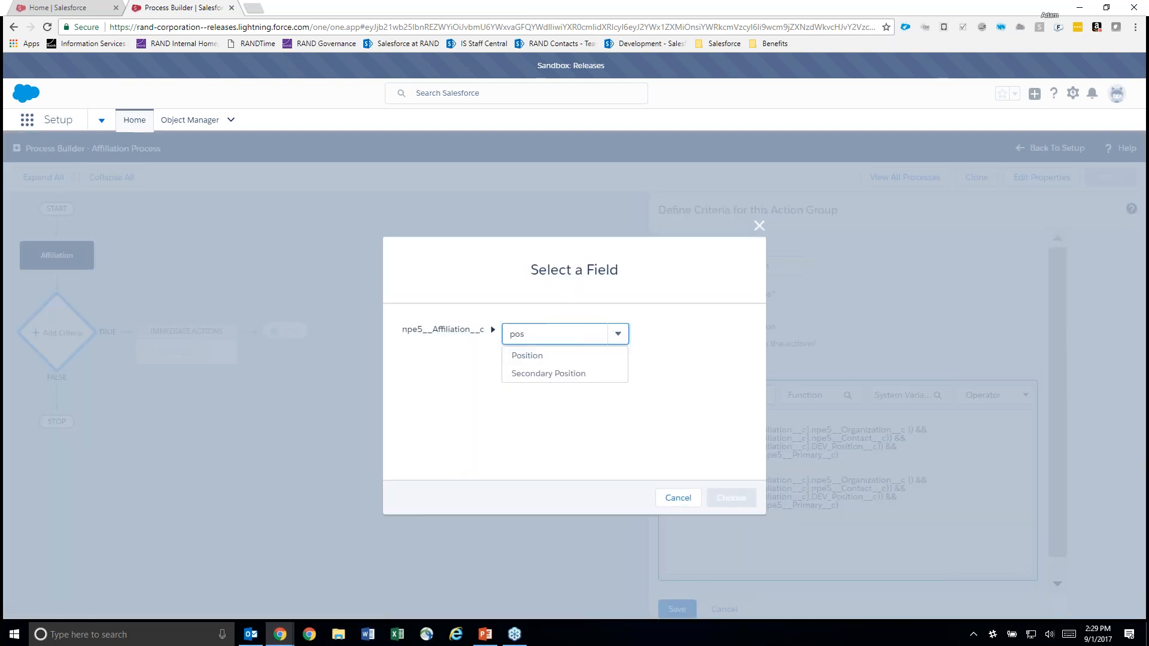
pyautogui.click(533, 356)
pyautogui.click(736, 500)
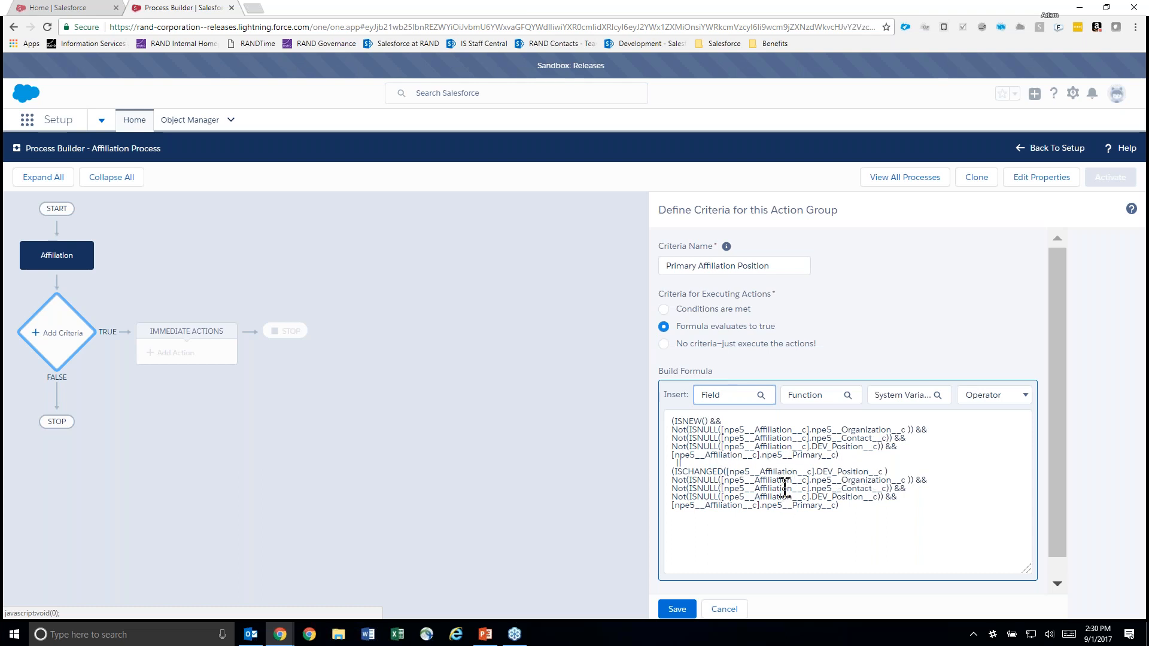
# Add || after the second group and paste a copy of the whole ISCHANGED group below it.
pyautogui.click(856, 507)
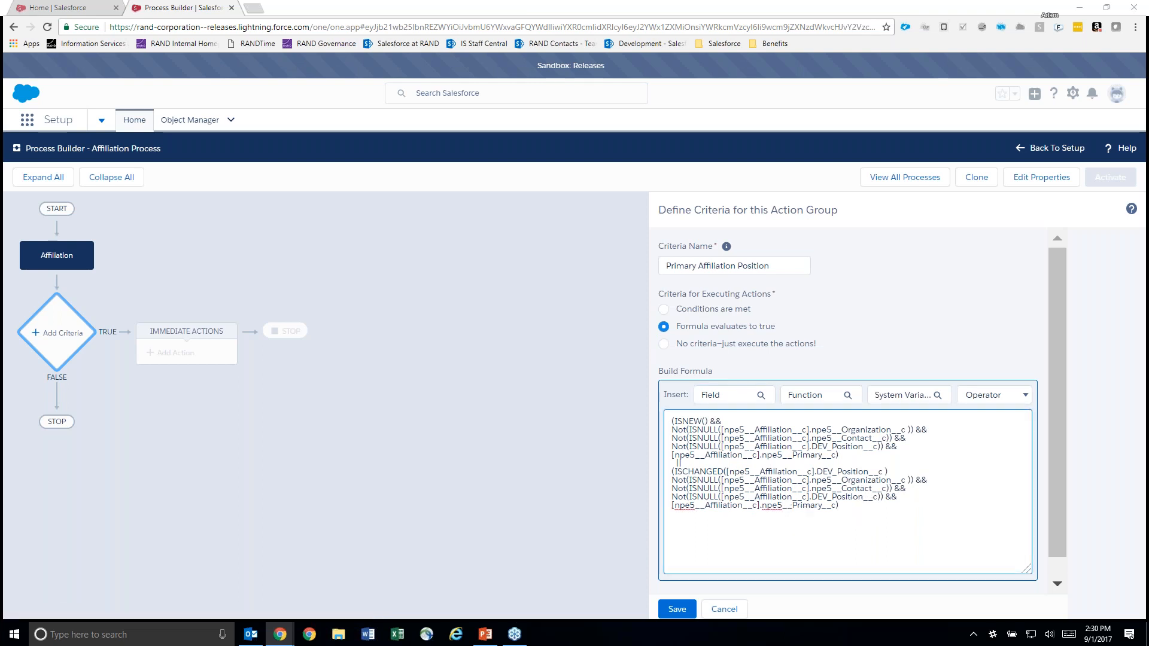
pyautogui.click(1098, 634)
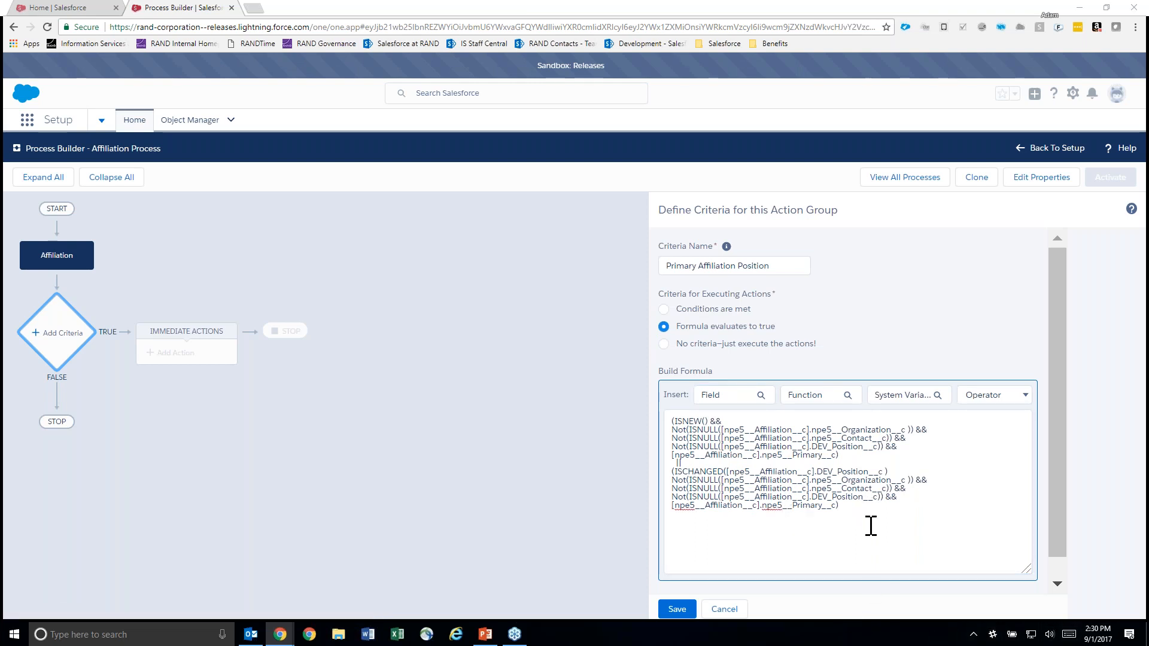
pyautogui.click(862, 506)
pyautogui.moveTo(671, 471); pyautogui.dragTo(849, 505)
pyautogui.hotkey('ctrl', 'c')
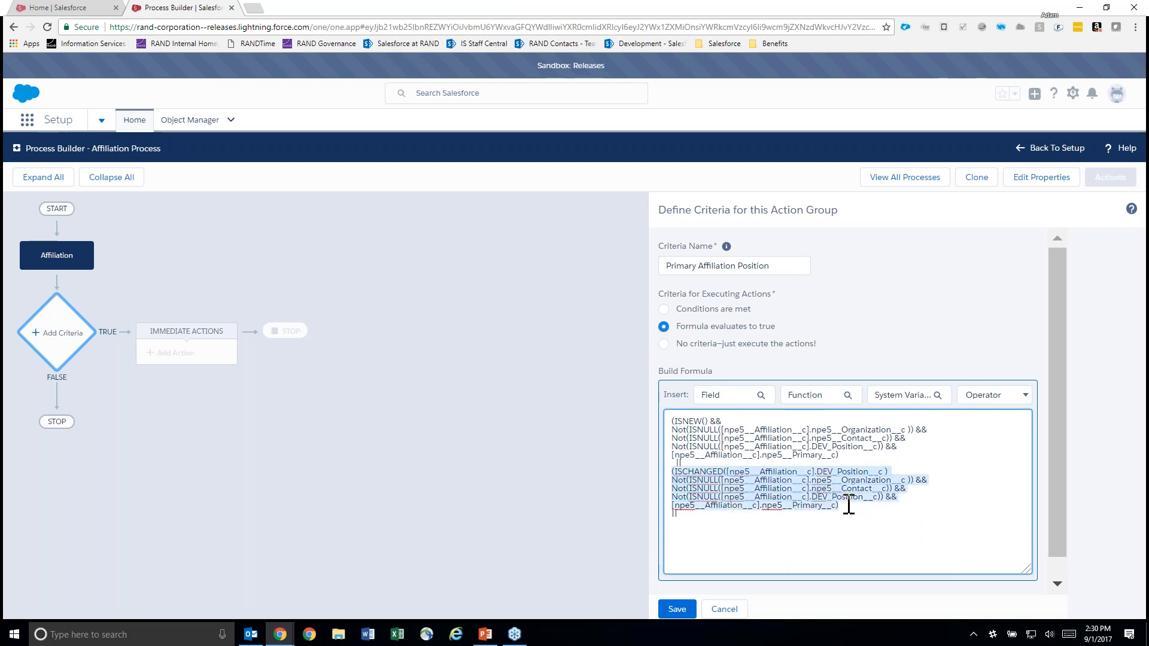
pyautogui.click(695, 533)
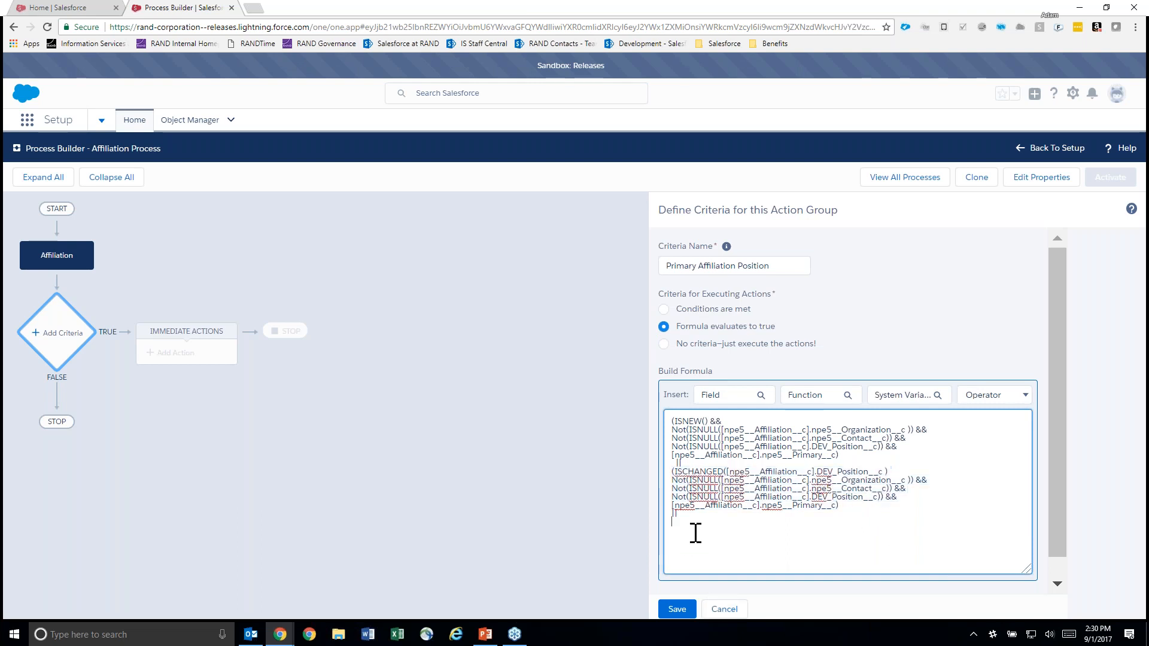
pyautogui.hotkey('ctrl', 'v')
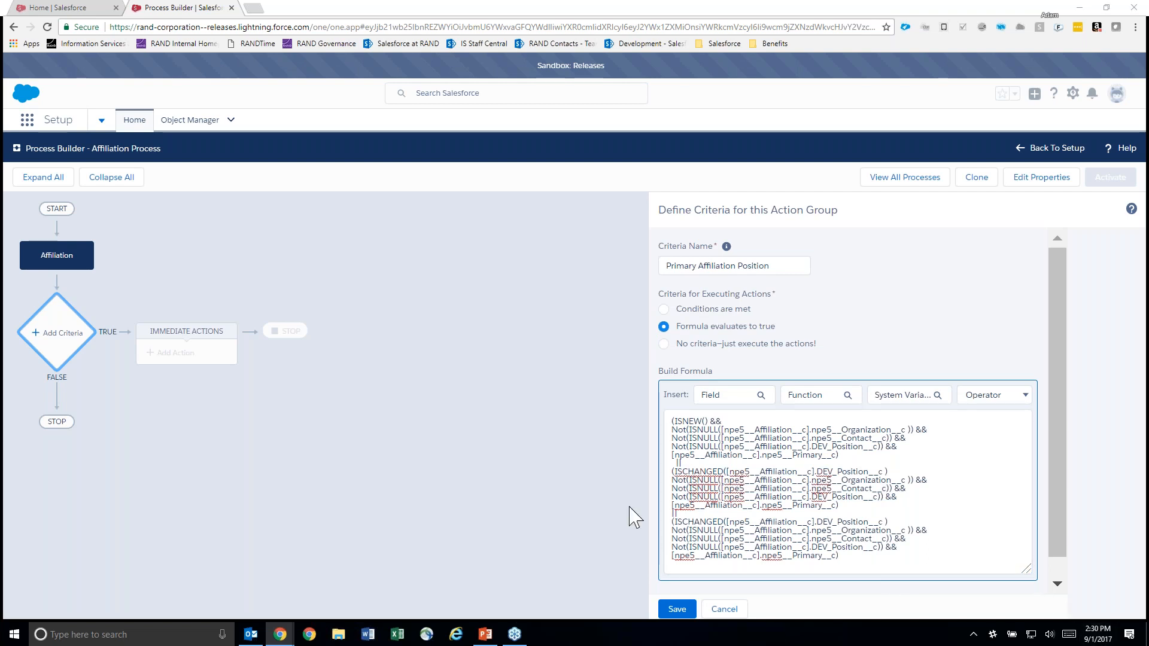
# Remove the DEV_Position__c field argument from the ISCHANGED function in the third group of the formula.
pyautogui.click(727, 521)
pyautogui.press('Delete')
pyautogui.press('Delete')
pyautogui.press('Delete')
pyautogui.press('Delete')
pyautogui.press('Delete')
pyautogui.press('Delete')
pyautogui.press('Delete')
pyautogui.press('Delete')
pyautogui.press('Delete')
pyautogui.press('Delete')
pyautogui.press('Delete')
pyautogui.press('Delete')
pyautogui.press('Delete')
pyautogui.press('Delete')
pyautogui.press('Delete')
pyautogui.press('Delete')
pyautogui.press('Delete')
pyautogui.press('Delete')
pyautogui.press('Delete')
pyautogui.press('Delete')
pyautogui.press('Delete')
pyautogui.press('Delete')
pyautogui.press('Delete')
pyautogui.press('Delete')
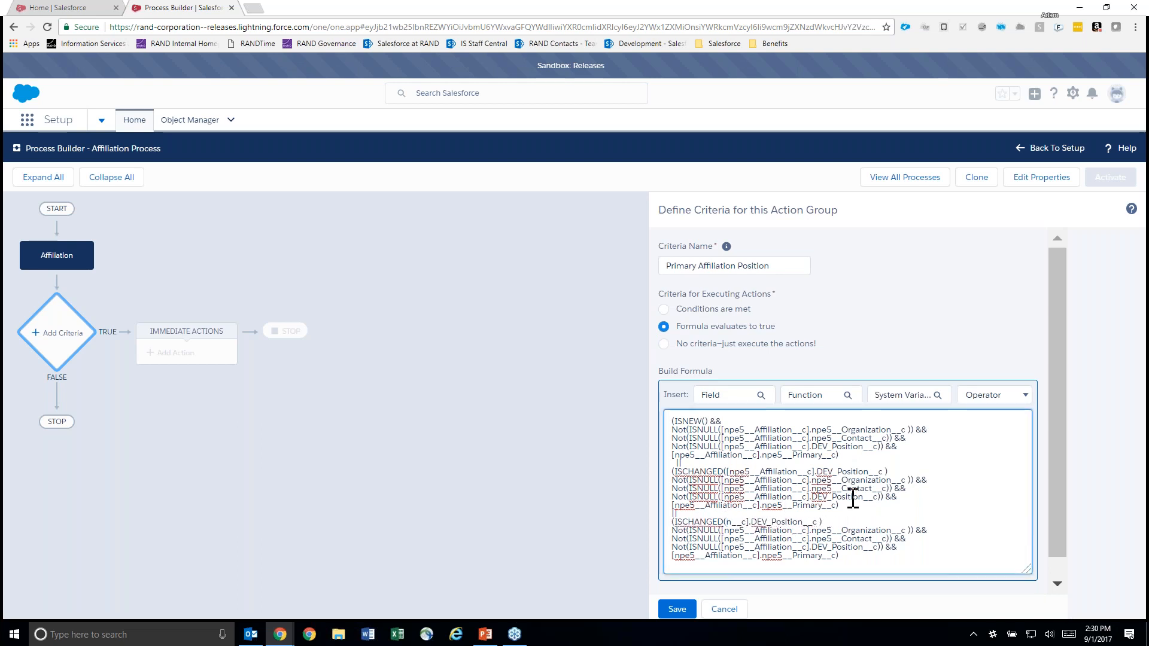
pyautogui.press('Delete')
pyautogui.press('Delete')
pyautogui.press('Delete')
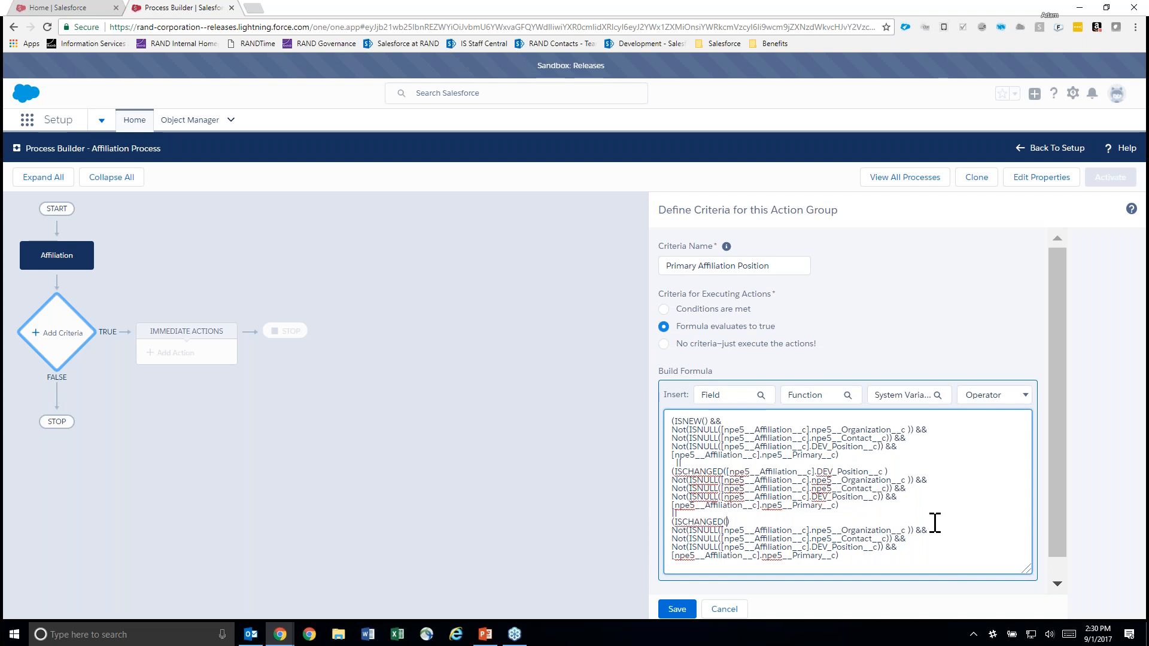
# Insert the Affiliation's Primary field as the ISCHANGED argument in the third group.
pyautogui.click(725, 397)
pyautogui.click(551, 334)
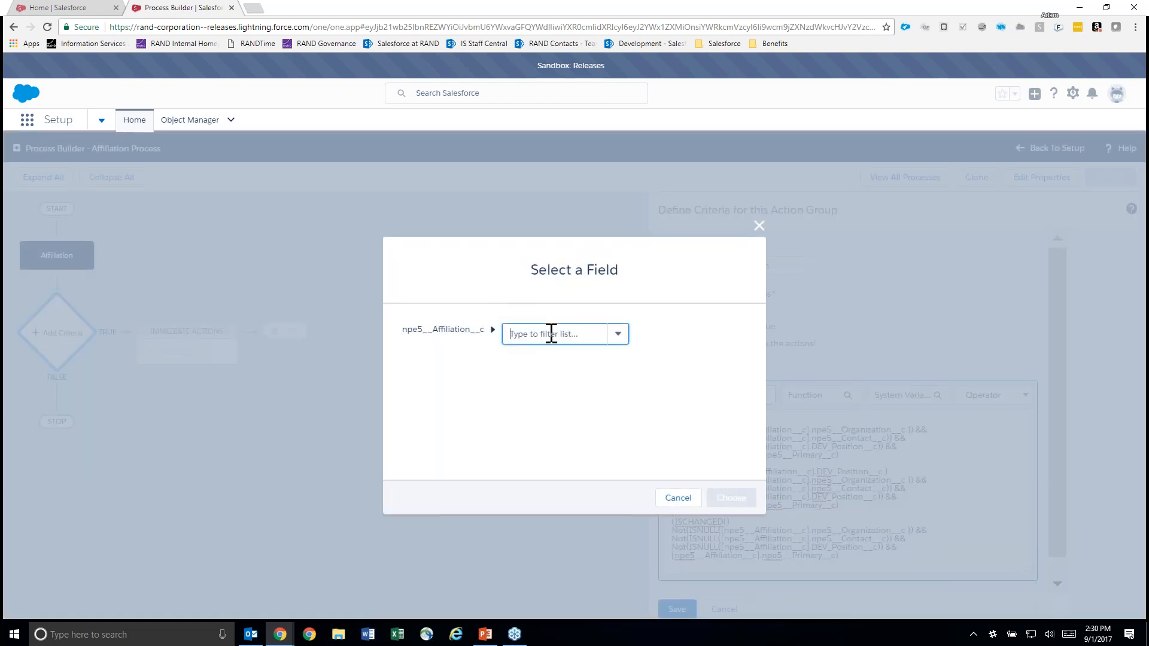
pyautogui.write('prim')
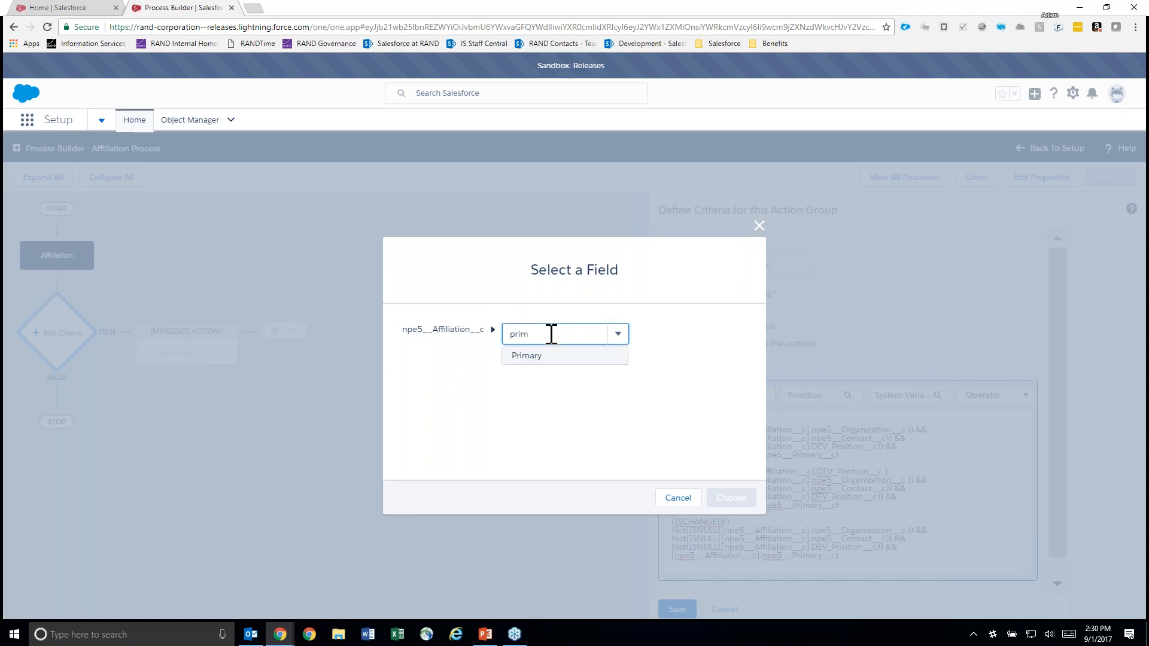
pyautogui.click(541, 358)
pyautogui.click(731, 498)
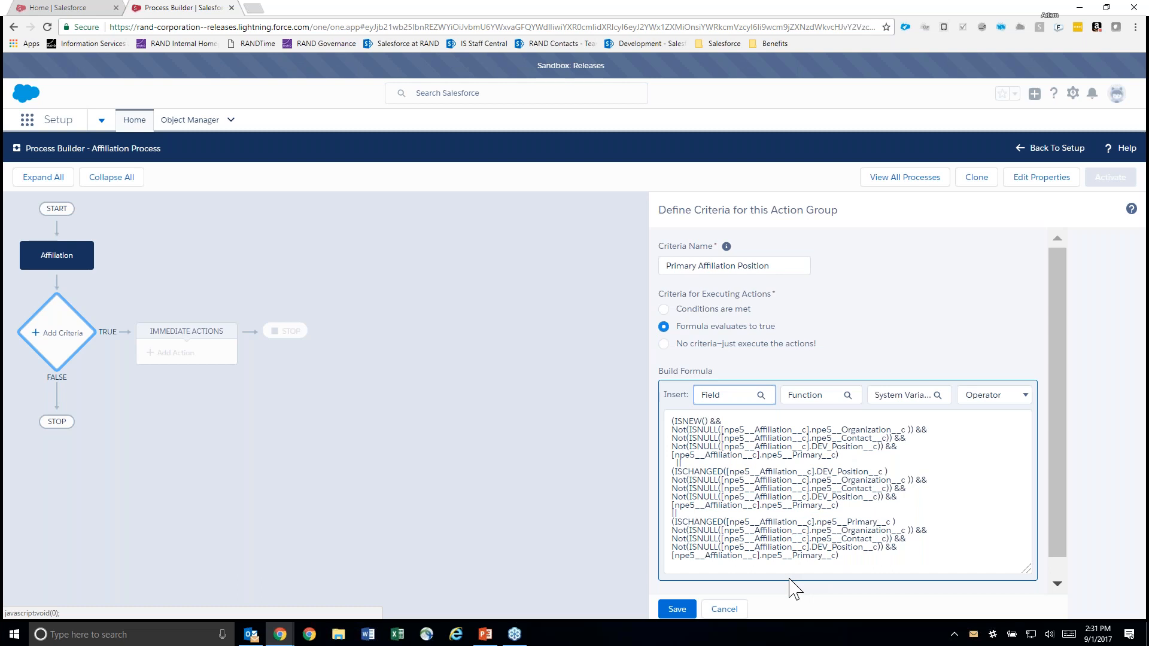
# Check the three condition groups of the formula and try to save the Primary Affiliation Position criteria.
pyautogui.click(842, 559)
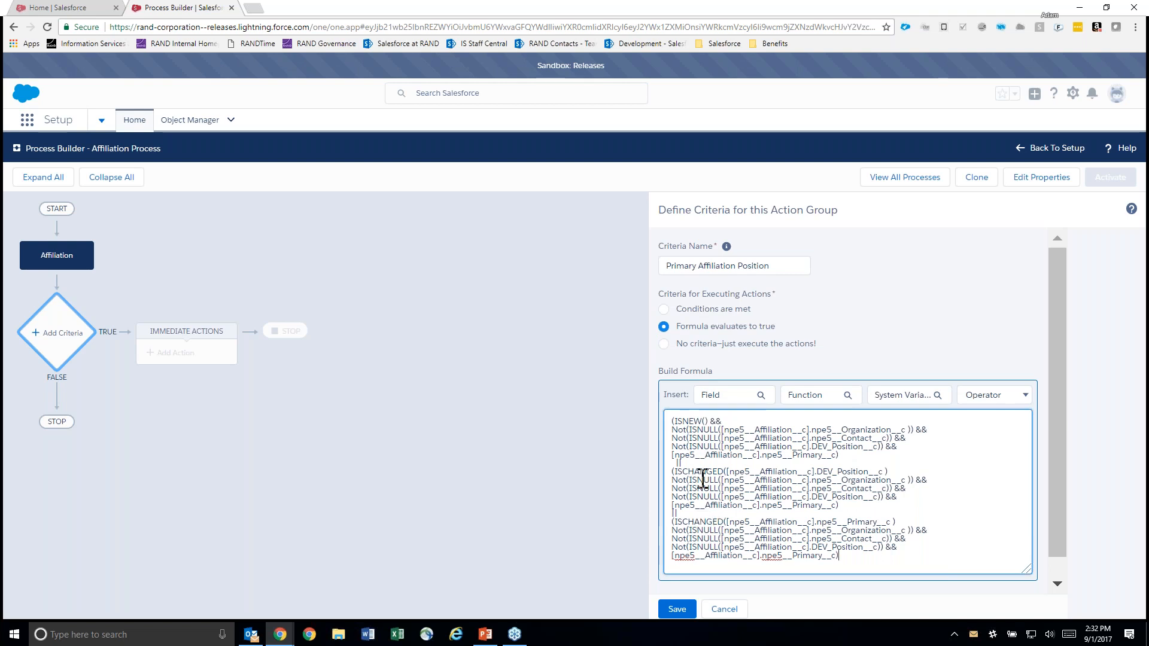
pyautogui.click(670, 420)
pyautogui.click(687, 438)
pyautogui.click(847, 505)
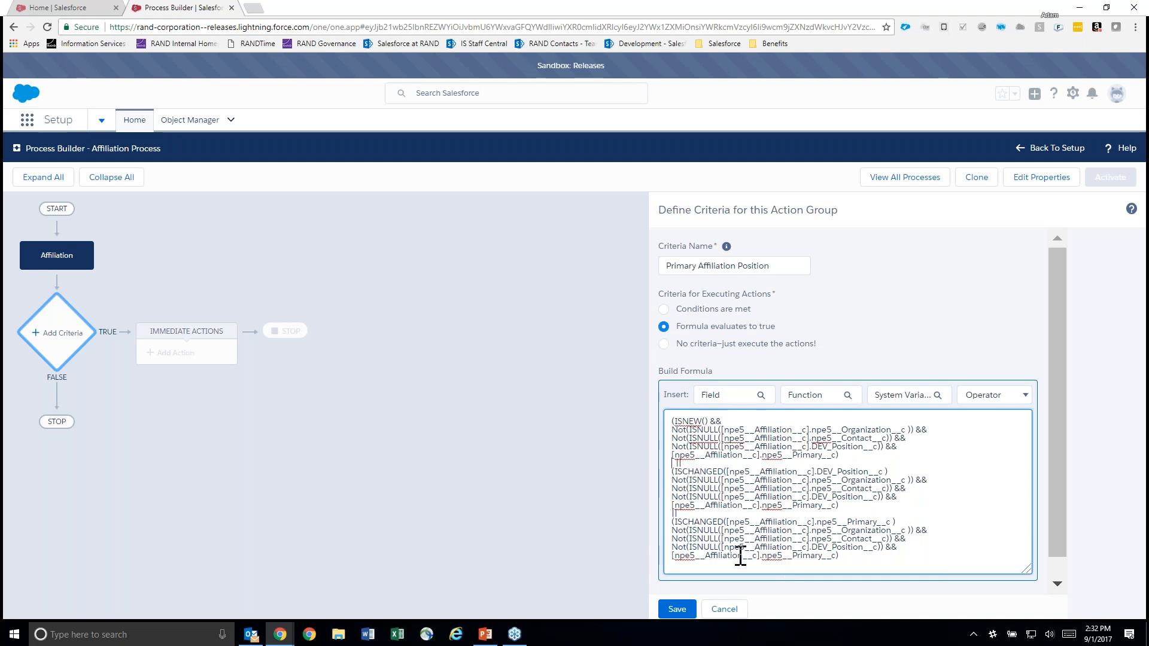
pyautogui.click(681, 612)
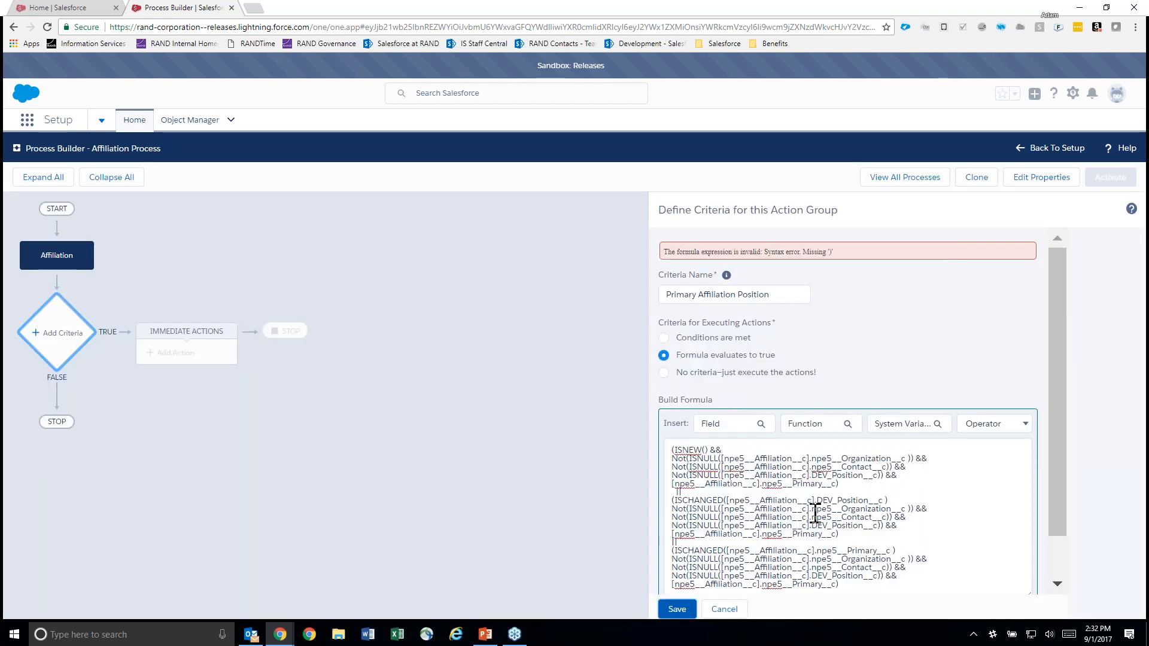
# Replace the whole formula with the prepared version that has && after each ISchanged condition, save the criteria and reopen it to check.
pyautogui.scroll(-1, 811, 513)
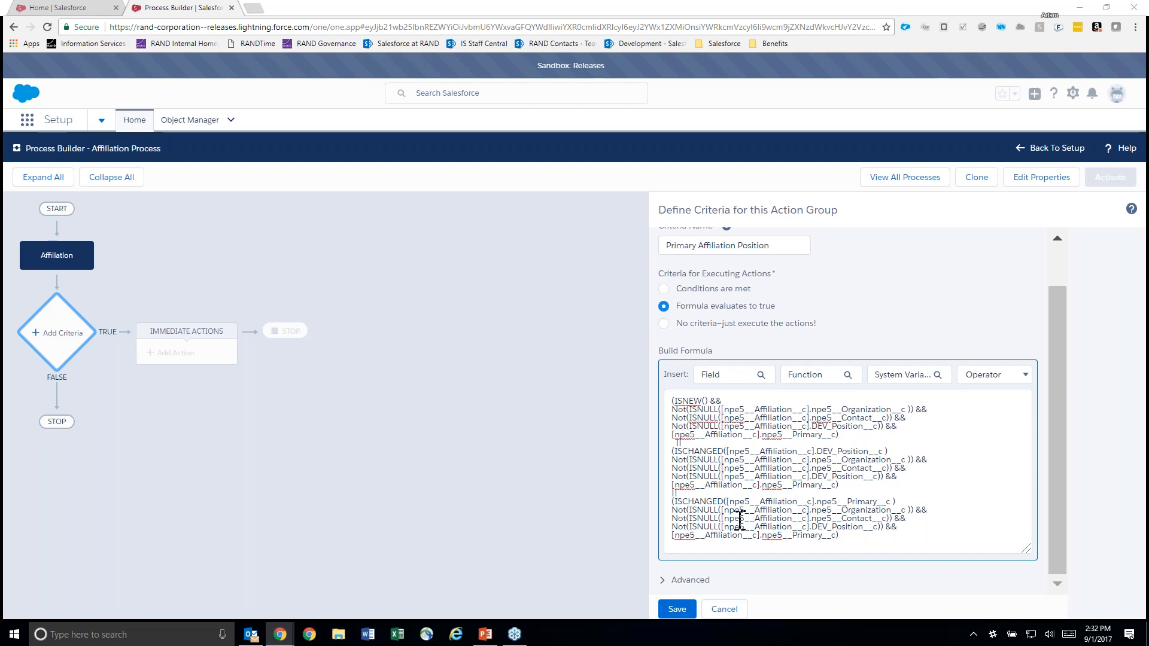
pyautogui.moveTo(858, 541); pyautogui.dragTo(603, 350)
pyautogui.write('(ISNEW() && Not(ISNULL([npe5__Affiliation__c].npe5__Organization__c)) && Not(ISNULL([npe5__Affiliation__c].npe5__Contact__c )) && Not(ISNULL([npe5__Affiliation__c].DEV_Position__c )) && [npe5__Affiliation__c].npe5__Primary__c ) || (ISchanged([npe5__Affiliation__c].DEV_Position__c ) && Not(ISNULL([npe5__Affiliation__c].npe5__Organization__c)) && Not(ISNULL([npe5__Affiliation__c].npe5__Contact__c )) && Not(ISNULL([npe5__Affiliation__c].DEV_Position__c )) && [npe5__Affiliation__c].npe5__Primary__c ) || (ISchanged([npe5__Affiliation__c].npe5__Primary__c ) && Not(ISNULL([npe5__Affiliation__c].npe5__Organization__c)) && Not(ISNULL([npe5__Affiliation__c].npe5__Contact__c )) && Not(ISNULL([npe5__Affiliation__c].DEV_Position__c )) && [npe5__Affiliation__c].npe5__Primary__c )')
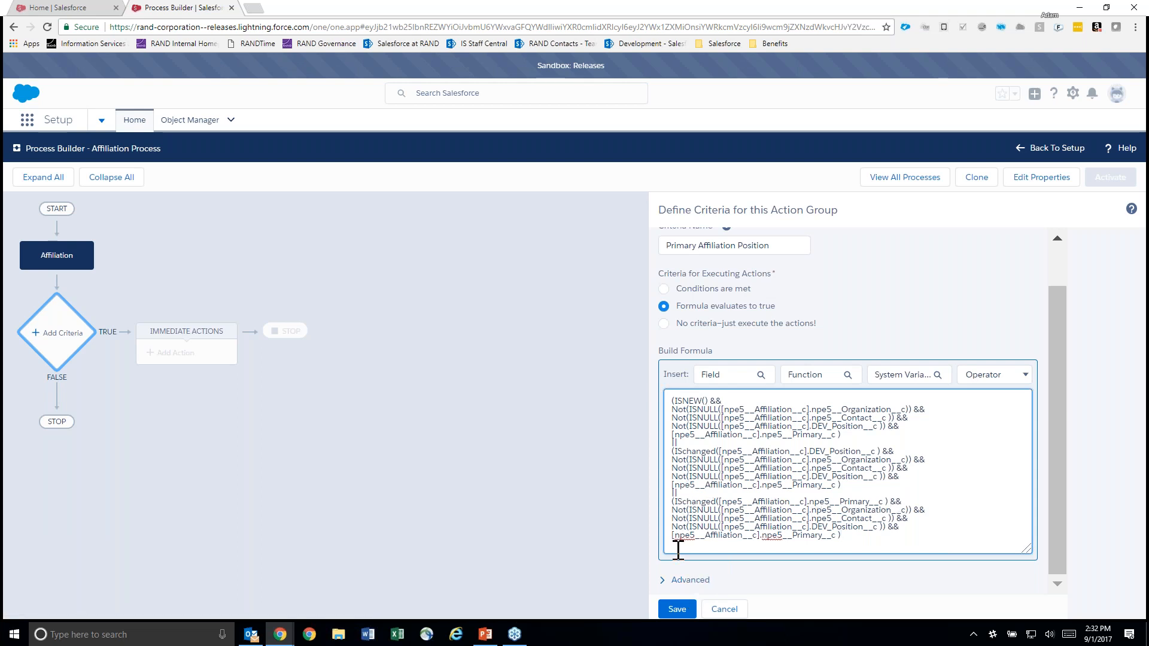
pyautogui.click(676, 610)
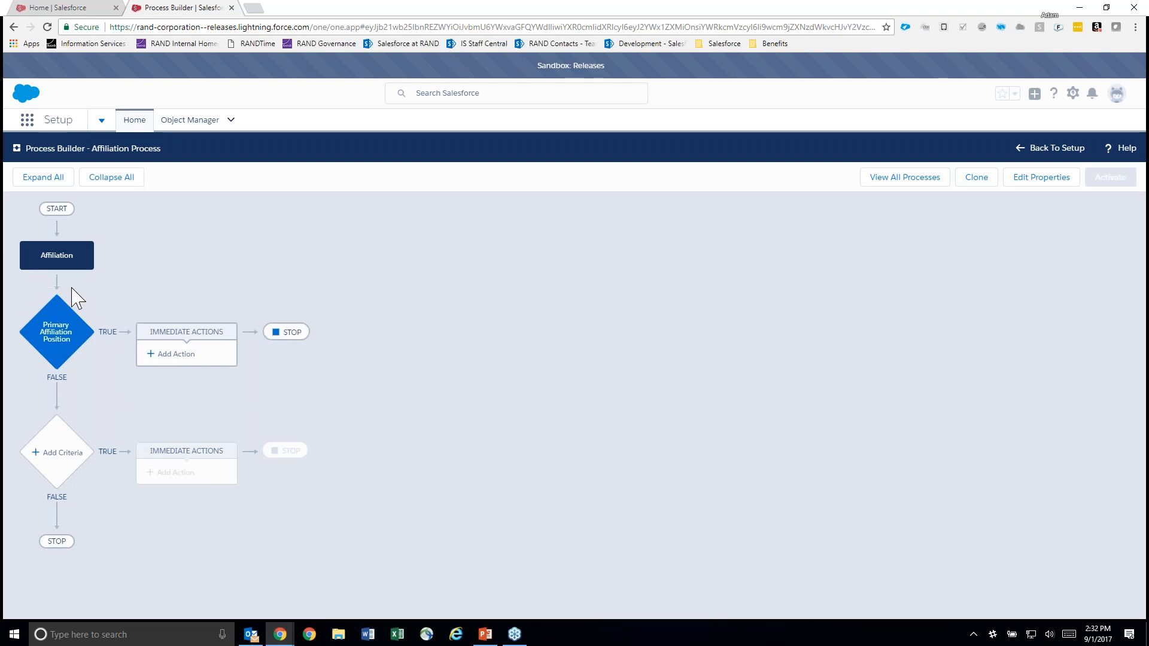
pyautogui.click(63, 328)
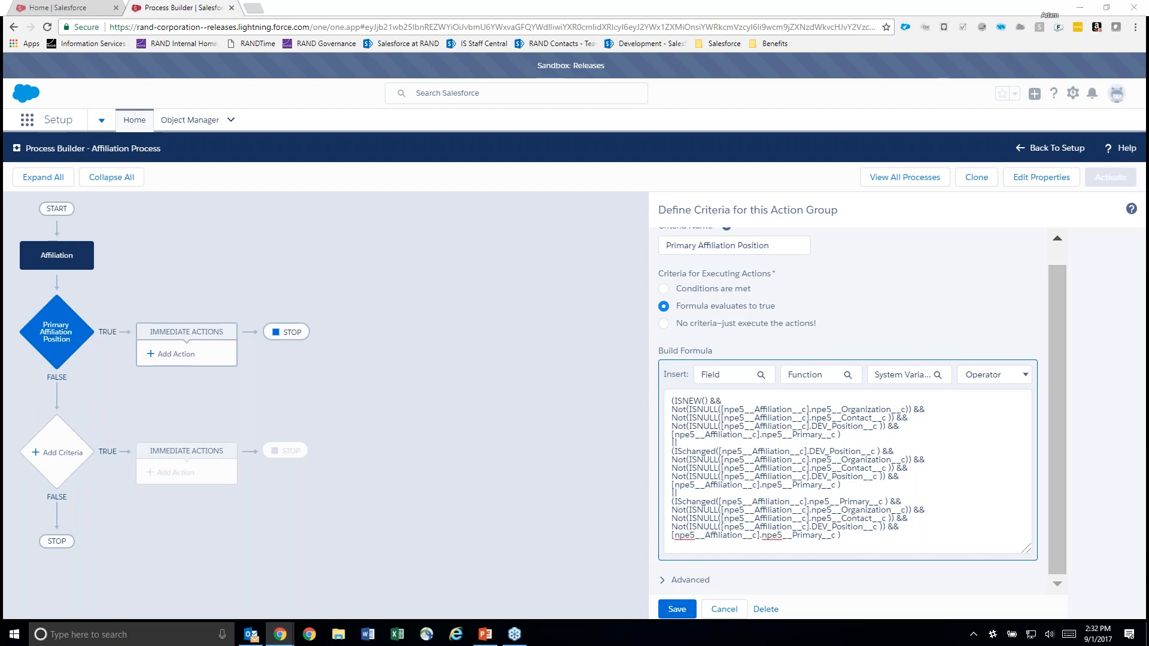
# Add an Update Records immediate action to the true branch of the Primary Affiliation Position criteria.
pyautogui.click(183, 358)
pyautogui.click(827, 267)
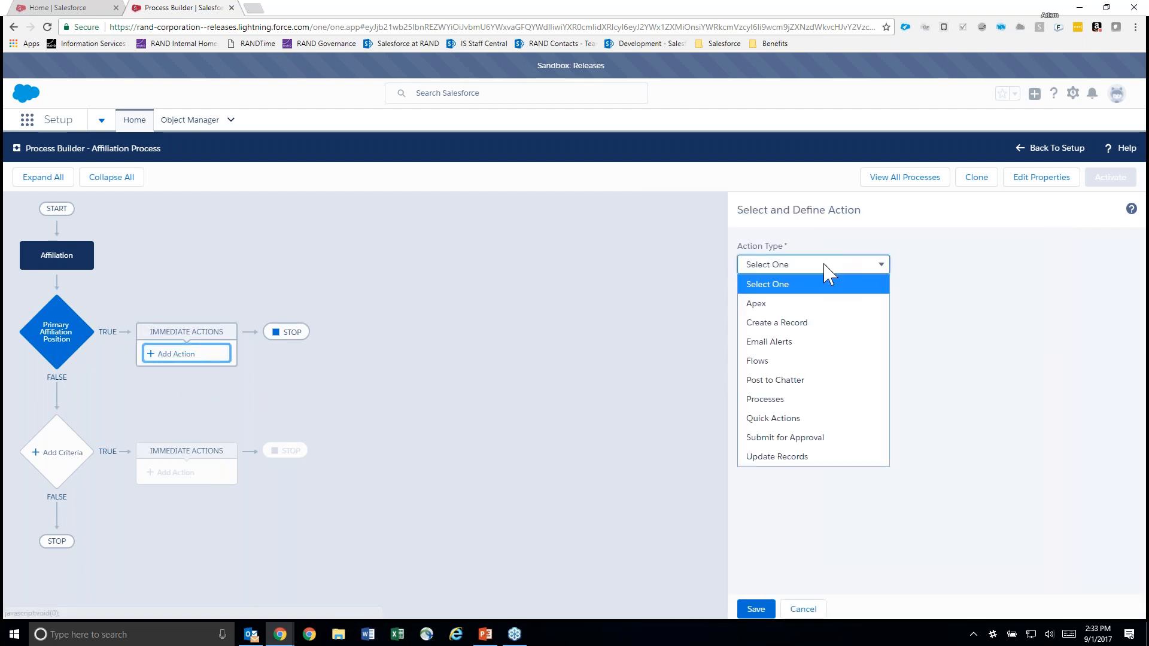
pyautogui.click(818, 456)
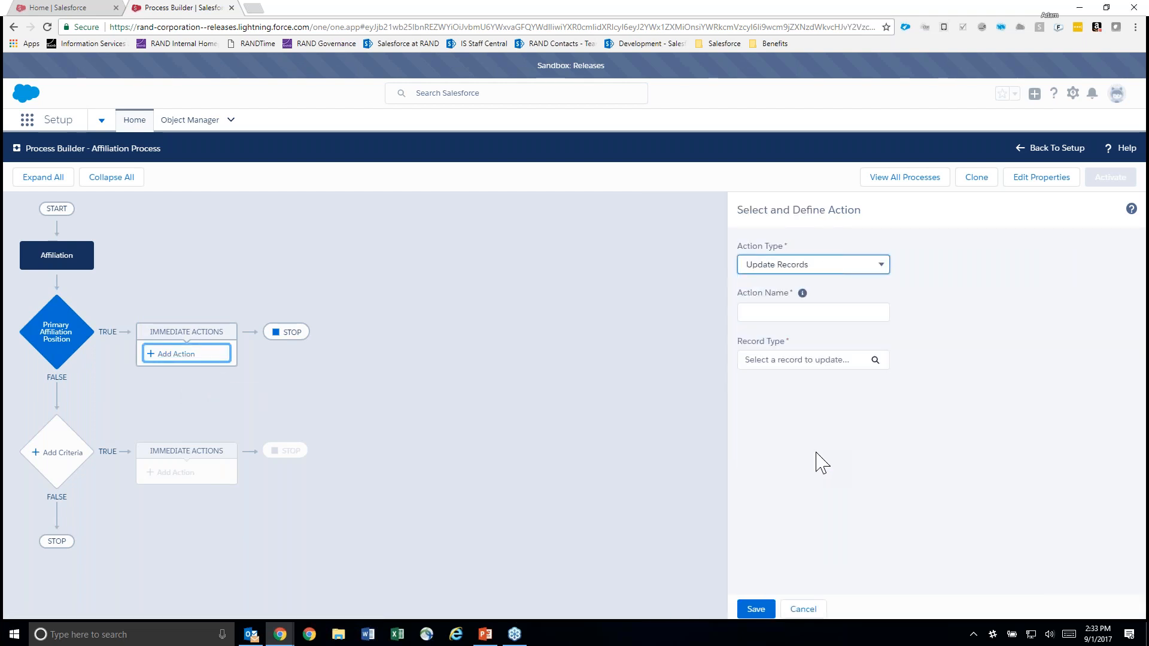
# Set the record to update to the Contact related to the Affiliation, choosing Contact itself rather than its related fields.
pyautogui.click(805, 361)
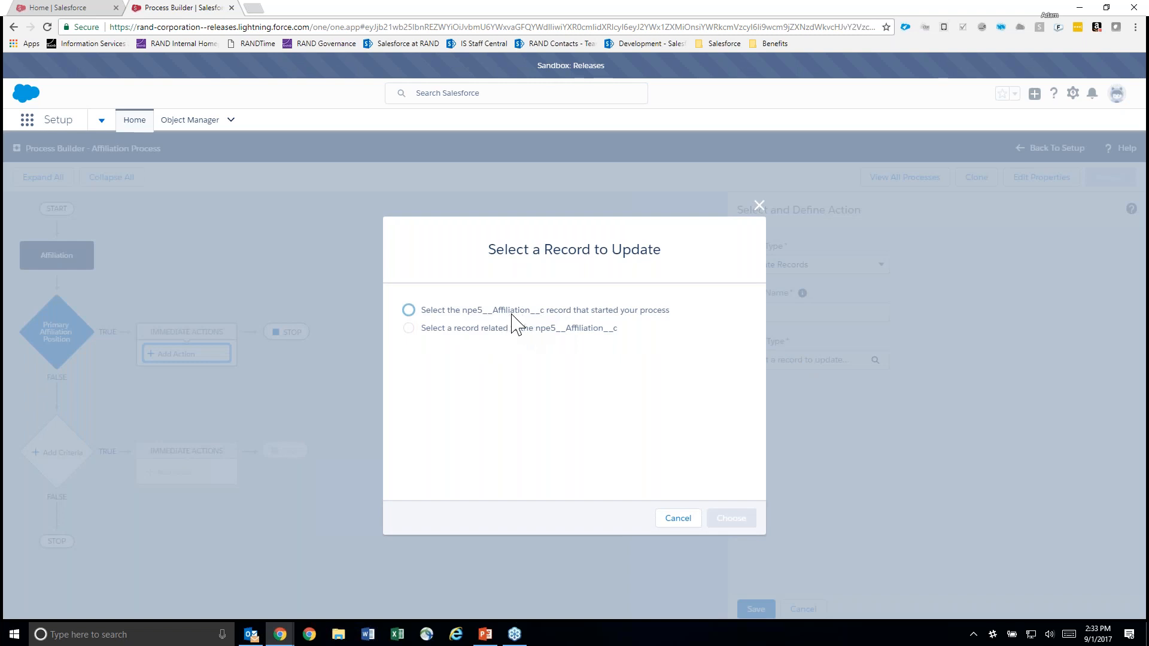
pyautogui.click(446, 330)
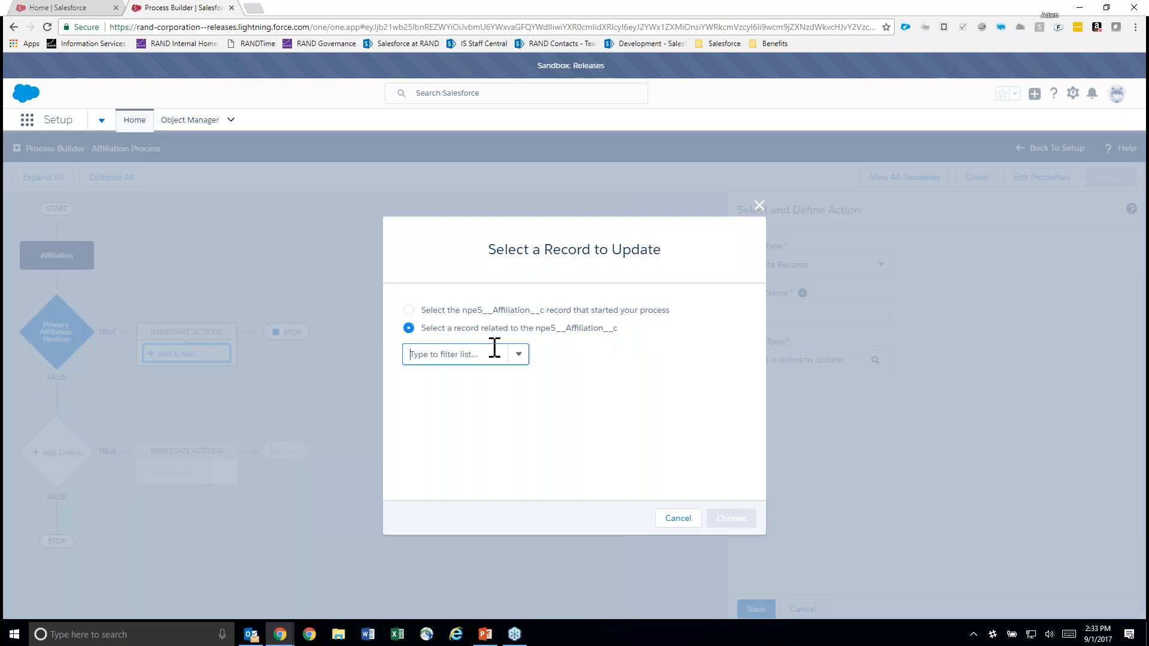
pyautogui.write('con')
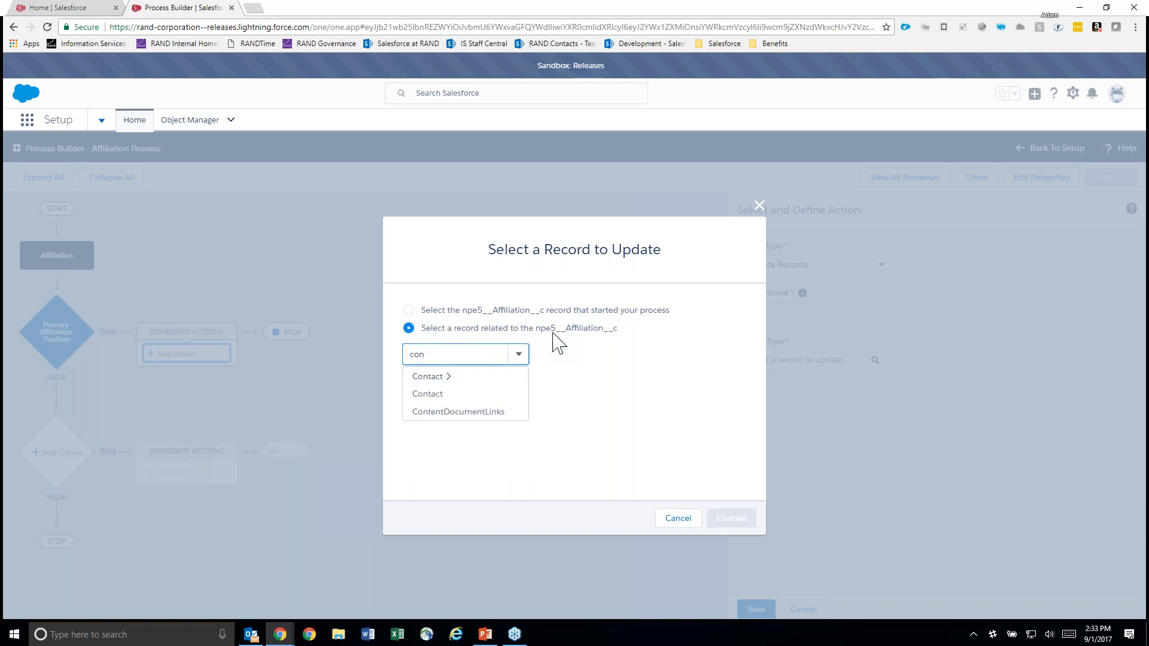
pyautogui.click(478, 377)
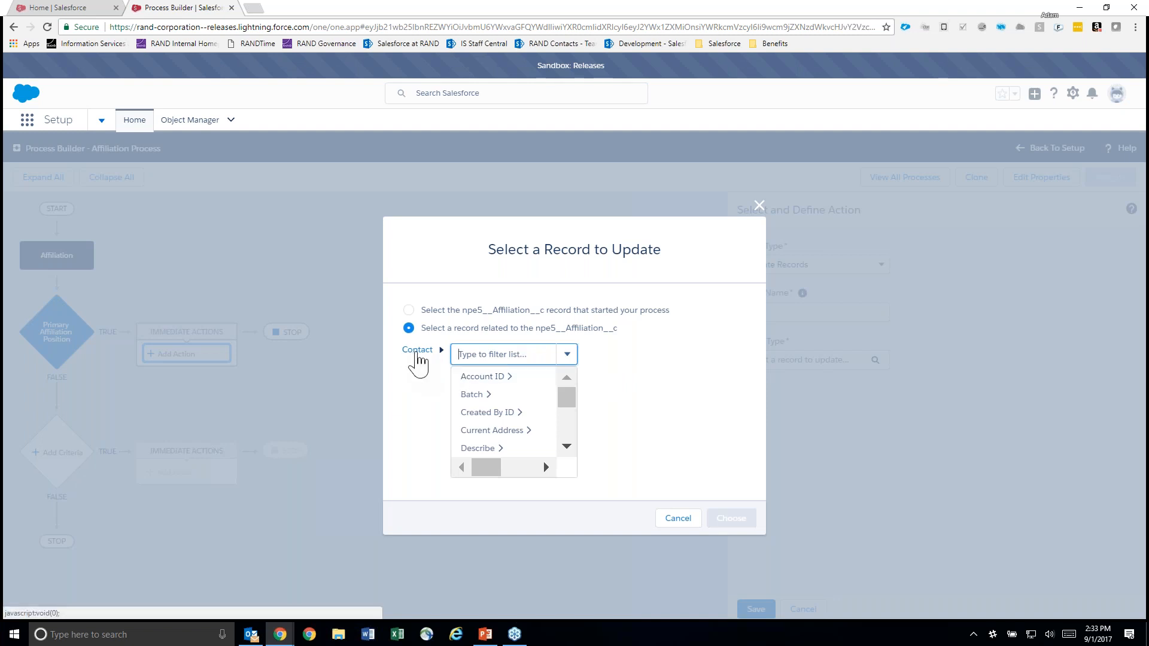
pyautogui.click(417, 350)
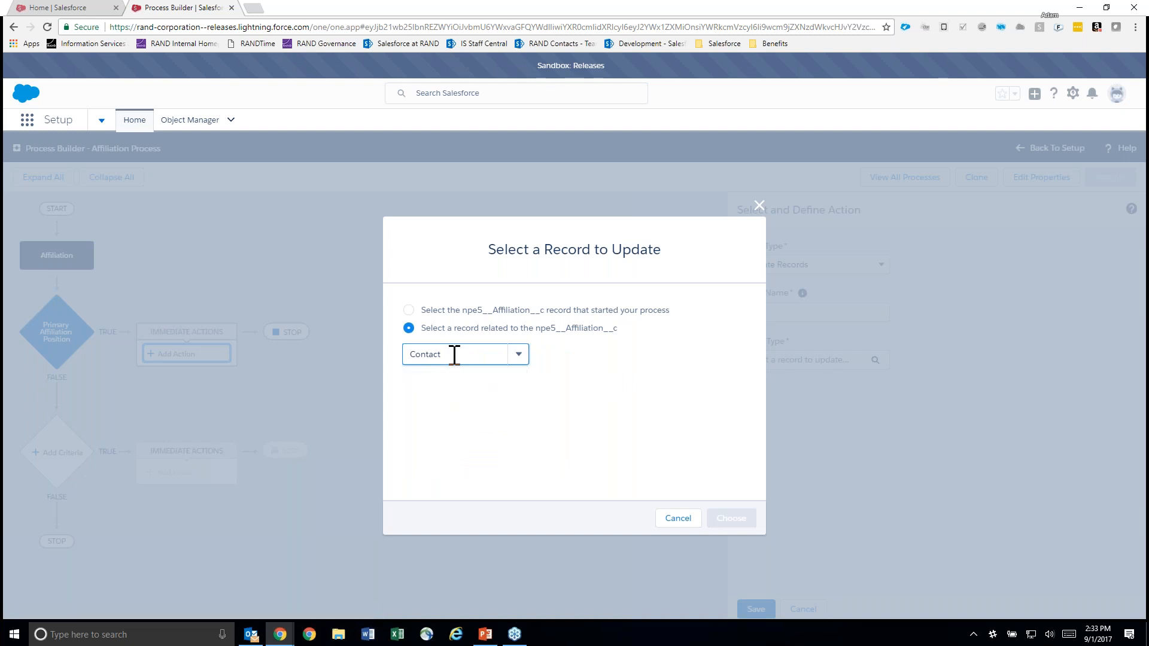
pyautogui.write('t')
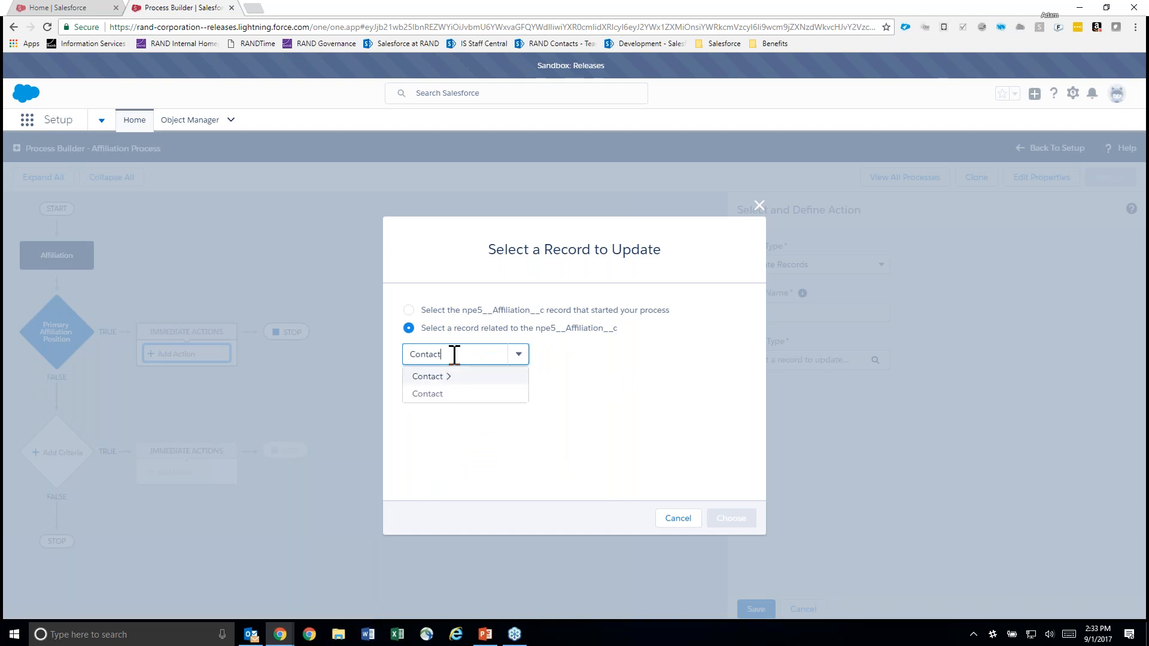
pyautogui.click(443, 394)
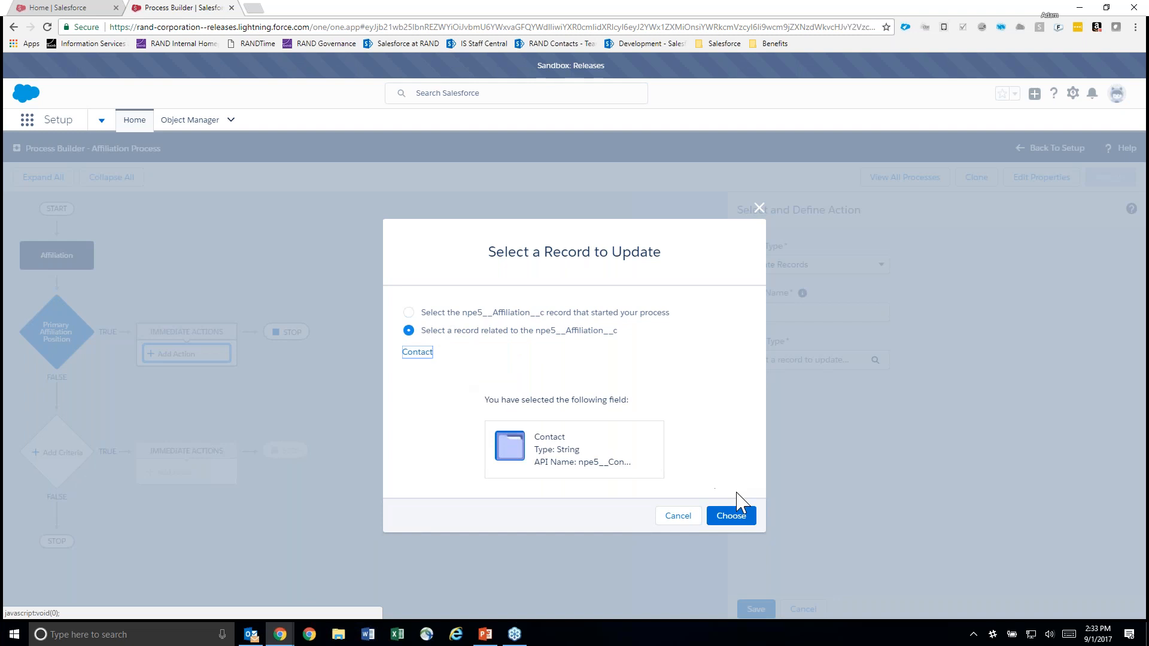
pyautogui.click(738, 518)
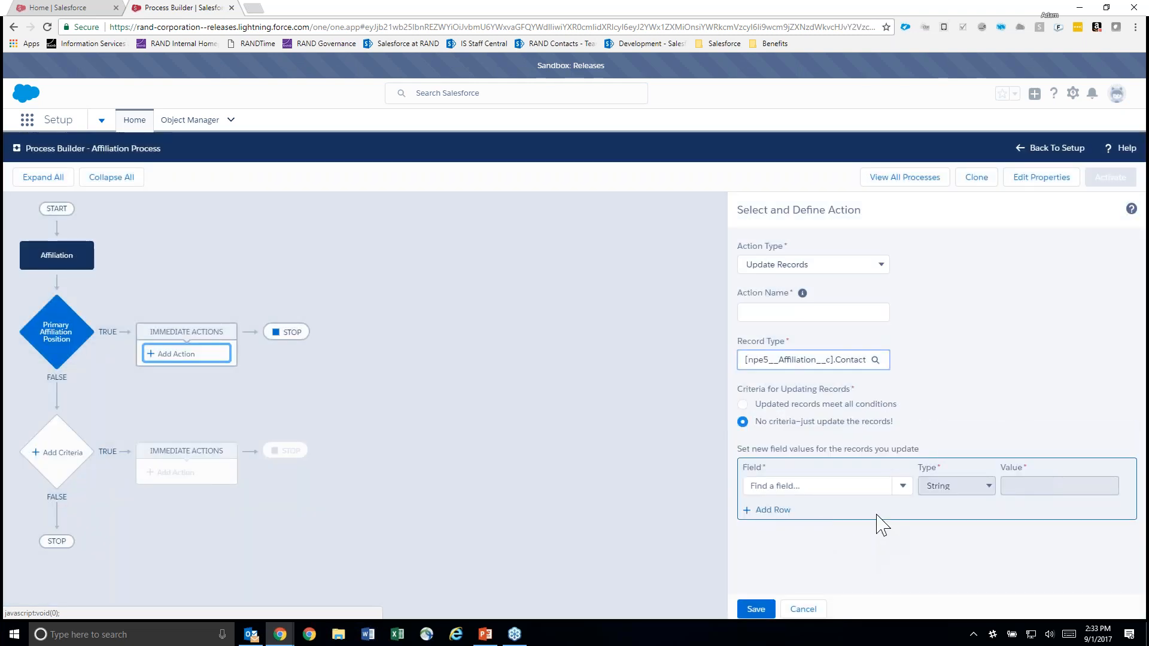
# Choose Primary Affiliation Position as the Contact field that the action updates.
pyautogui.click(788, 485)
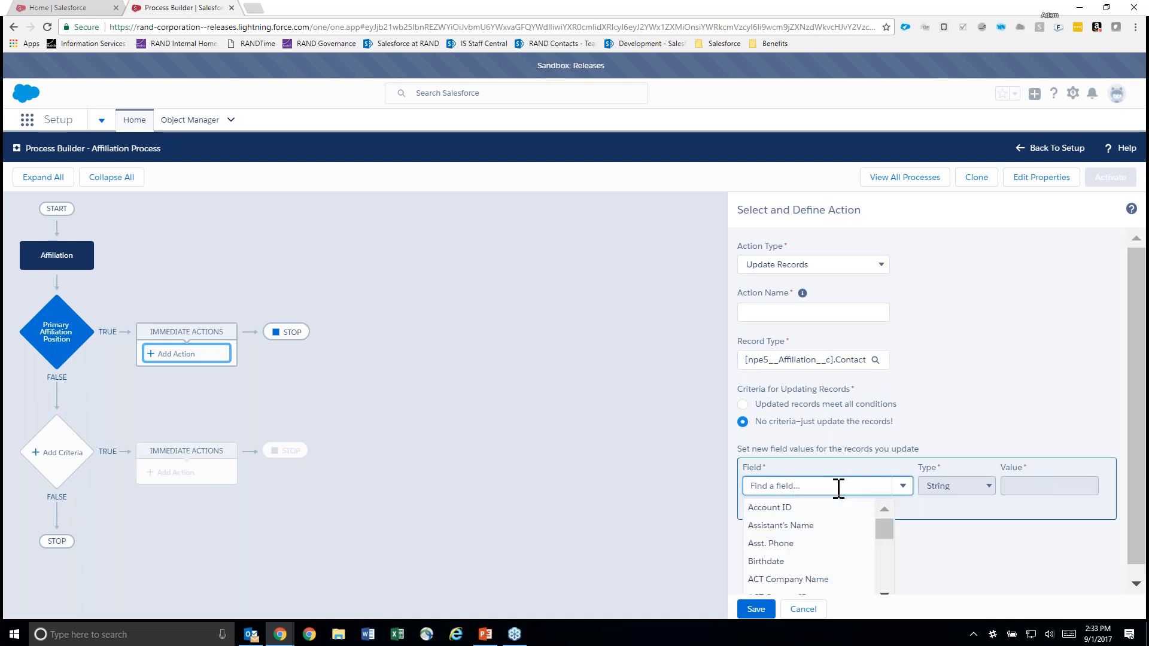
pyautogui.write('pr')
pyautogui.write('ary af')
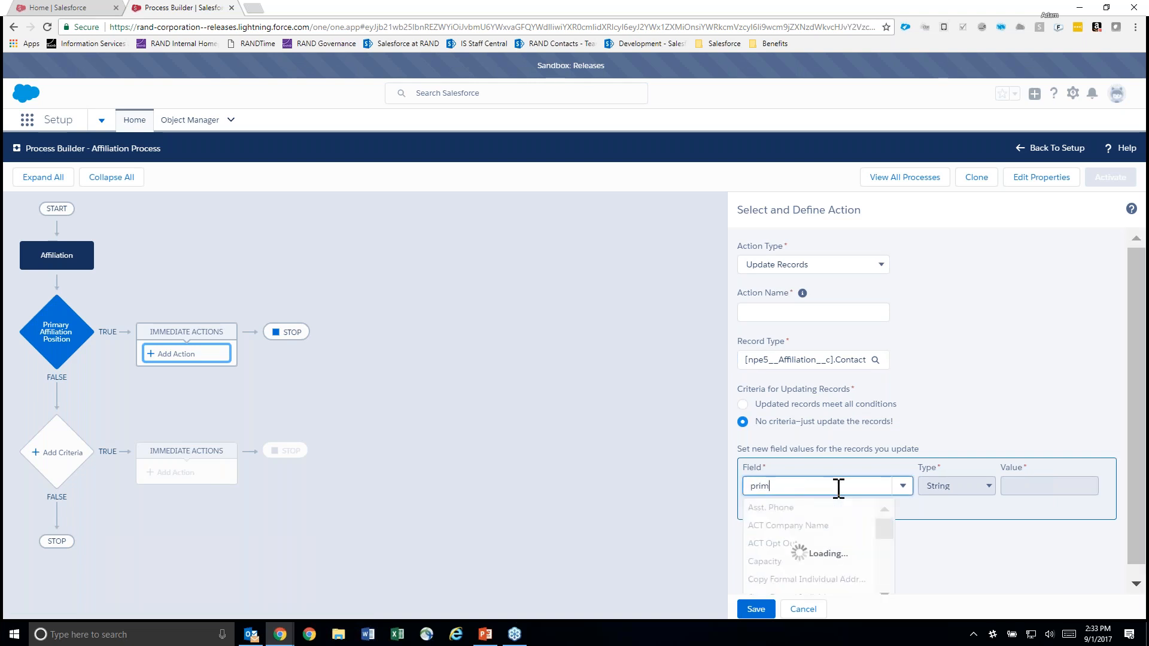
pyautogui.write('fi')
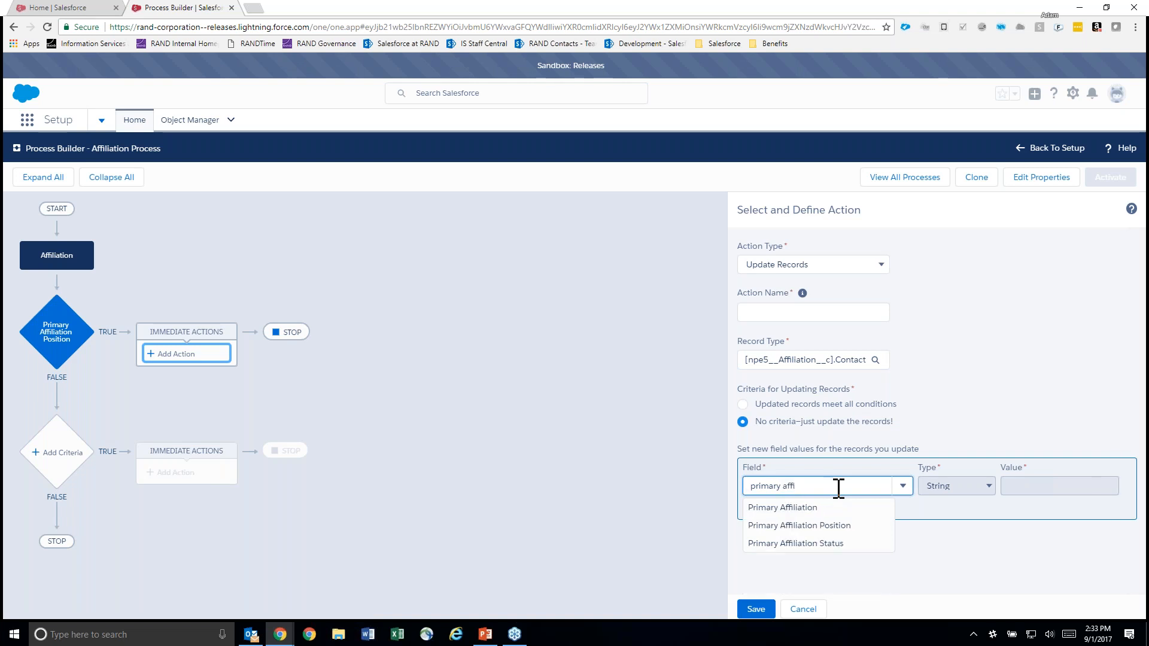
pyautogui.click(826, 526)
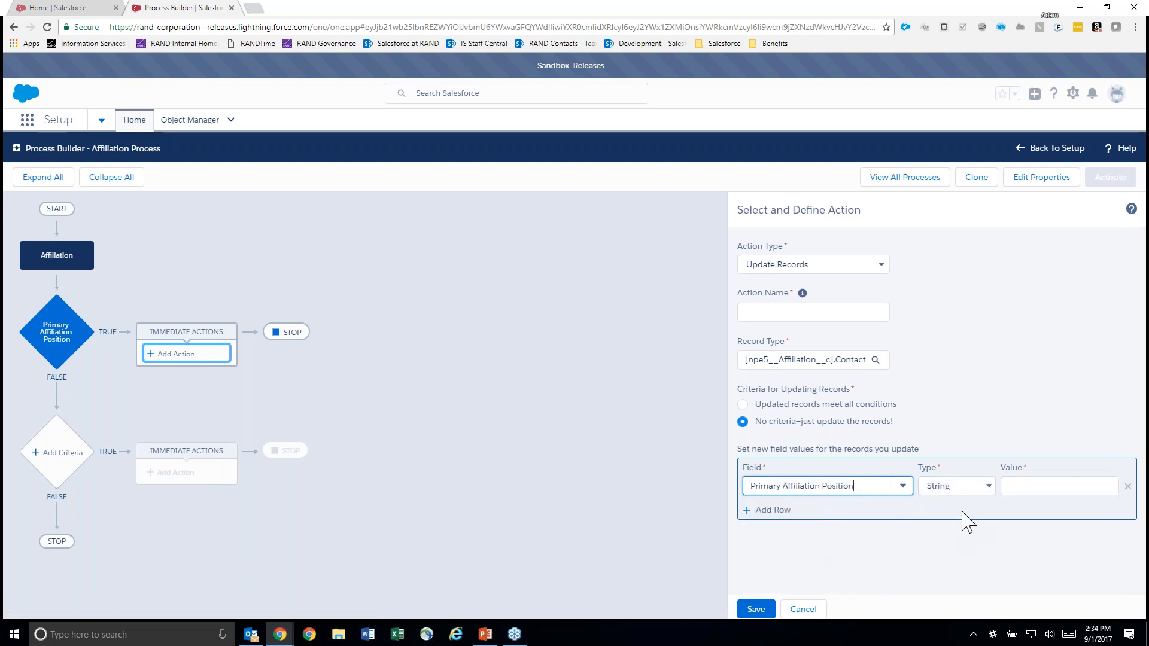
# Set the new value's type to Reference and pick the Affiliation's Position field as the value.
pyautogui.click(1035, 486)
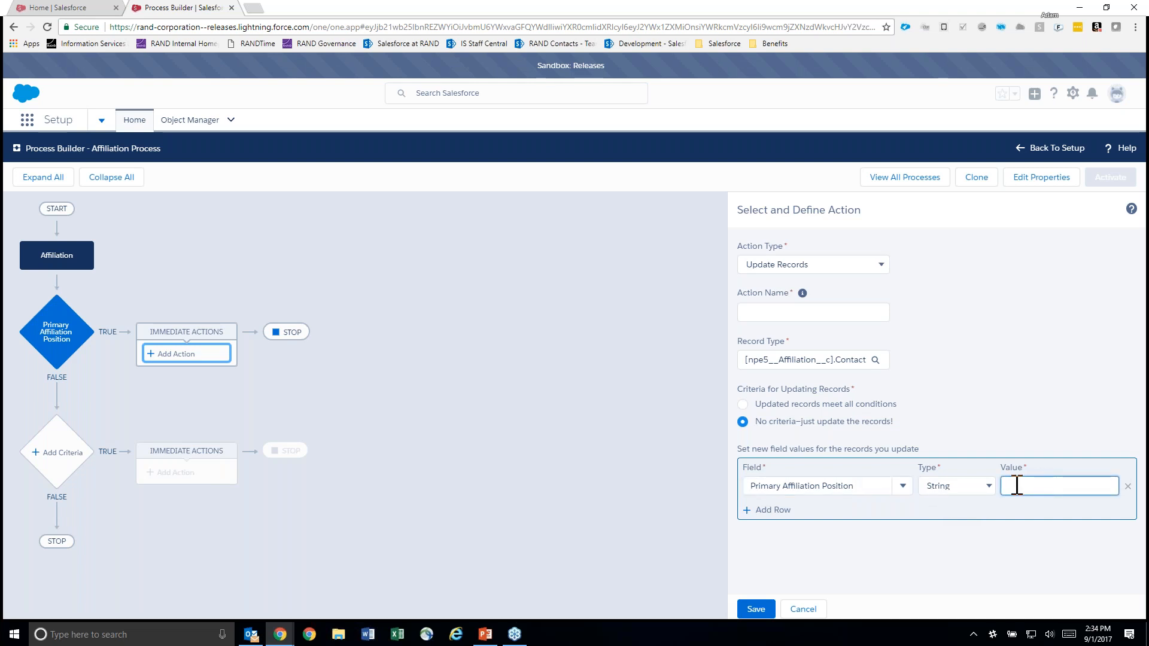
pyautogui.click(954, 487)
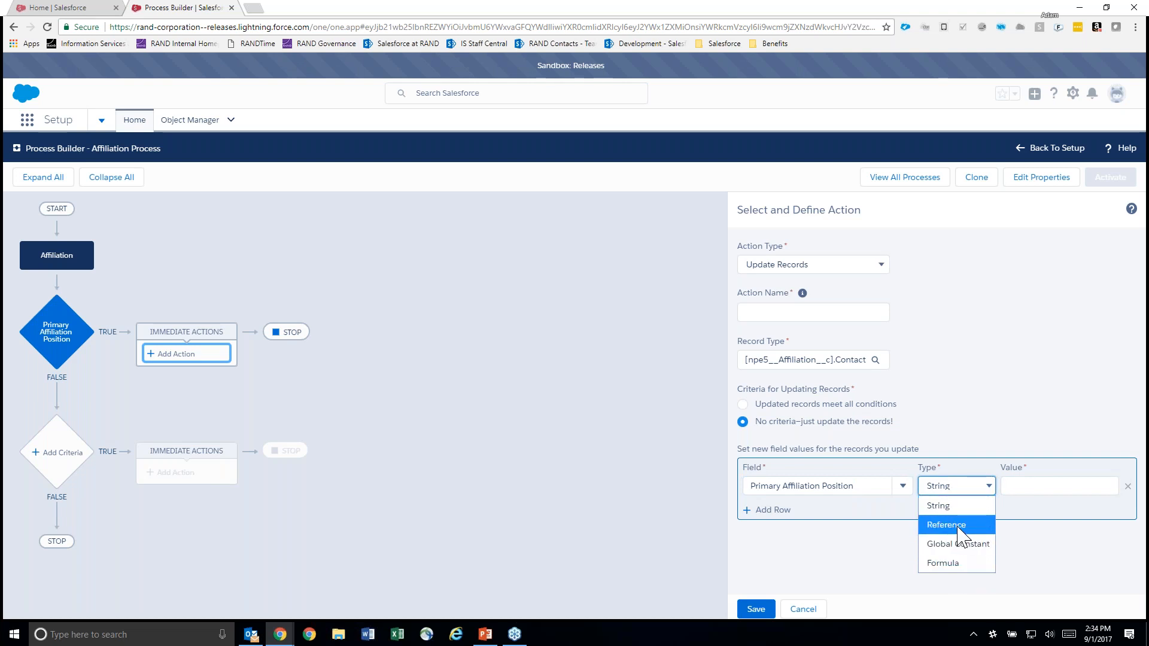
pyautogui.press('Escape')
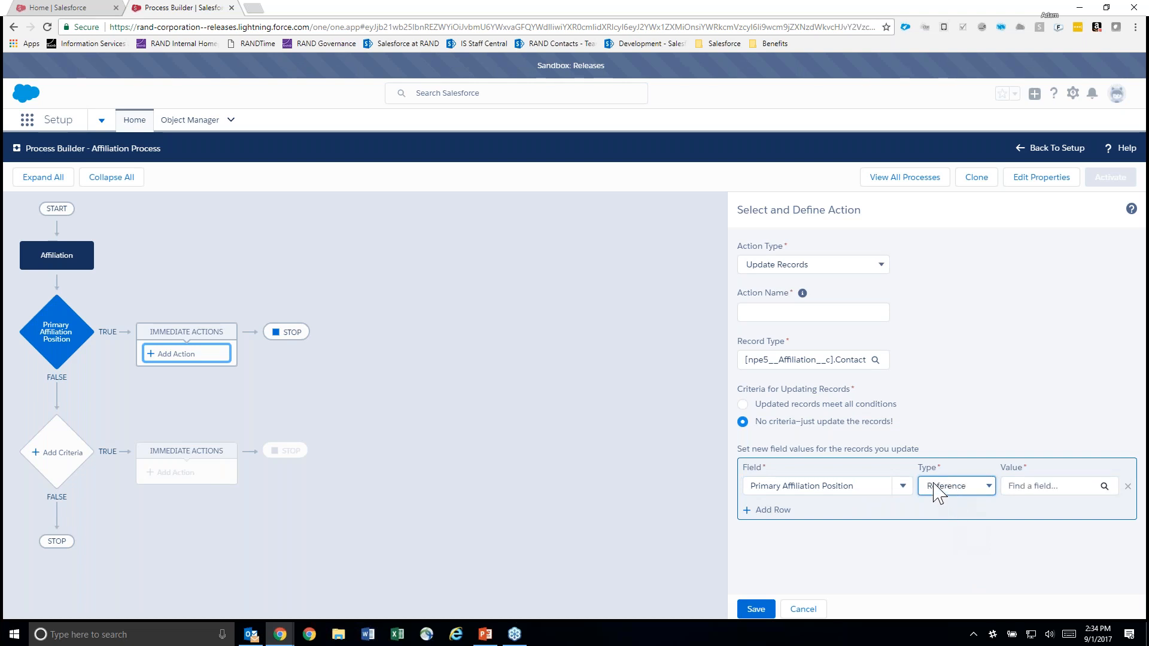
pyautogui.click(1049, 488)
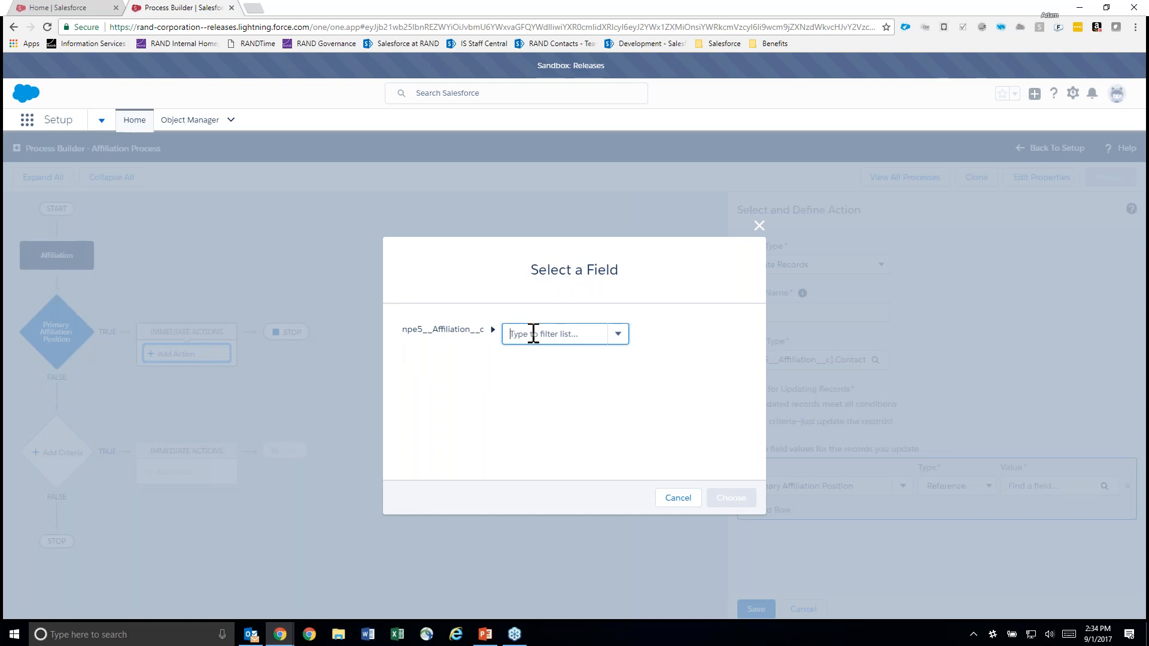
pyautogui.click(581, 329)
pyautogui.write('pos')
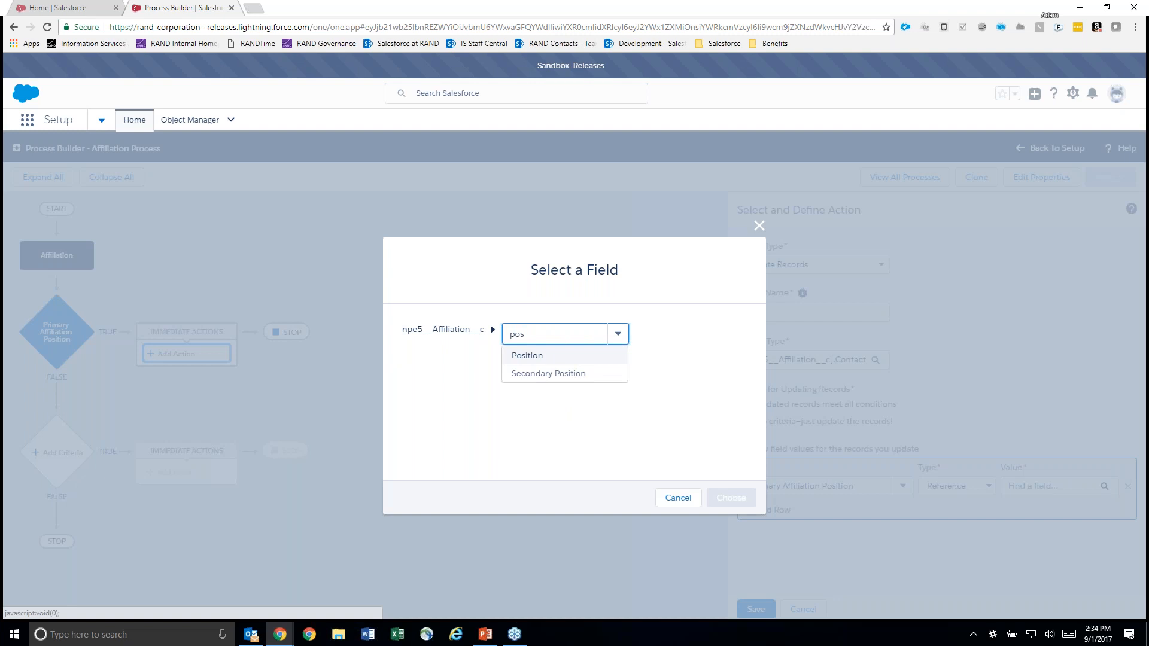
pyautogui.click(580, 356)
pyautogui.click(725, 498)
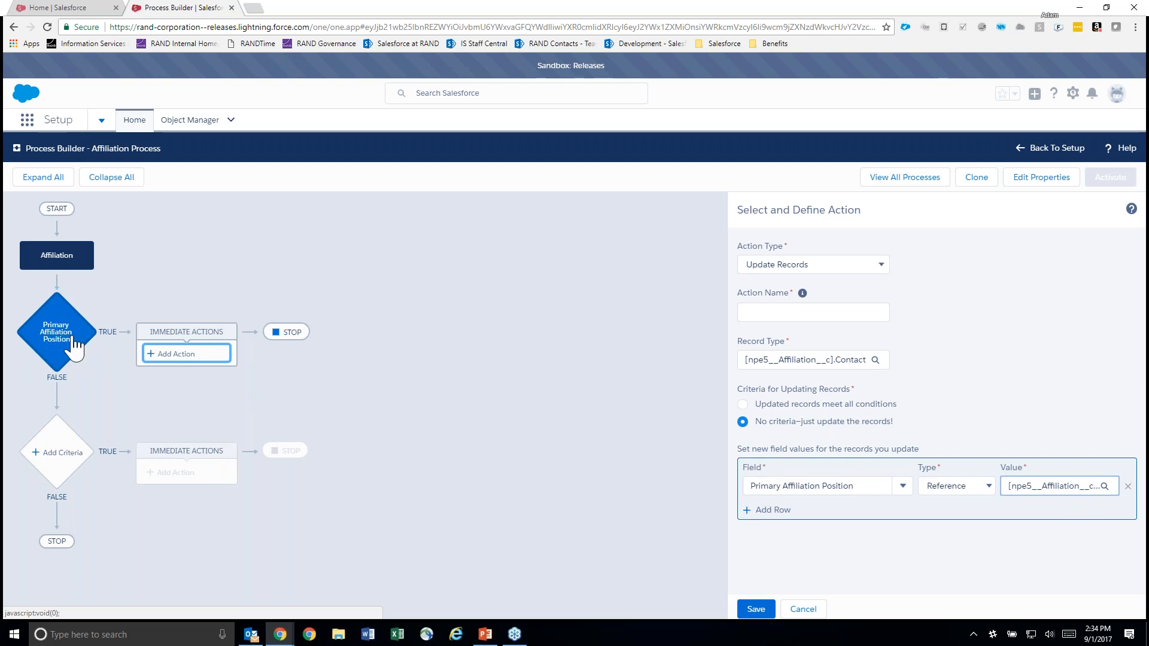
# Name the action Primary Affiliation Position Contact and save it.
pyautogui.click(756, 609)
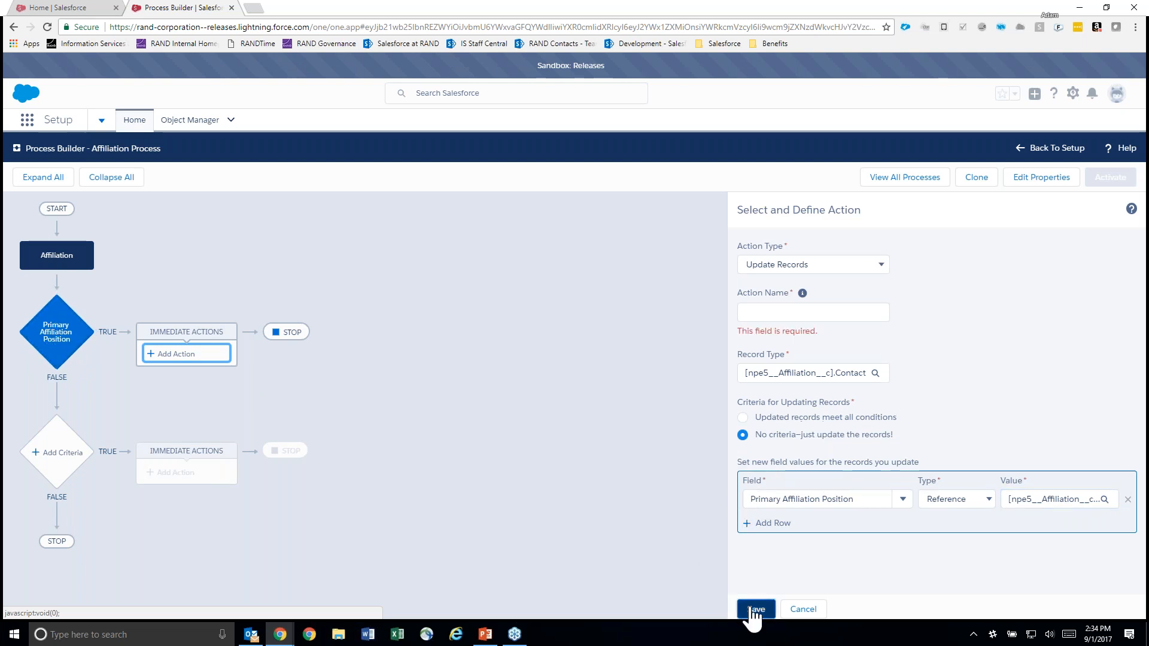
pyautogui.click(756, 312)
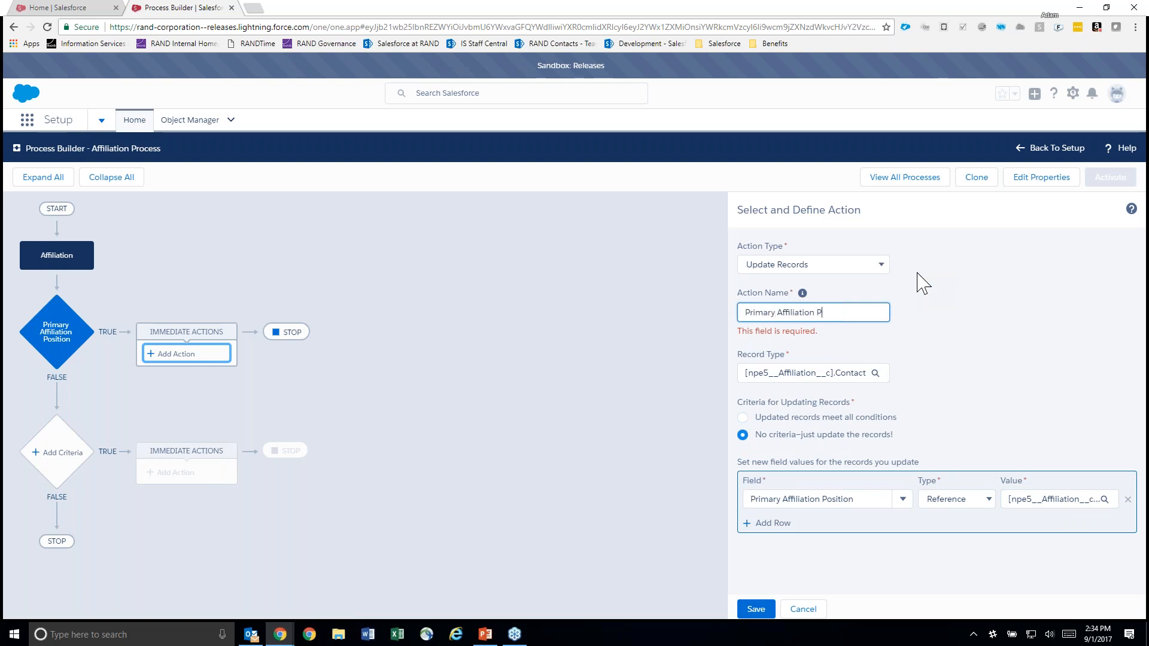
pyautogui.write('Primary Affiliation Position Contact')
pyautogui.click(761, 611)
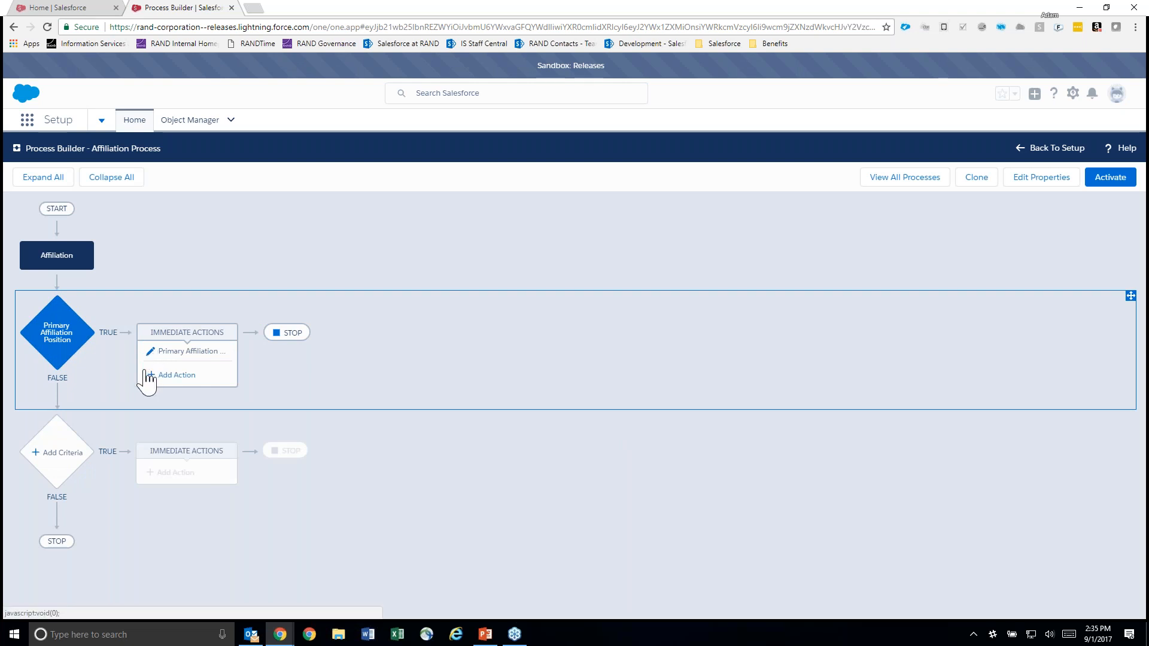
# Add a second criteria node named Primary Affiliation Status that executes its actions when a formula evaluates to true.
pyautogui.click(63, 452)
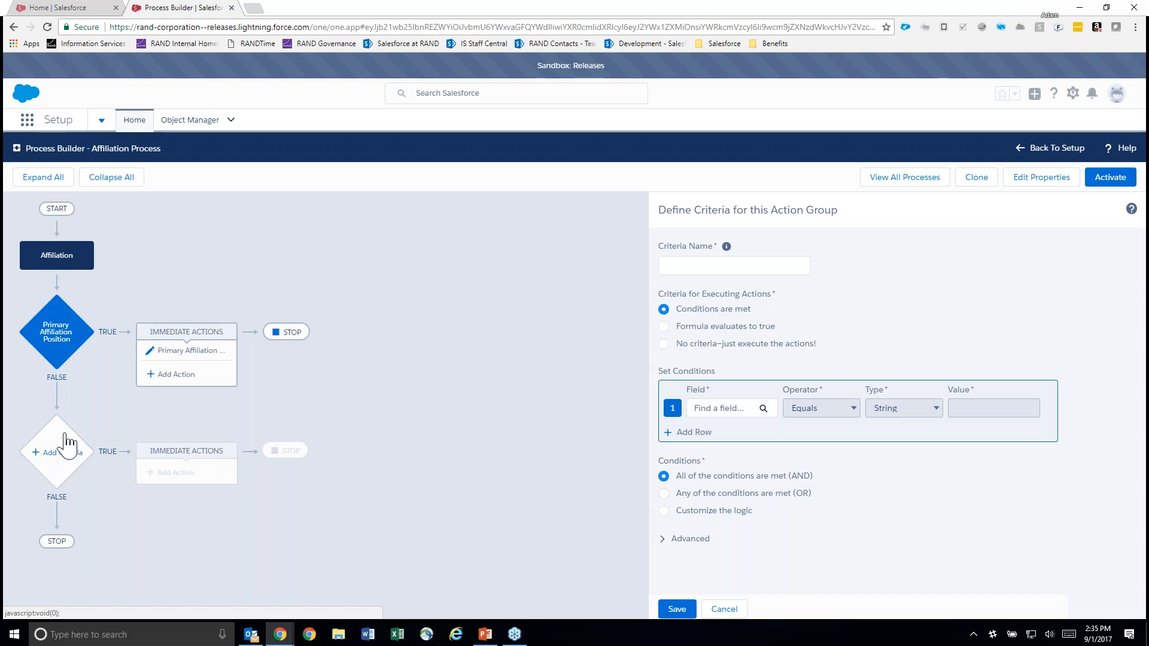
pyautogui.click(741, 328)
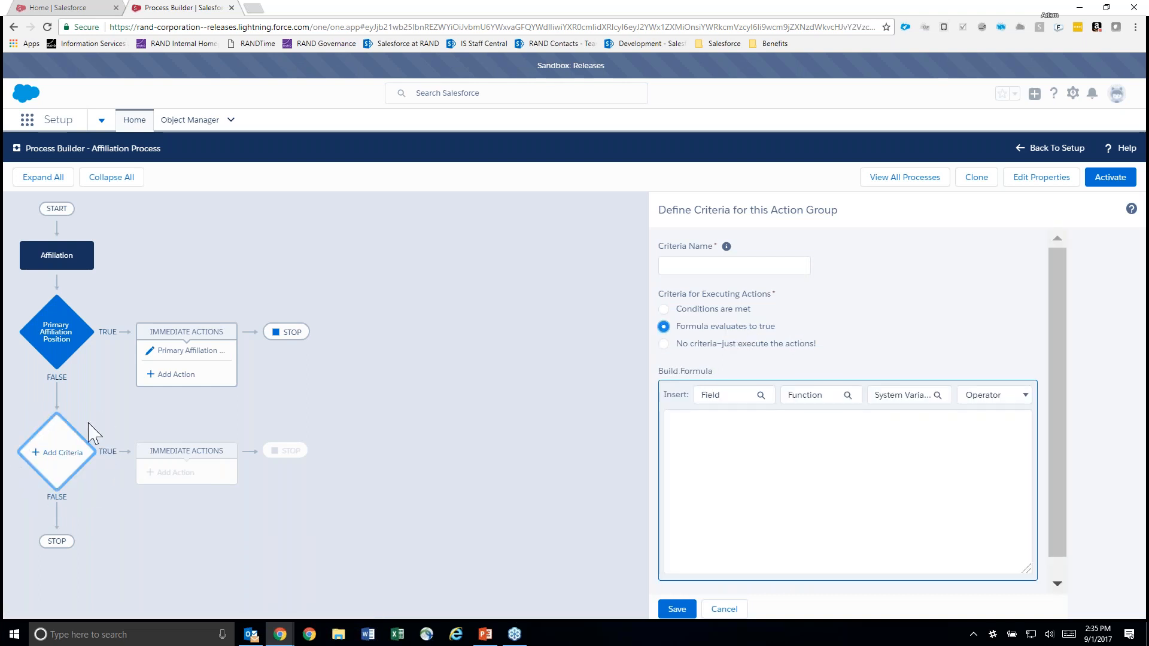
pyautogui.click(680, 267)
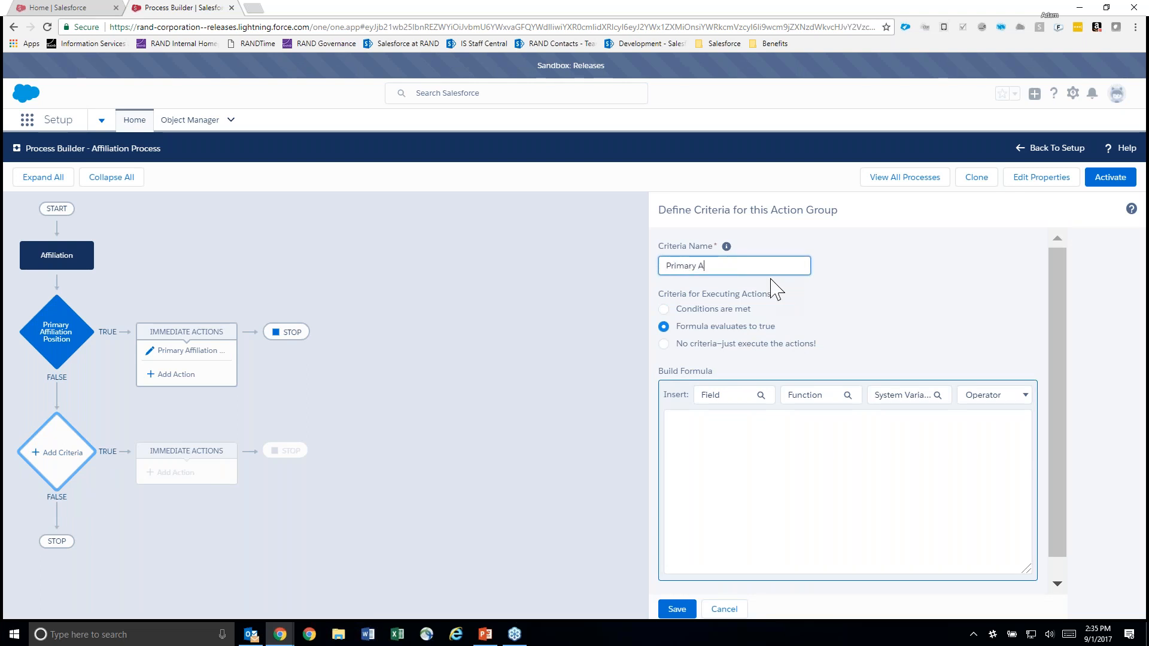
pyautogui.write('Primary Affiliation Status')
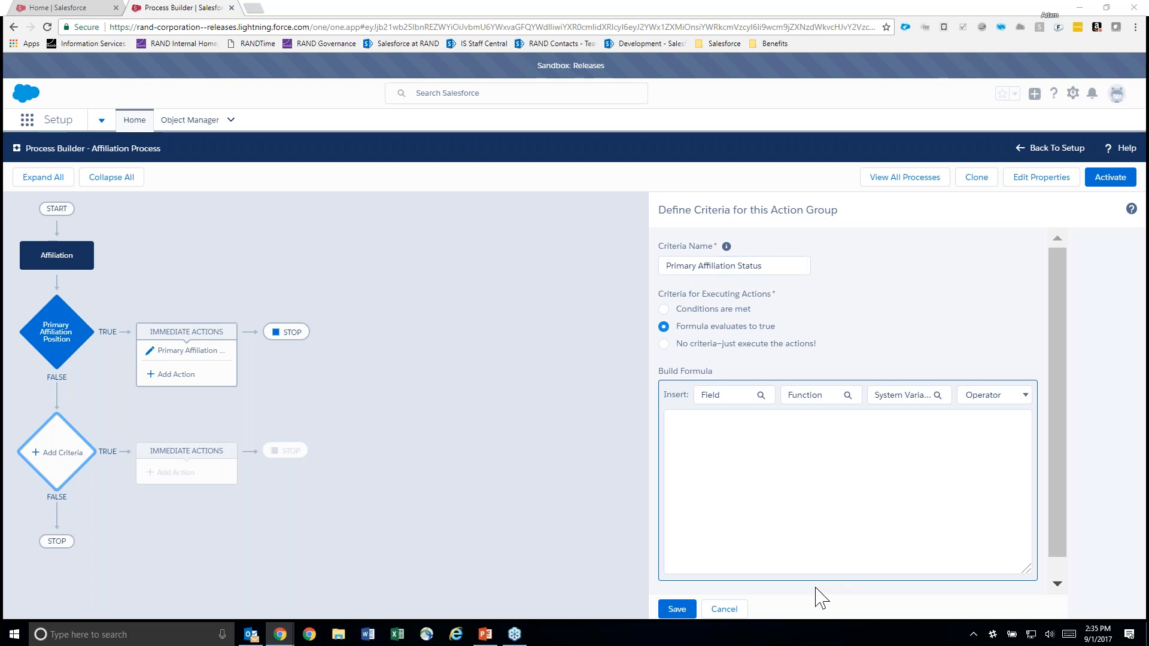
# Enter the formula testing new affiliations or changed Status or Primary, requiring Organization, Contact, Status and Primary, and save the criteria.
pyautogui.click(713, 478)
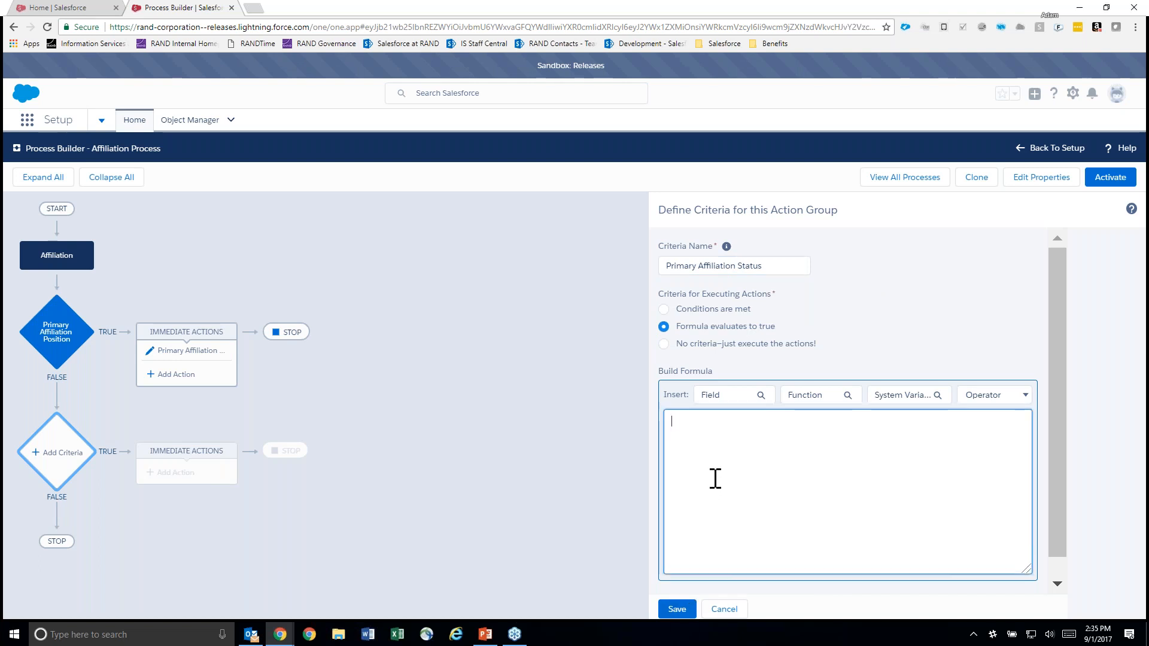
pyautogui.write('(ISNEW() && Not(ISNULL([npe5__Affiliation__c].npe5__Organization__c)) && Not(ISNULL([npe5__Affiliation__c].npe5__Contact__c )) && Not(ISNULL(TEXT([npe5__Affiliation__c].npe5__Status__c ))) && [npe5__Affiliation__c].npe5__Primary__c ) || (ISchanged([npe5__Affiliation__c].npe5__Status__c ) && Not(ISNULL([npe5__Affiliation__c].npe5__Organization__c)) && Not(ISNULL([npe5__Affiliation__c].npe5__Contact__c )) && Not(ISNULL(TEXT([npe5__Affiliation__c].npe5__Status__c ))) && [npe5__Affiliation__c].npe5__Primary__c ) || (ISchanged([npe5__Affiliation__c].npe5__Primary__c ) && Not(ISNULL([npe5__Affiliation__c].npe5__Organization__c)) && Not(ISNULL([npe5__Affiliation__c].npe5__Contact__c )) && Not(ISNULL(TEXT([npe5__Affiliation__c].npe5__Status__c ))) && [npe5__Affiliation__c].npe5__Primary__c )')
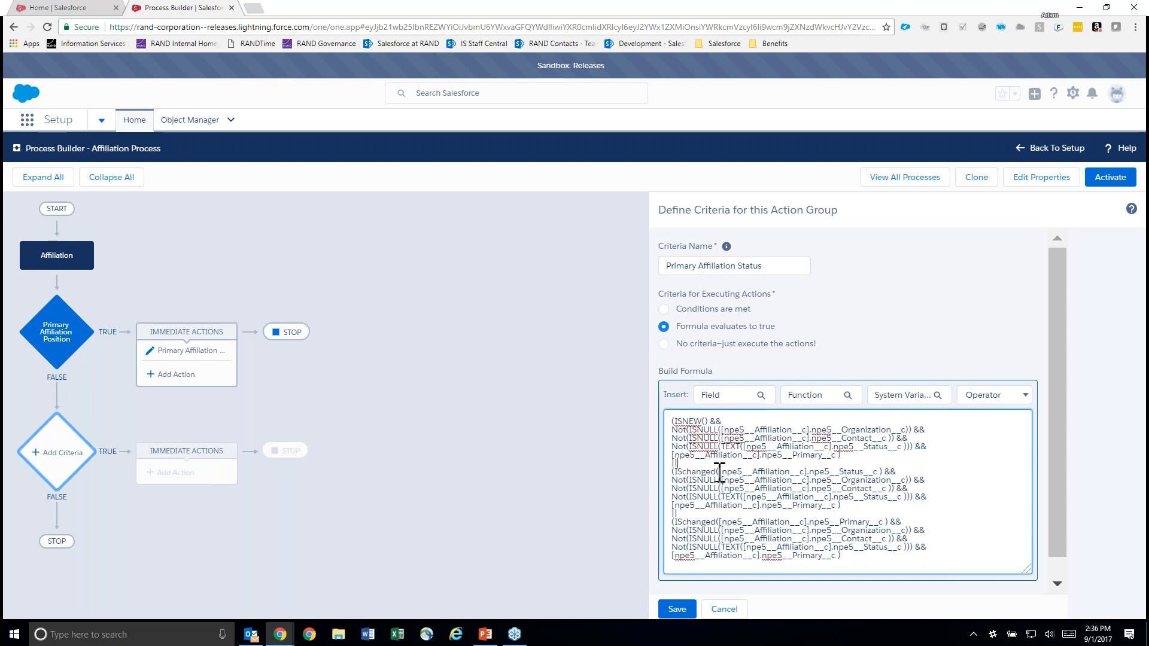
pyautogui.click(831, 481)
pyautogui.click(811, 497)
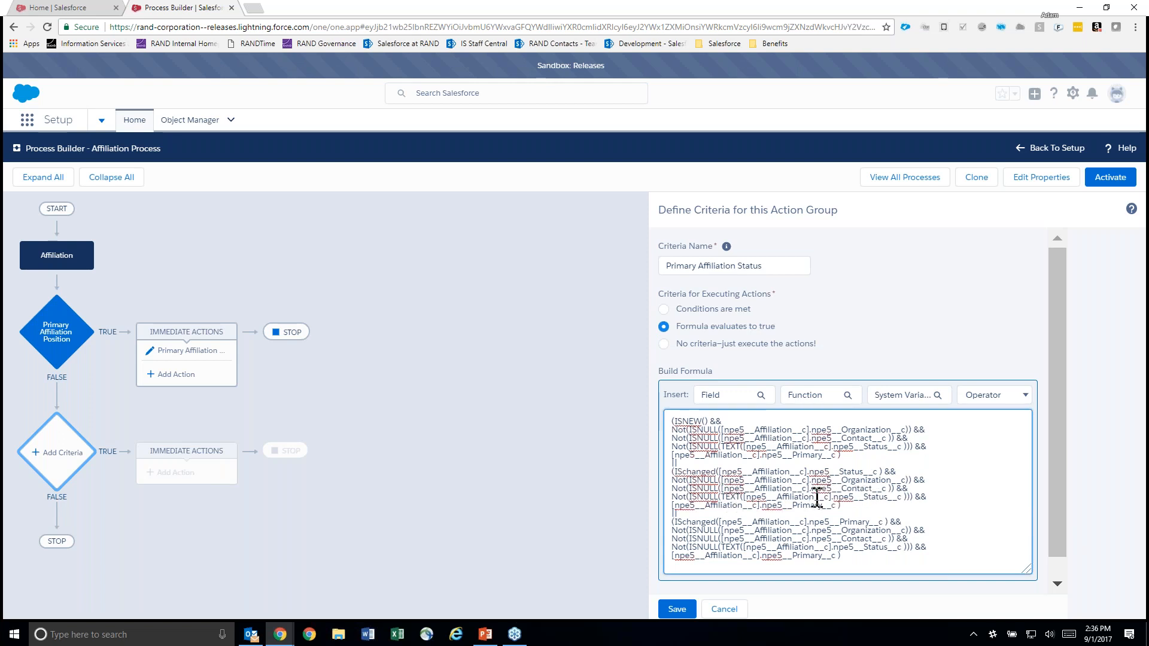
pyautogui.click(862, 521)
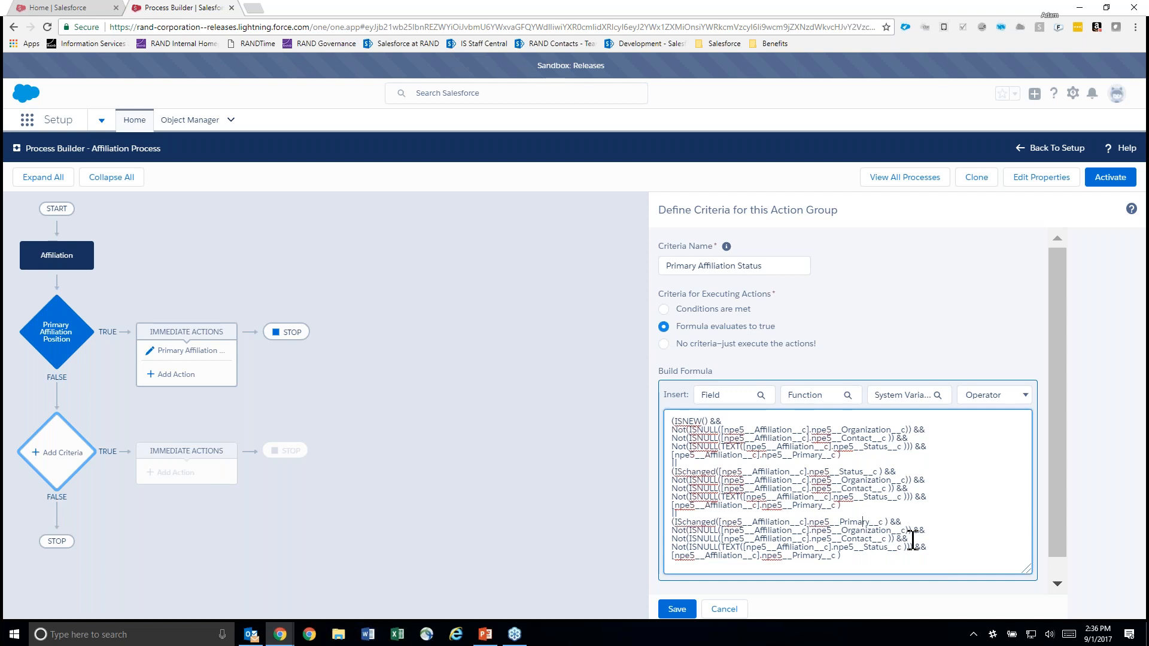
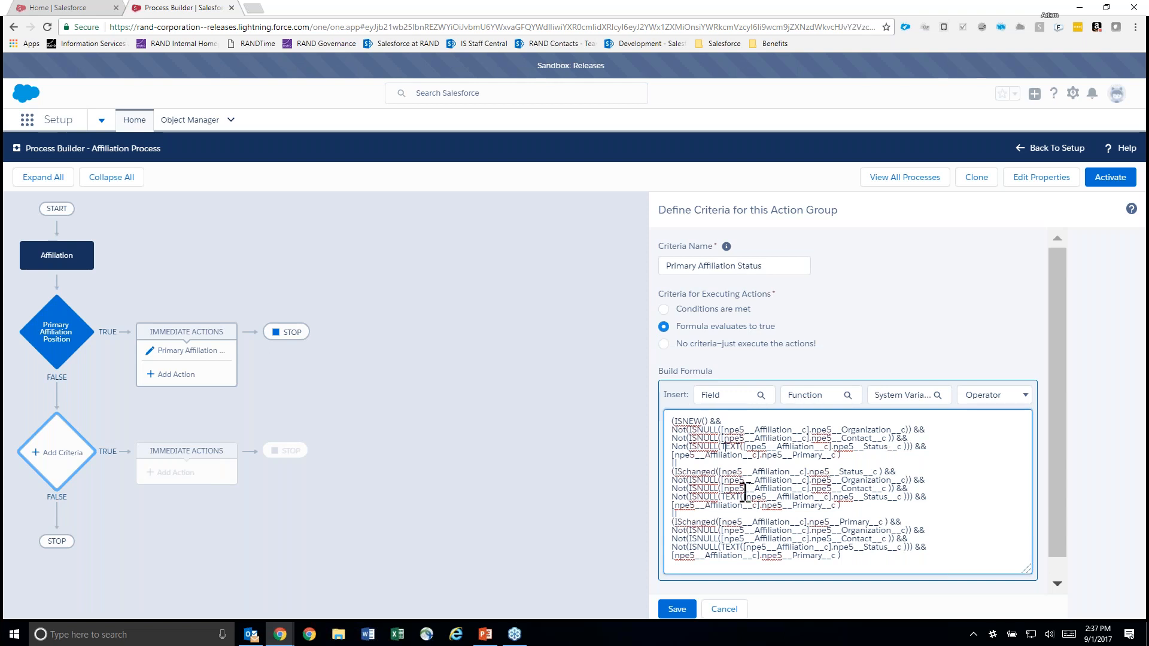
pyautogui.click(677, 609)
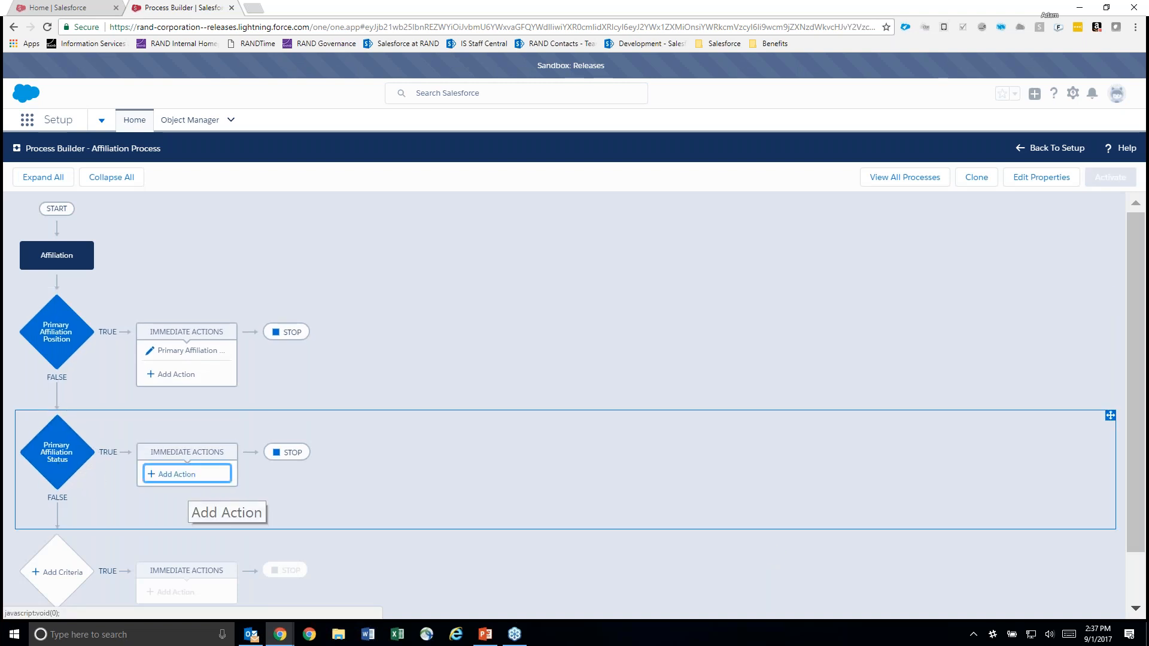
# Add an Update Records immediate action named Primary Affiliation Status Contact to the Primary Affiliation Status criteria.
pyautogui.click(207, 477)
pyautogui.click(769, 267)
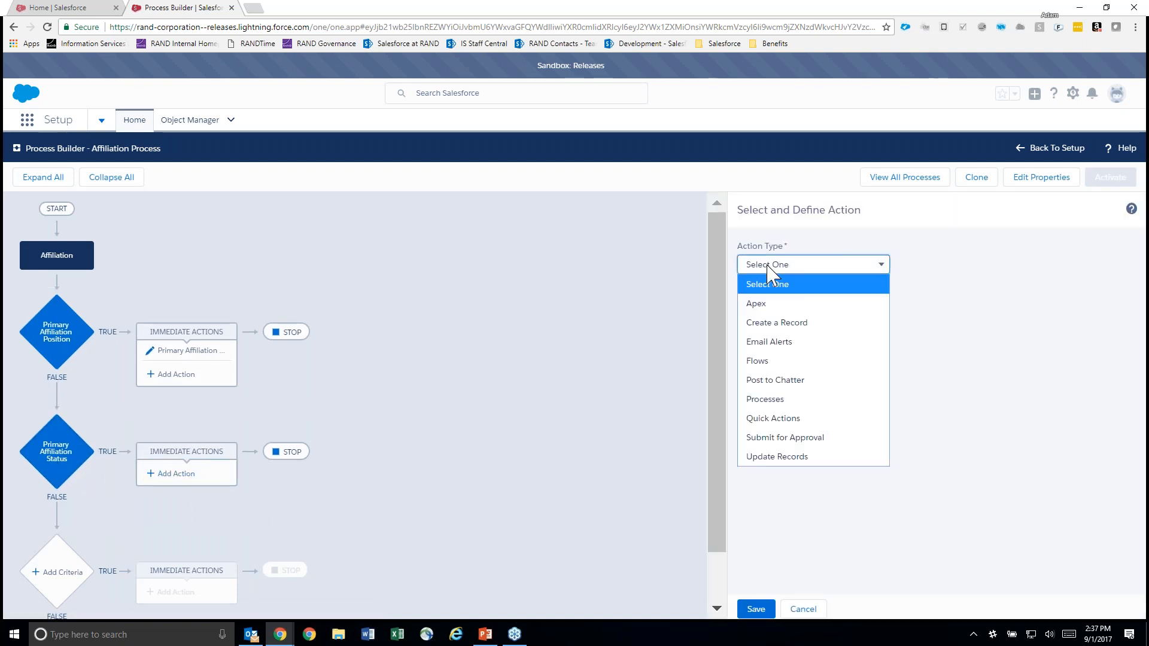
pyautogui.click(832, 457)
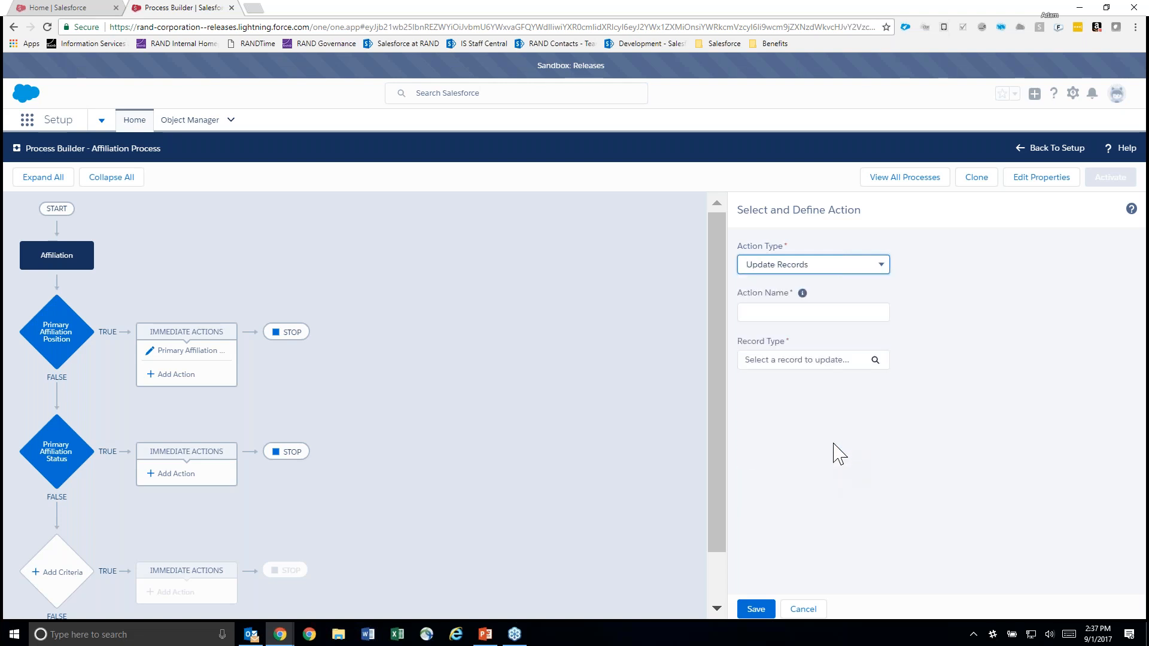
pyautogui.click(788, 311)
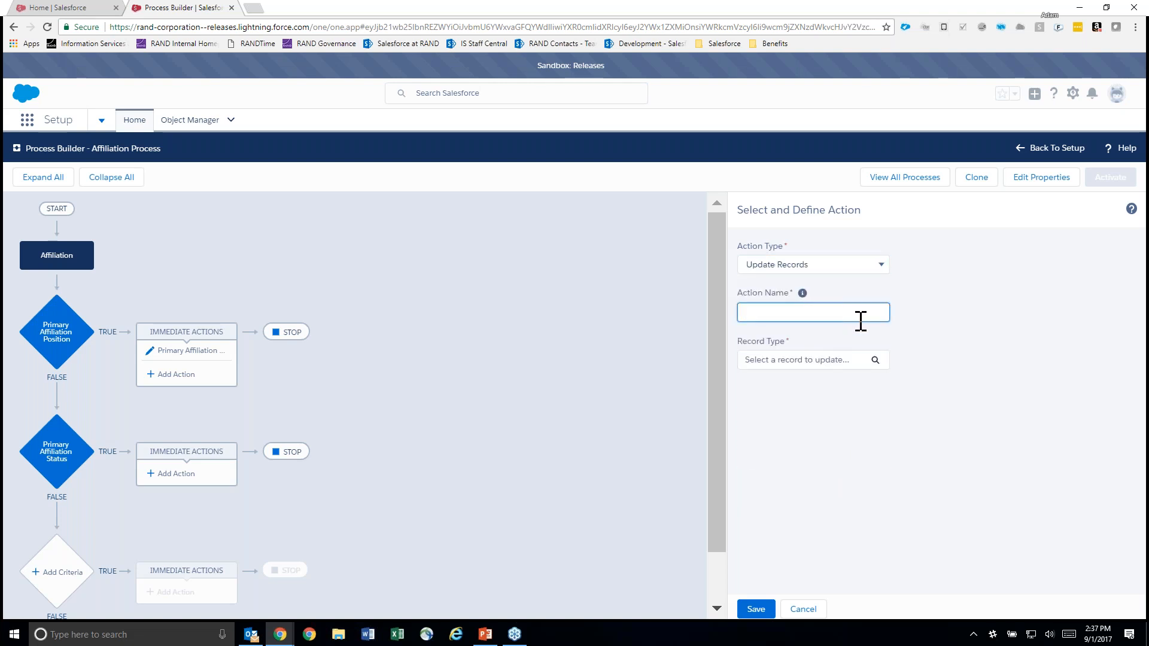
pyautogui.write('Pr')
pyautogui.write('ct')
# Set the status action's record to update to the Contact related to the Affiliation, choosing Contact itself.
pyautogui.click(805, 360)
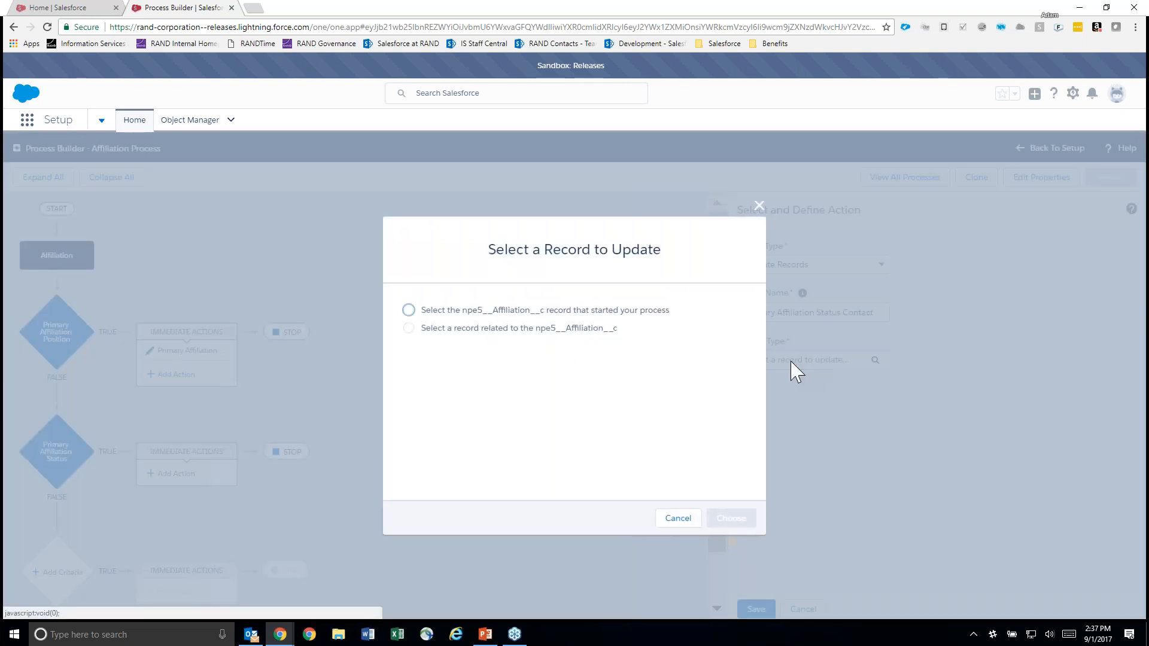
pyautogui.click(443, 333)
pyautogui.write('cont')
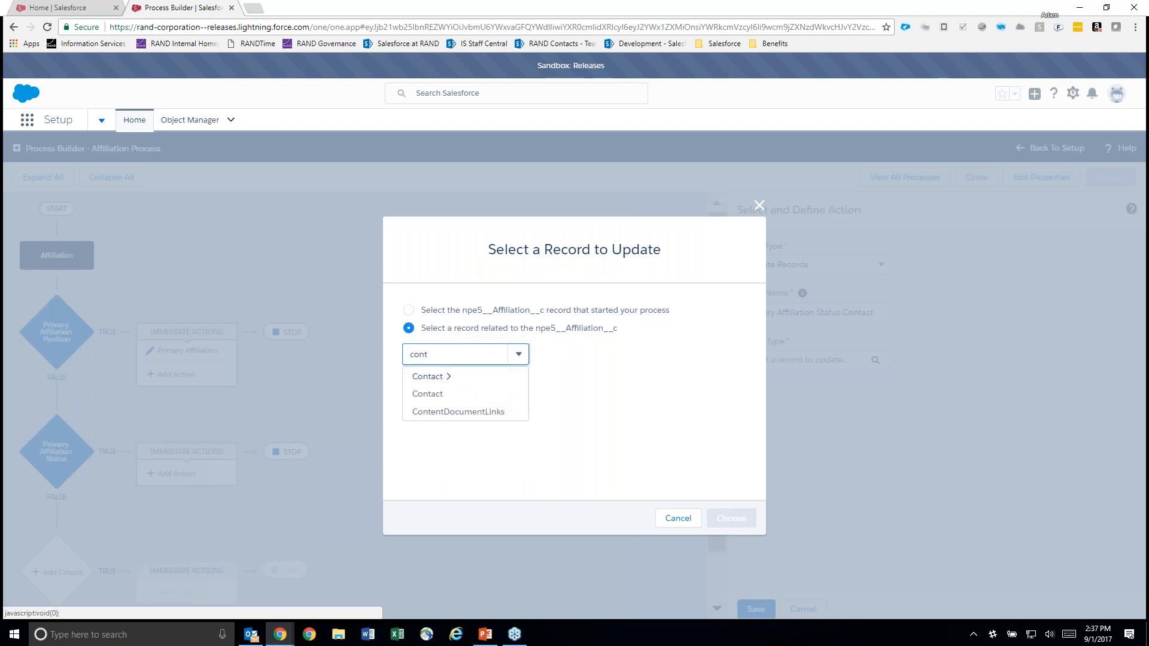
pyautogui.click(427, 394)
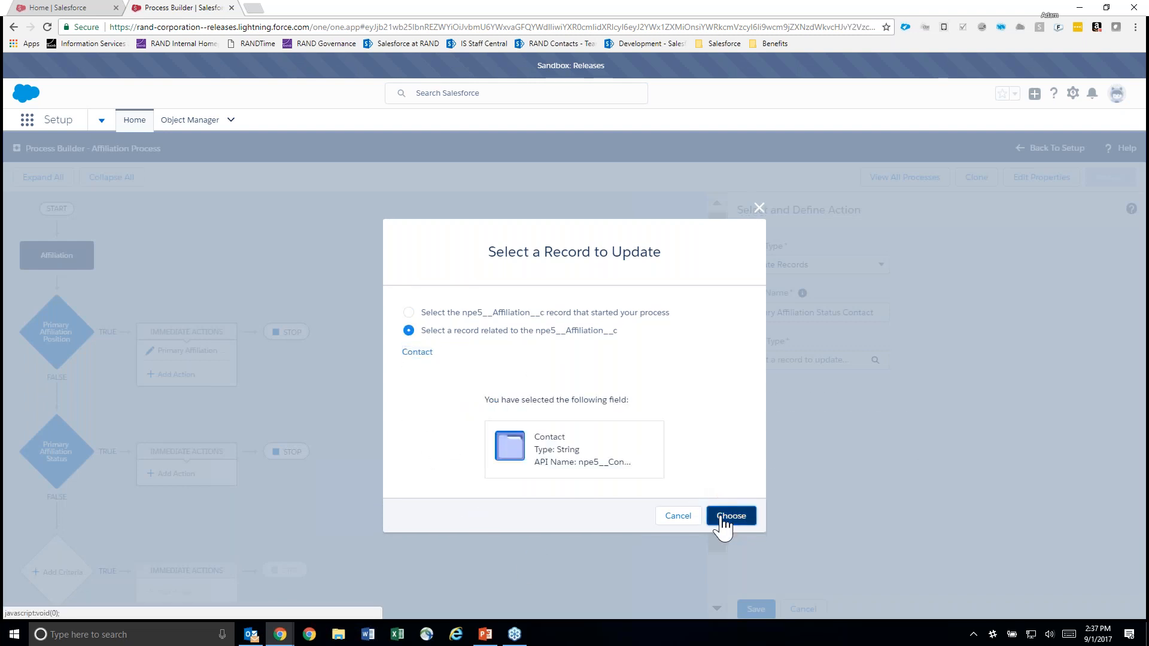
pyautogui.click(722, 520)
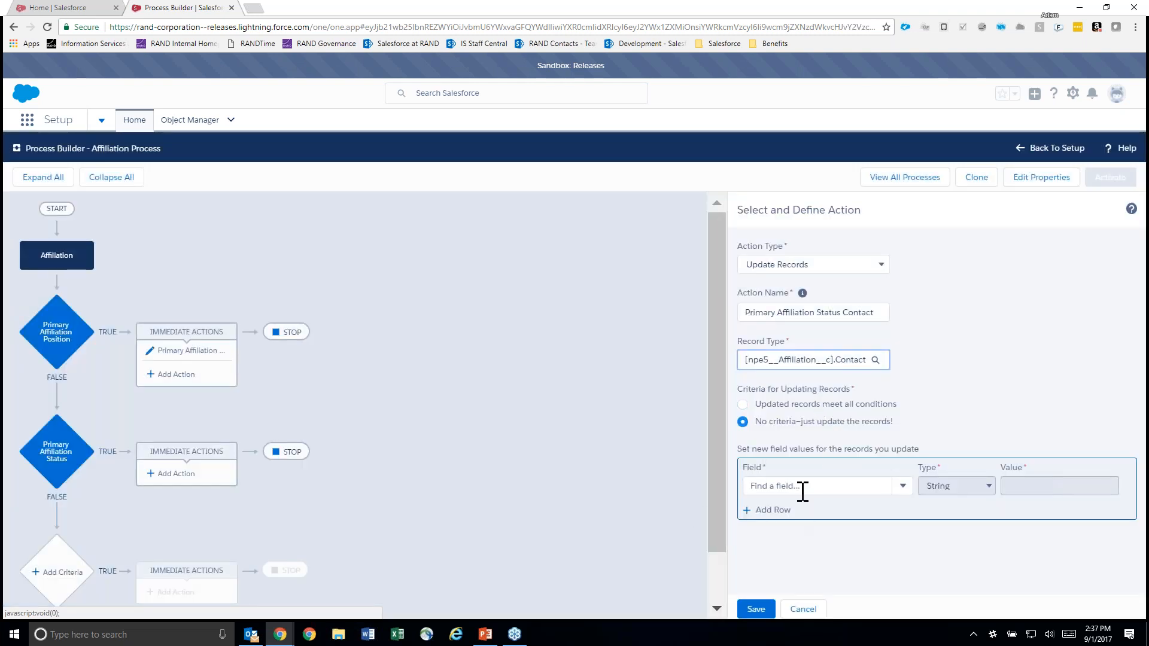
# Choose Primary Affiliation Status as the Contact field that the action updates.
pyautogui.click(826, 487)
pyautogui.write('stat')
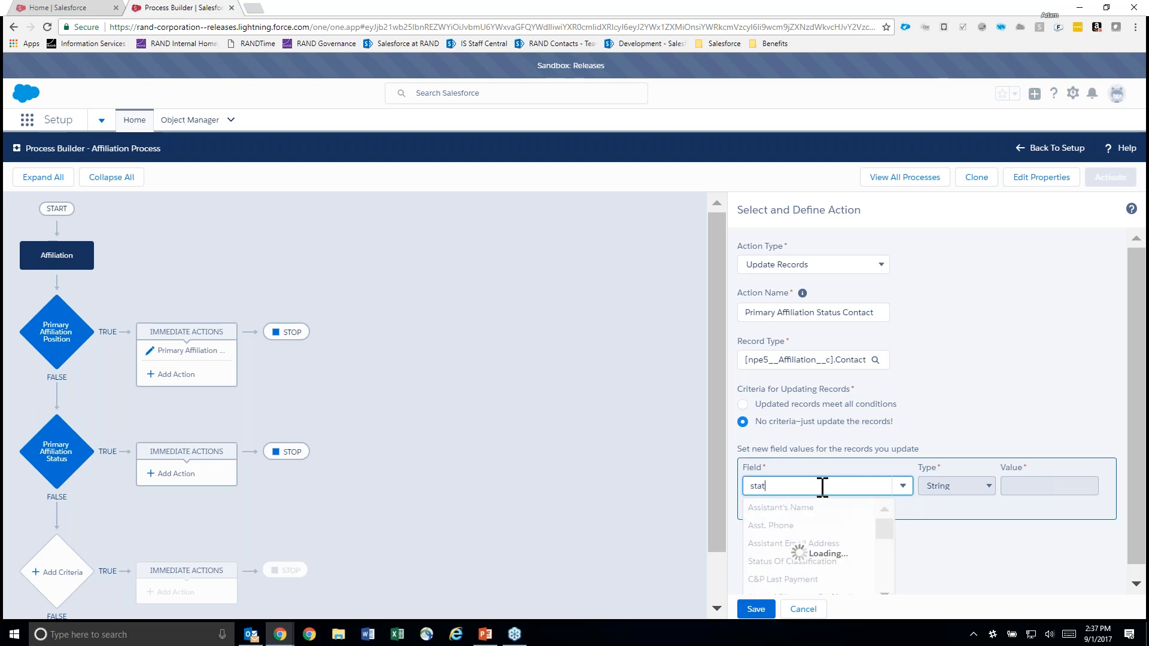
pyautogui.scroll(-1, 851, 534)
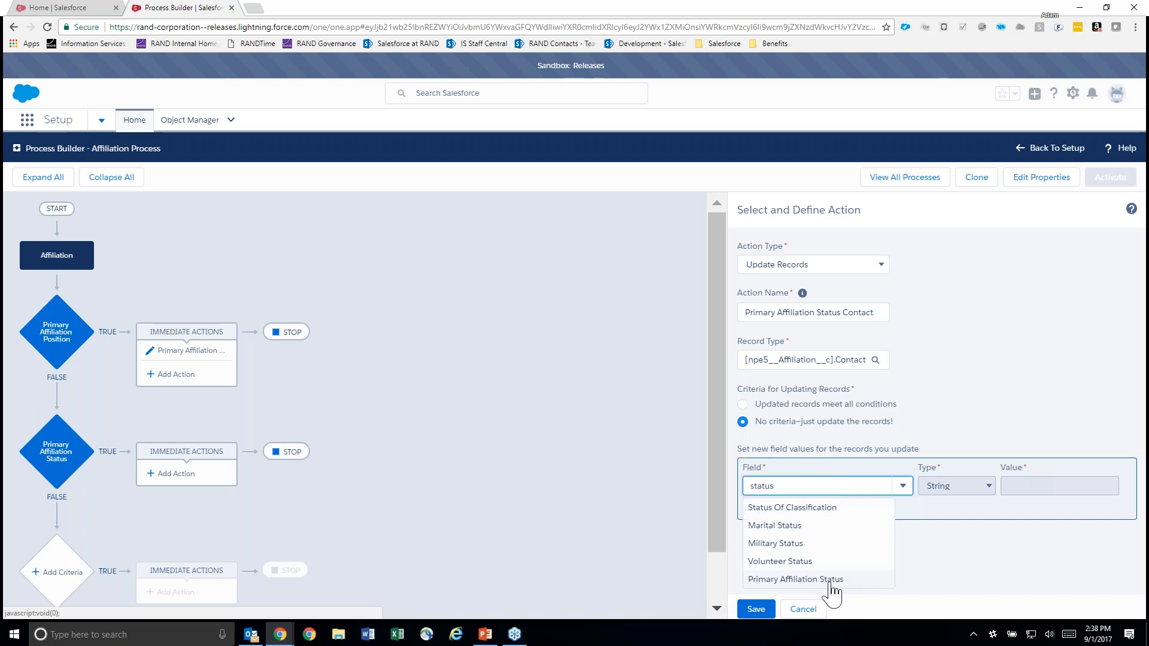
pyautogui.click(831, 579)
pyautogui.click(964, 492)
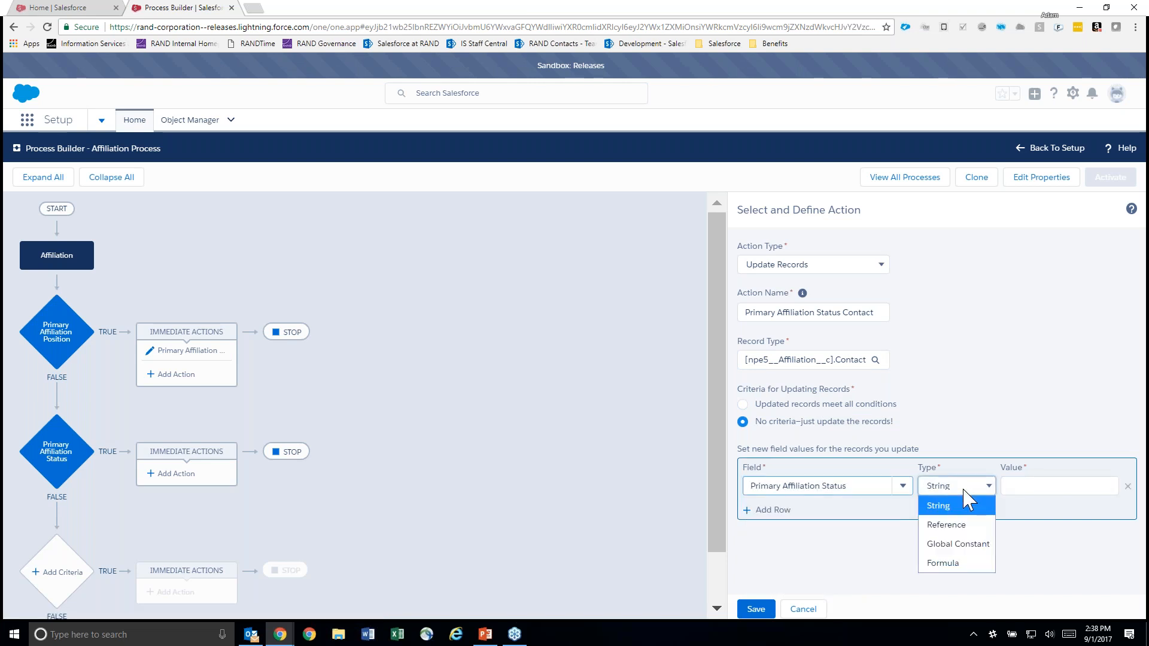
pyautogui.click(961, 524)
pyautogui.click(1028, 488)
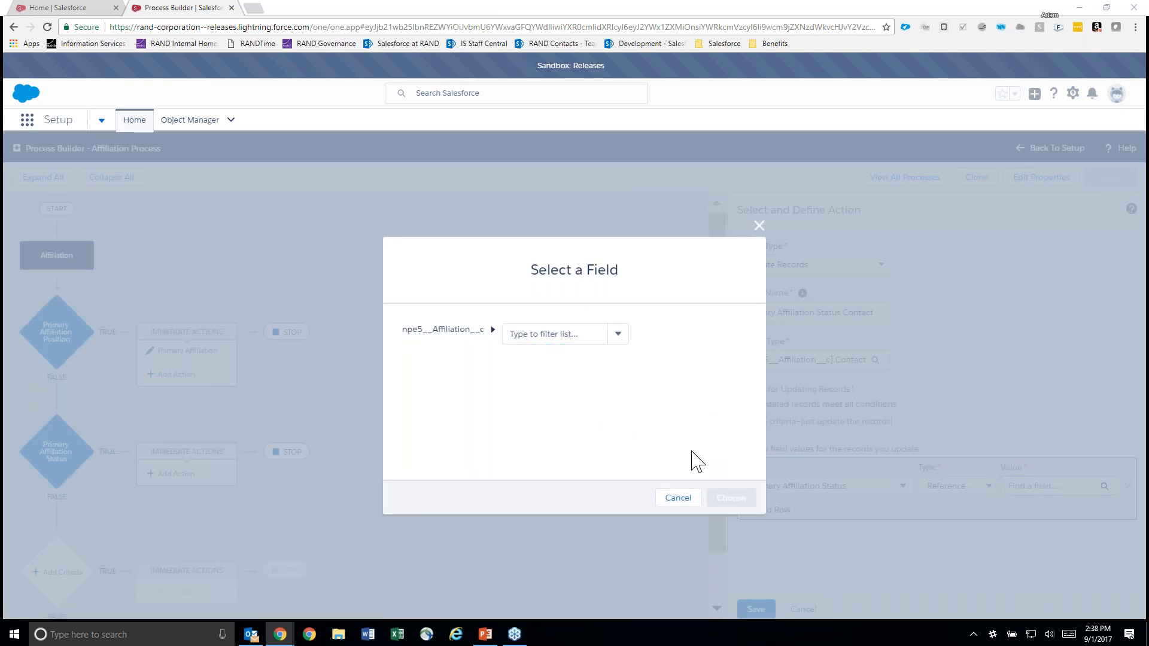
pyautogui.click(678, 503)
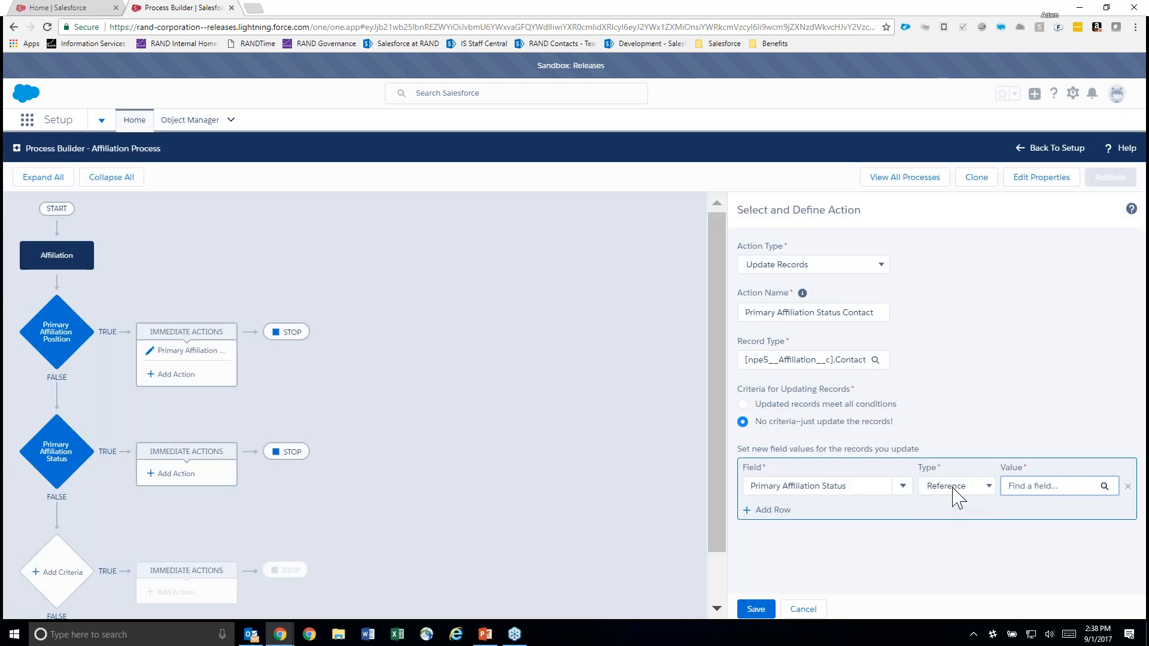
# Set the type of the new Primary Affiliation Status value to Formula and open its formula editor.
pyautogui.click(952, 489)
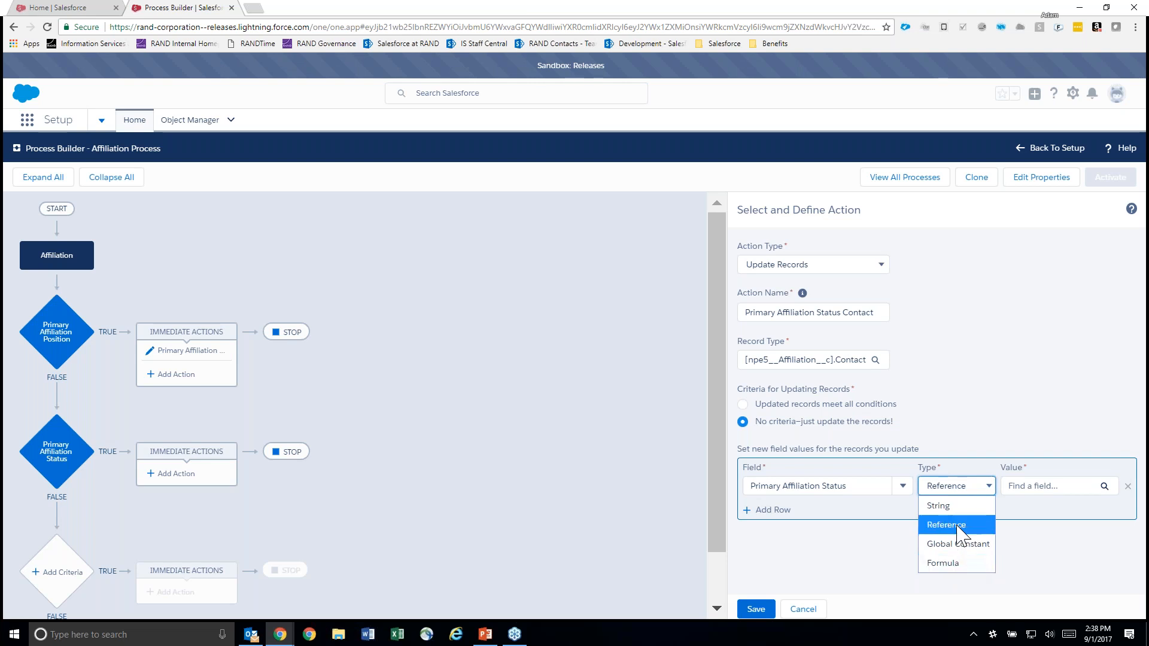
pyautogui.click(966, 565)
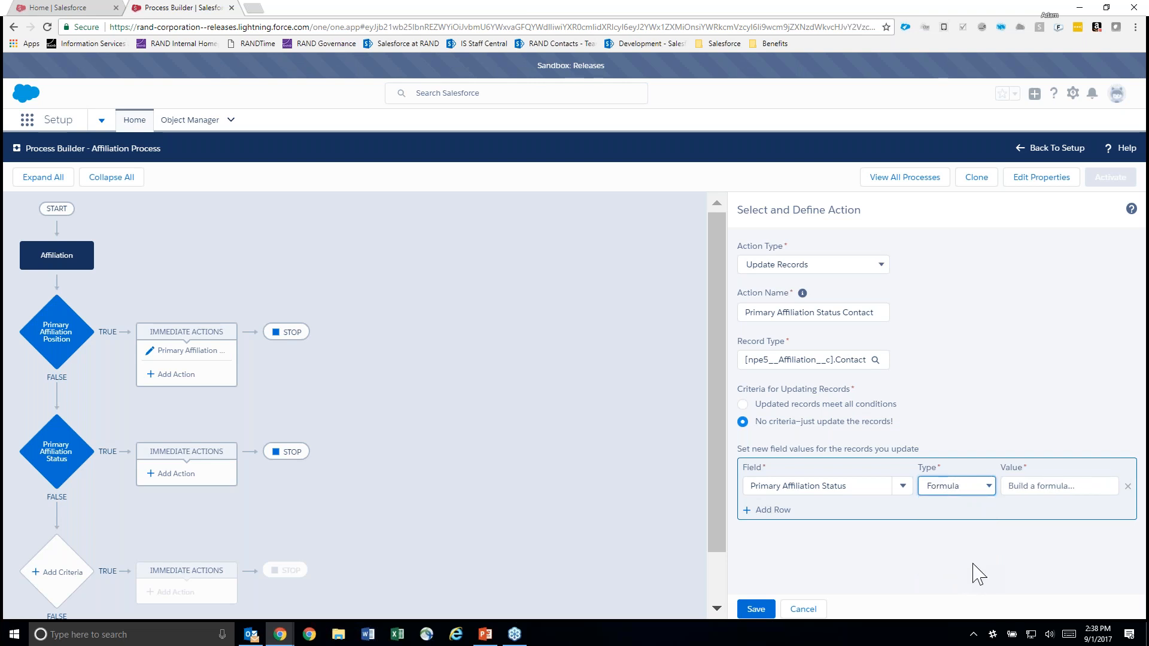
pyautogui.click(1024, 489)
pyautogui.click(818, 550)
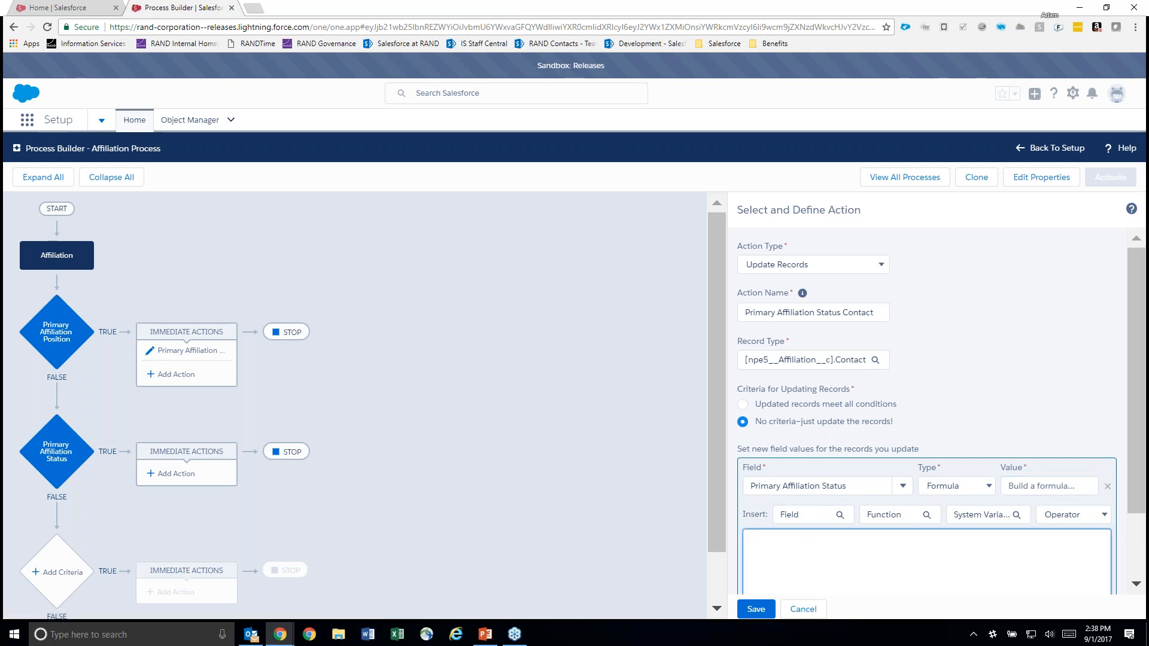
# Insert the TEXT function from all function categories into the value formula and remove its placeholder argument.
pyautogui.click(898, 517)
pyautogui.click(434, 334)
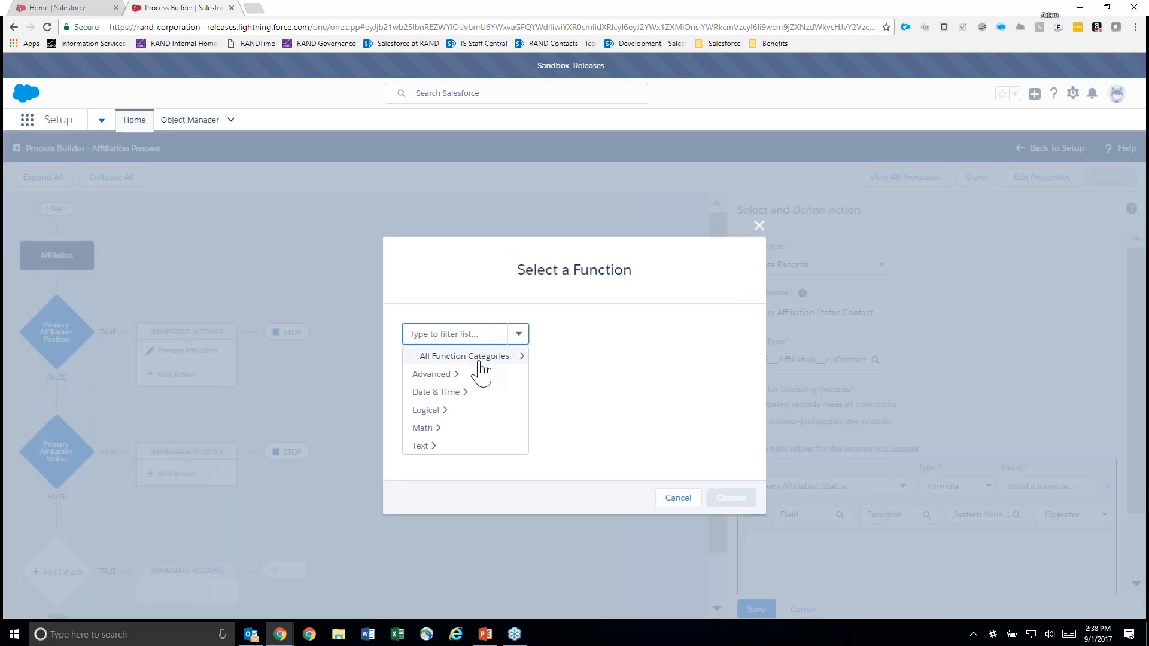
pyautogui.click(512, 389)
pyautogui.write('tex')
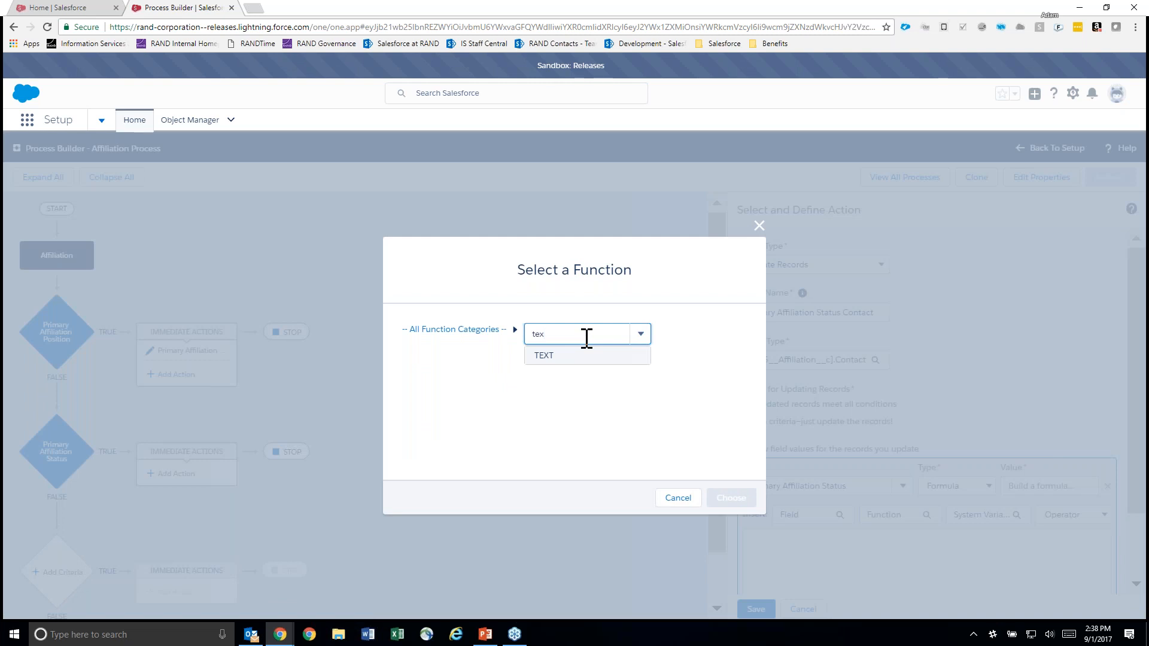
pyautogui.click(544, 357)
pyautogui.click(732, 497)
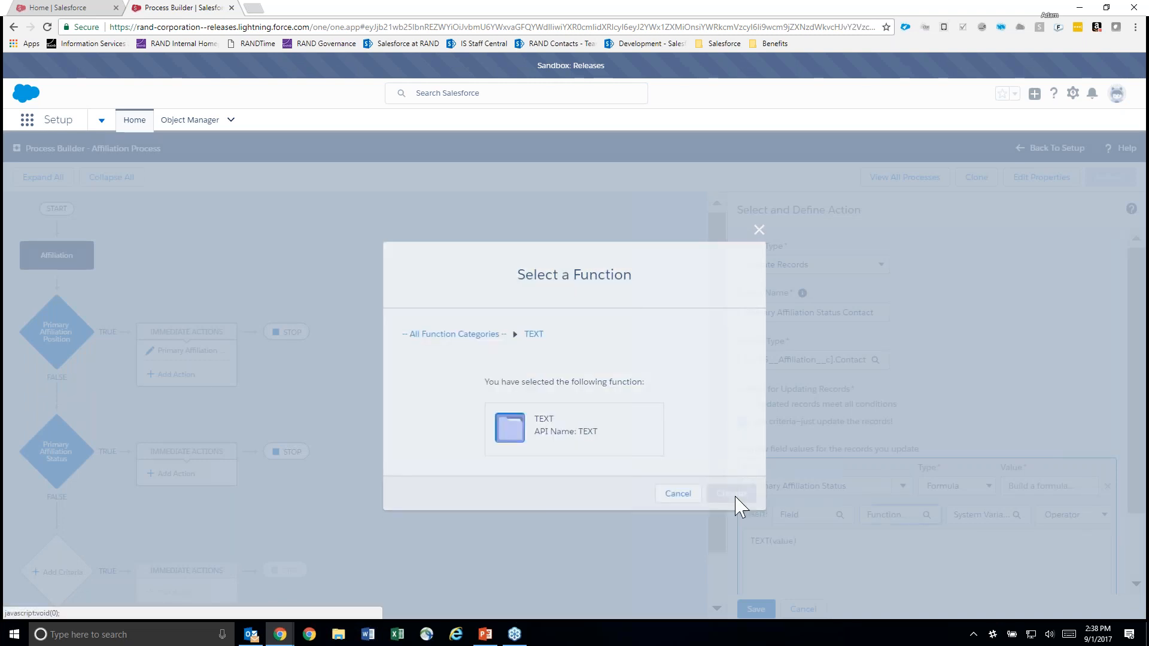
pyautogui.moveTo(773, 541); pyautogui.dragTo(793, 542)
pyautogui.press('BackSpace')
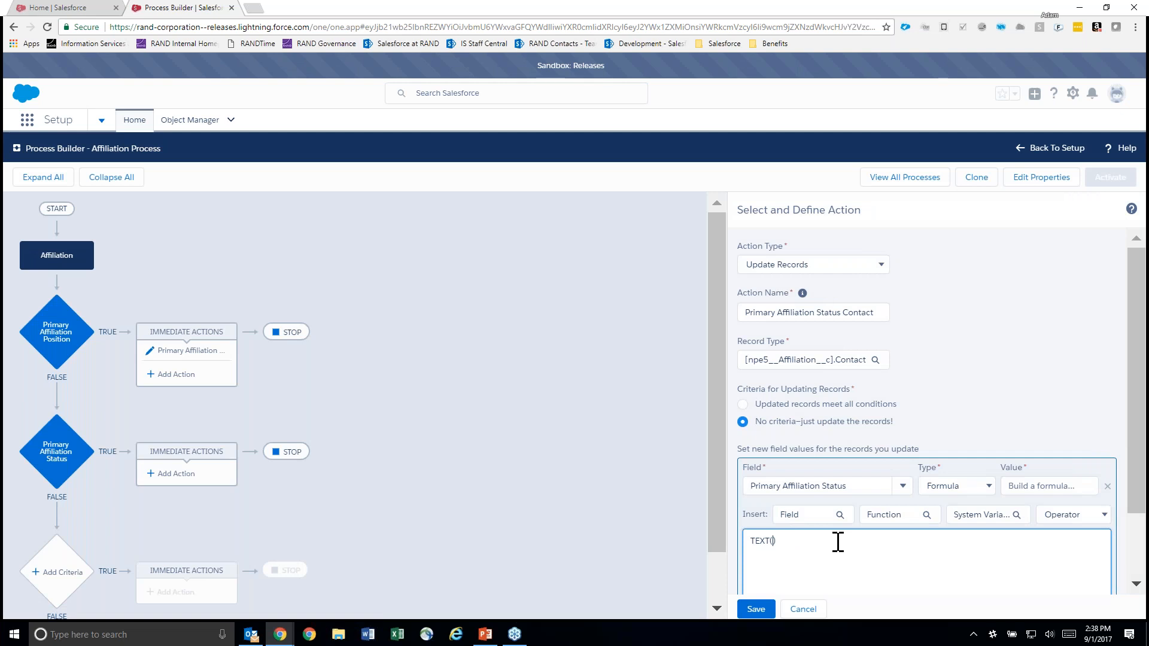
# Insert the Affiliation's Status field as the argument of the TEXT function.
pyautogui.click(800, 514)
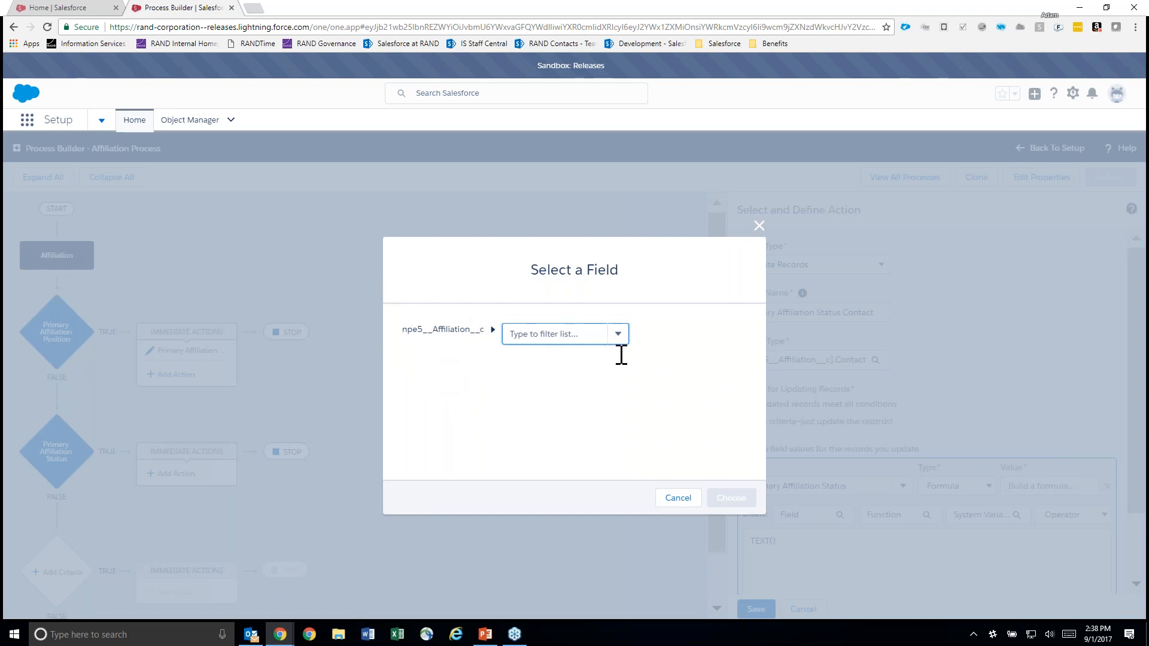
pyautogui.click(618, 334)
pyautogui.write('pos')
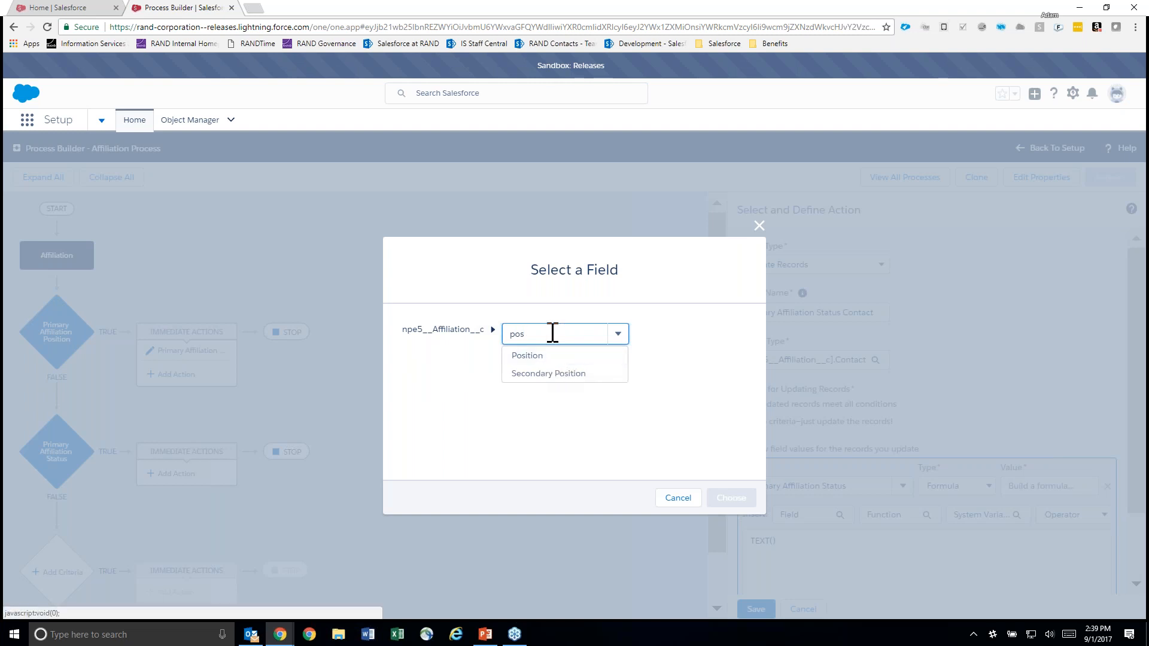
pyautogui.write('sta')
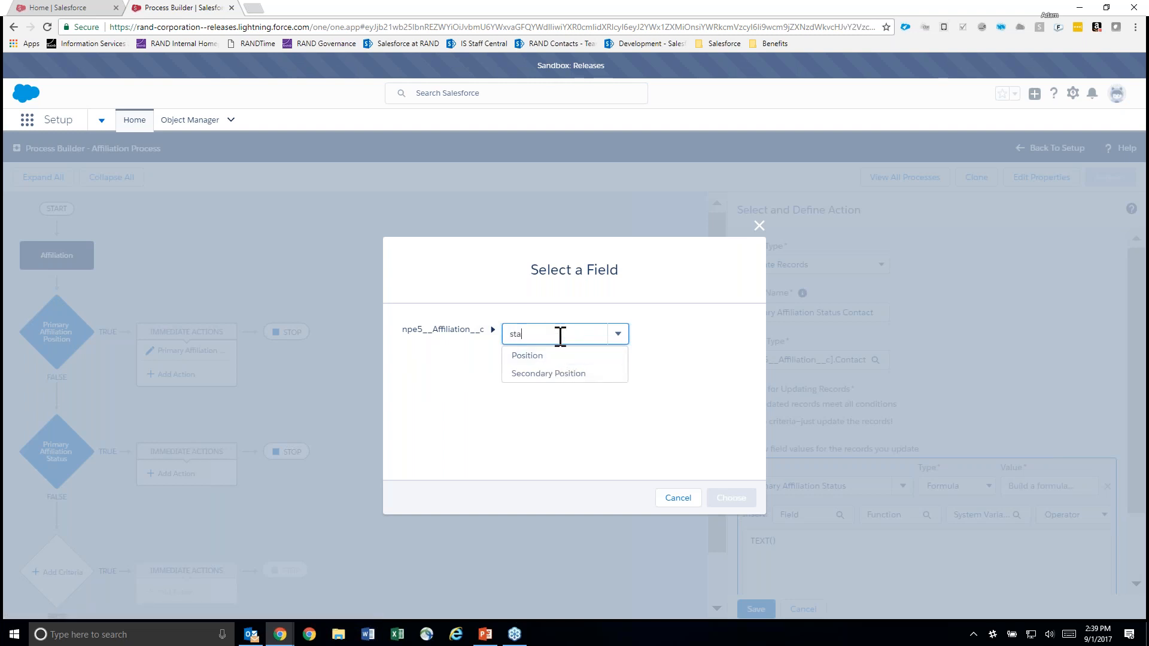
pyautogui.write('t')
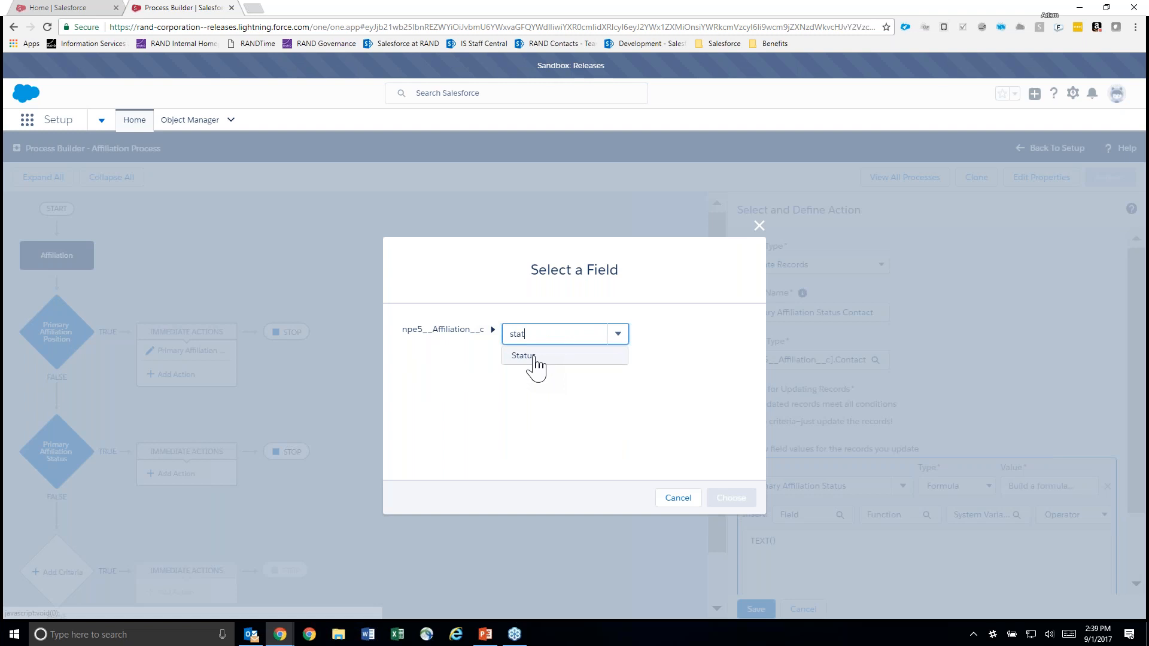
pyautogui.click(534, 357)
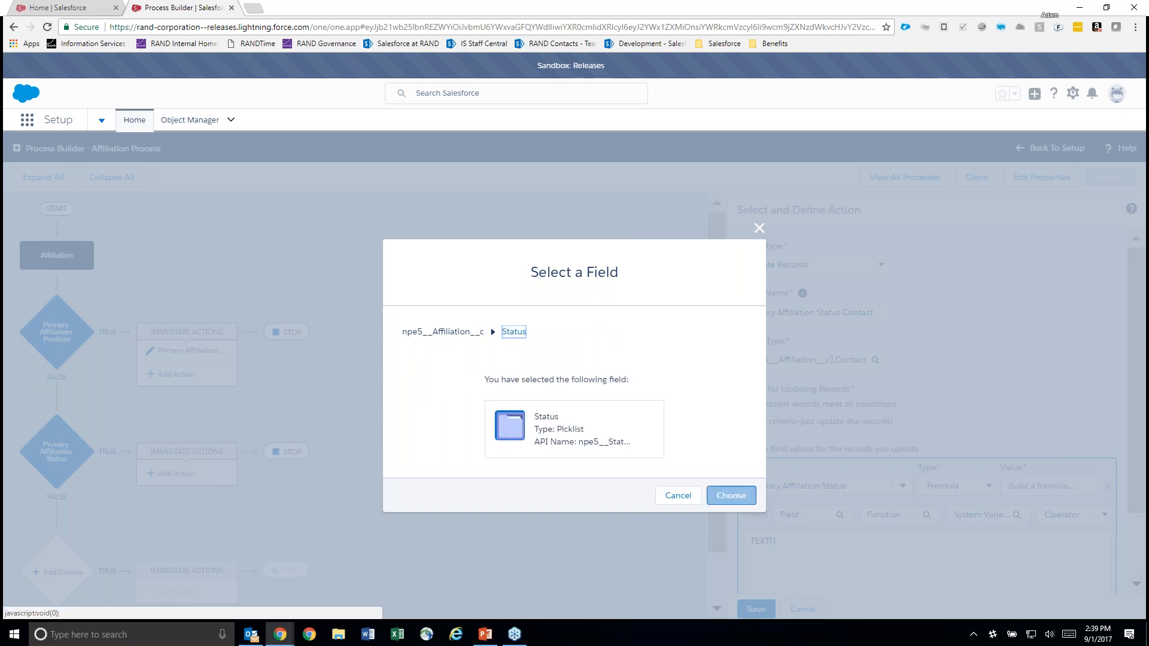
pyautogui.click(727, 496)
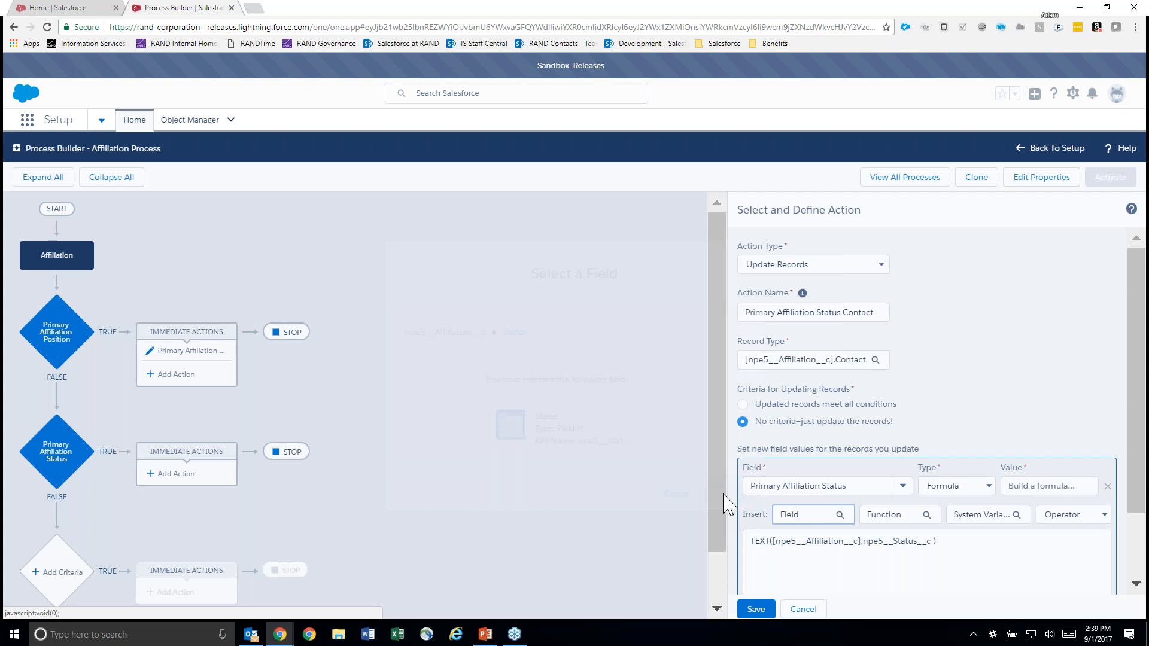
# Apply the TEXT formula as the Primary Affiliation Status value and save the Primary Affiliation Status Contact action.
pyautogui.click(756, 609)
pyautogui.scroll(-2, 971, 559)
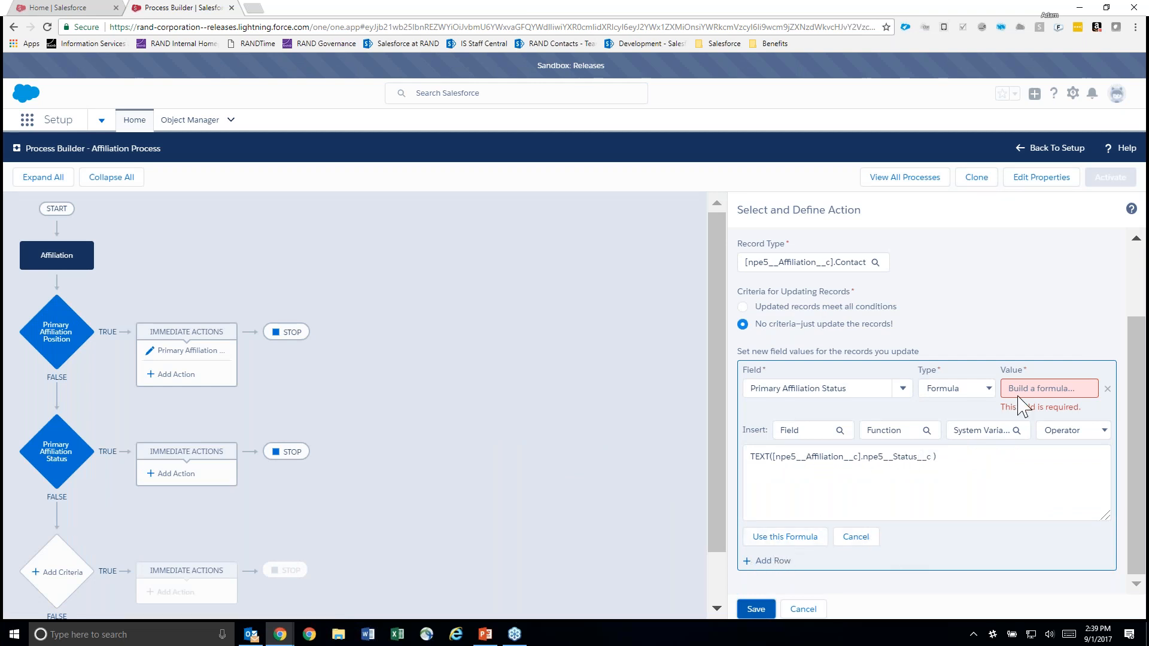
pyautogui.click(784, 537)
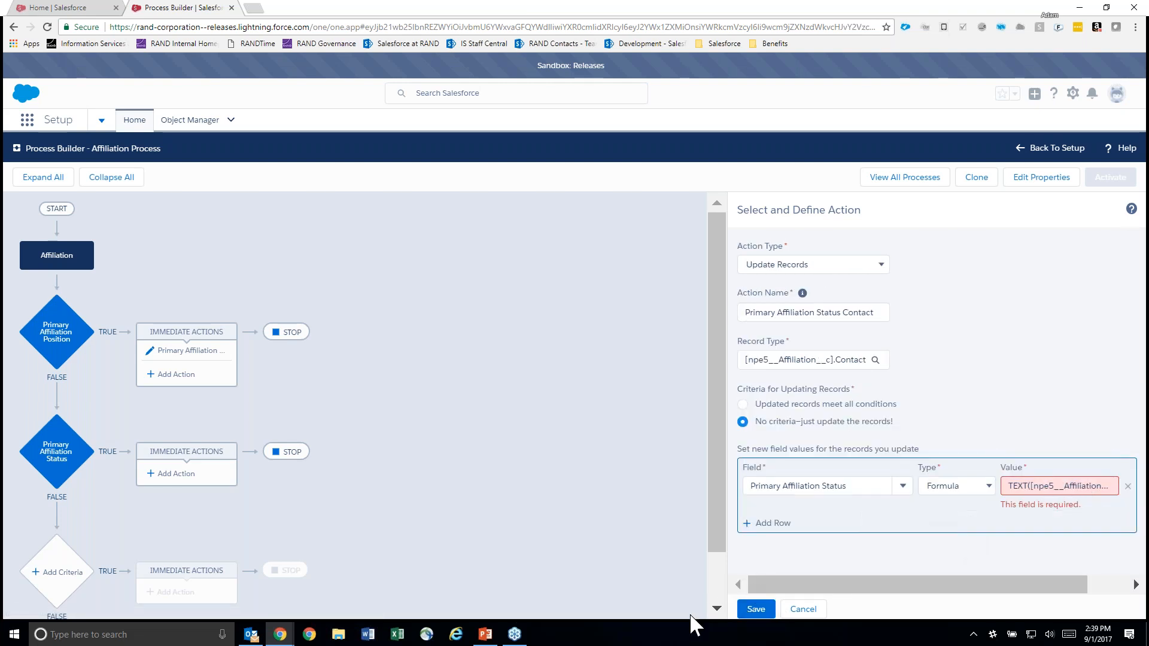
pyautogui.click(752, 610)
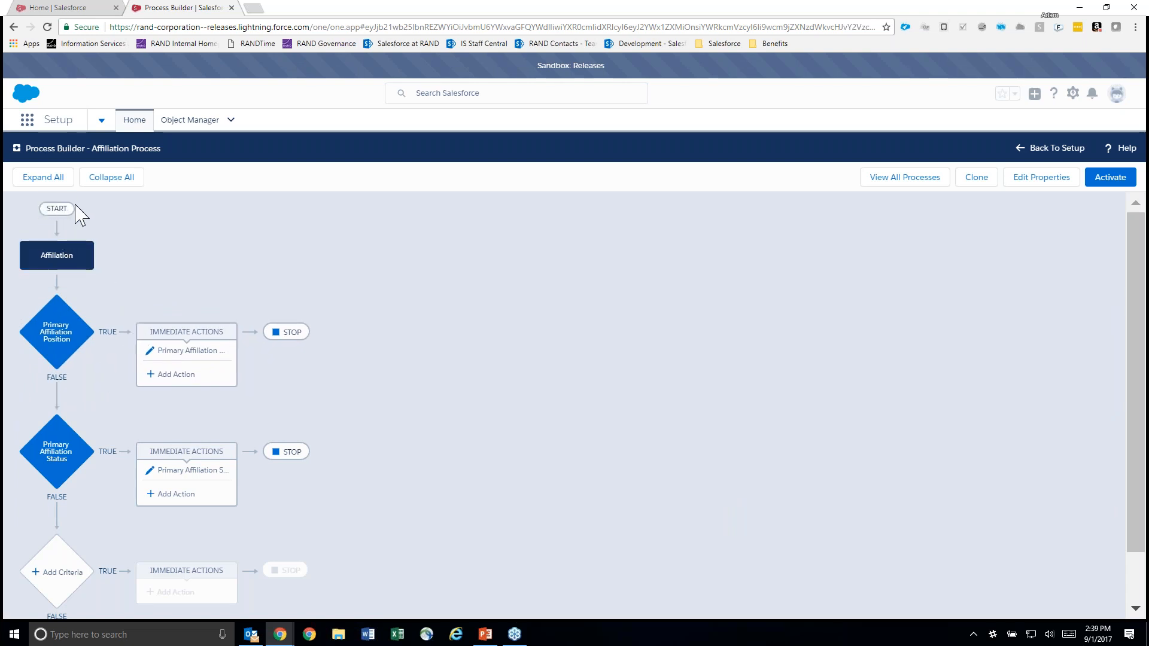
# Review the Affiliation start condition, the Primary Affiliation Position criteria and that criteria's immediate action.
pyautogui.click(43, 258)
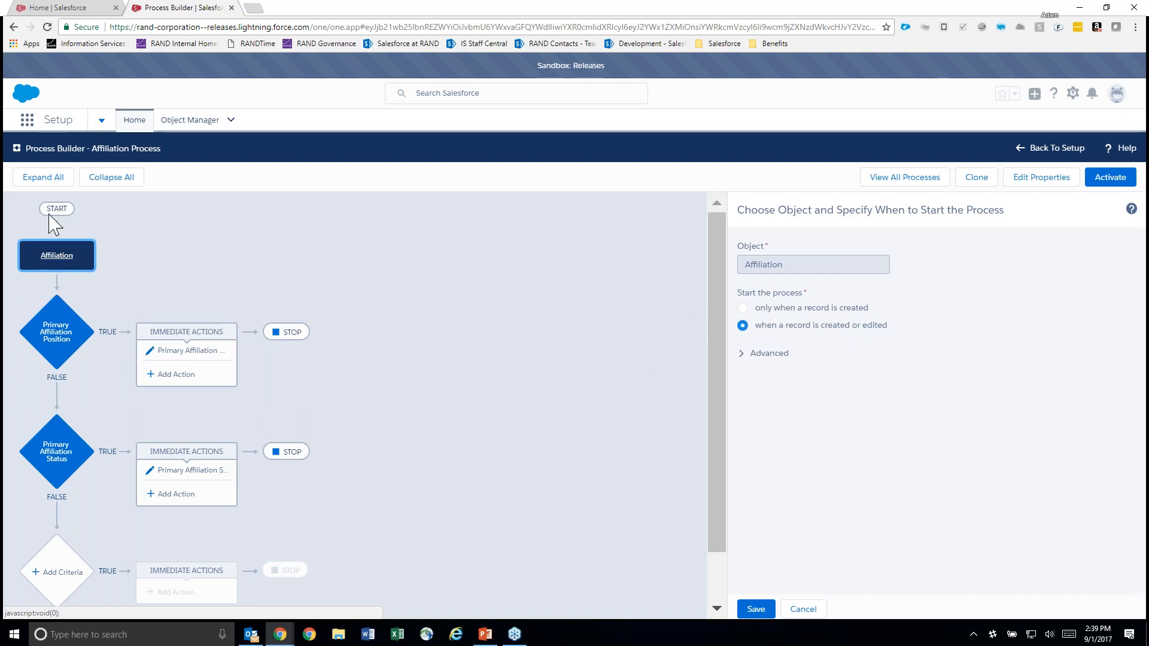
pyautogui.click(65, 326)
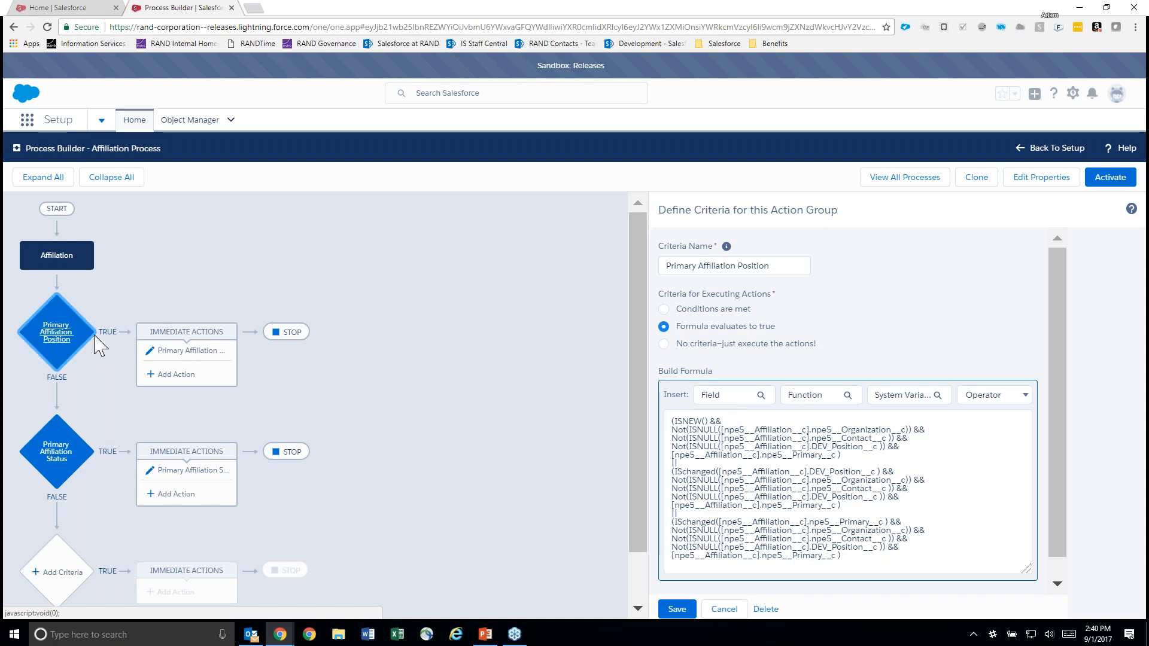
pyautogui.click(183, 354)
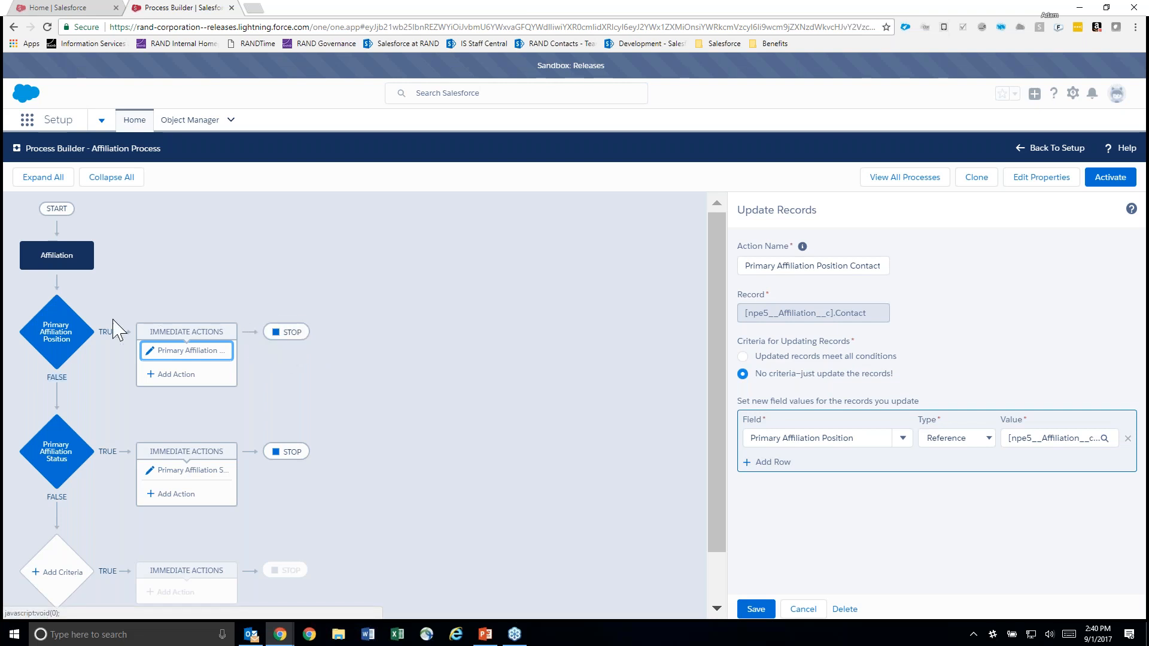
# Set the process to evaluate the next criteria after the Primary Affiliation Position actions and save the setting.
pyautogui.click(298, 334)
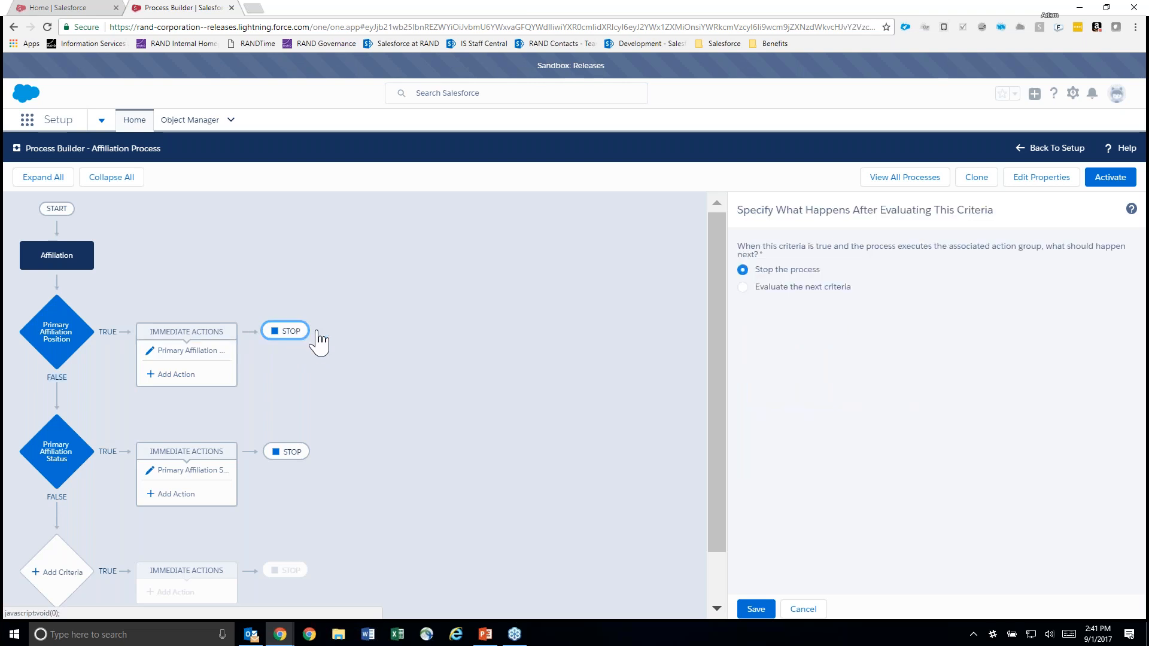
pyautogui.click(743, 287)
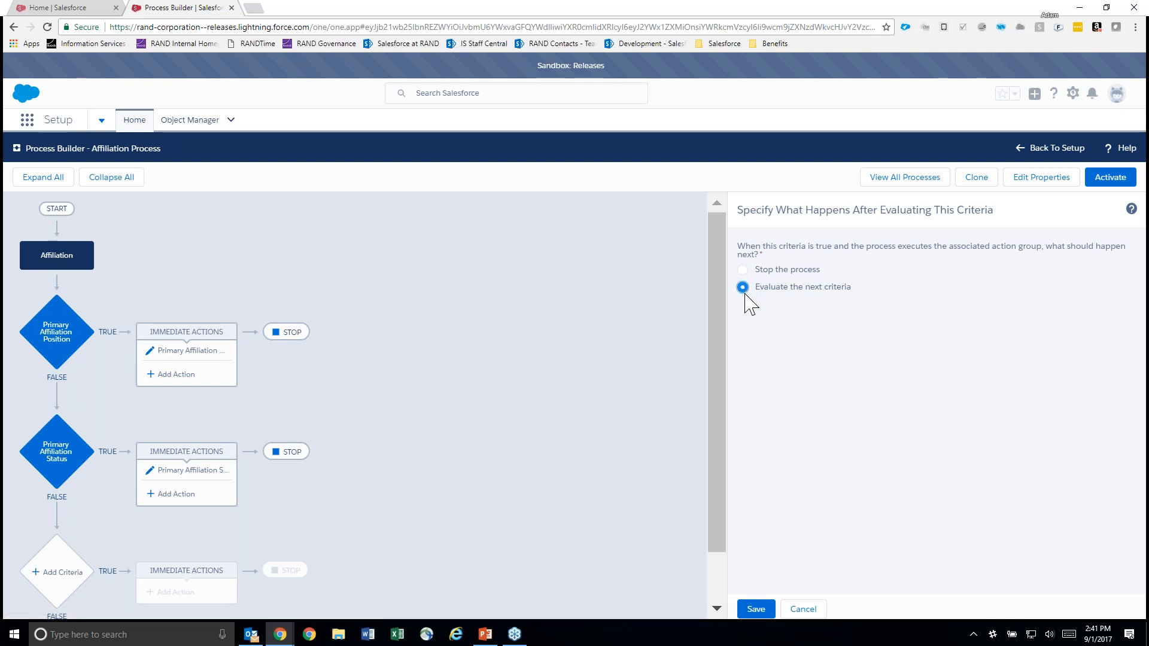
pyautogui.click(759, 609)
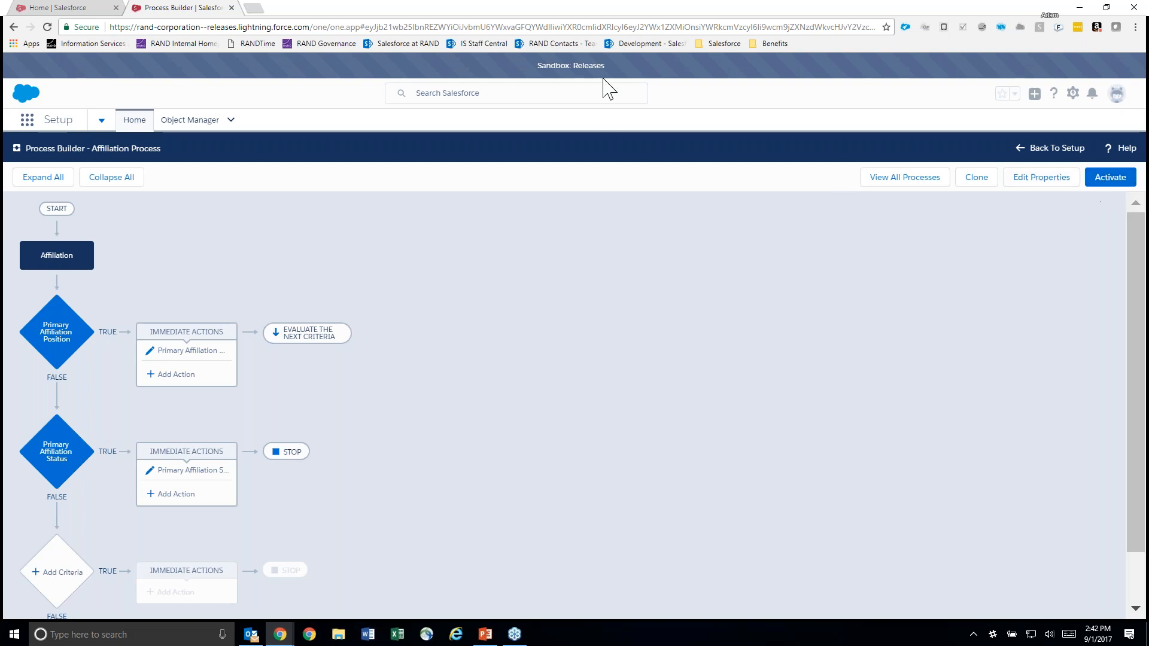
# Activate the Affiliation Process in the Releases sandbox and confirm the activation.
pyautogui.moveTo(536, 66); pyautogui.dragTo(605, 67)
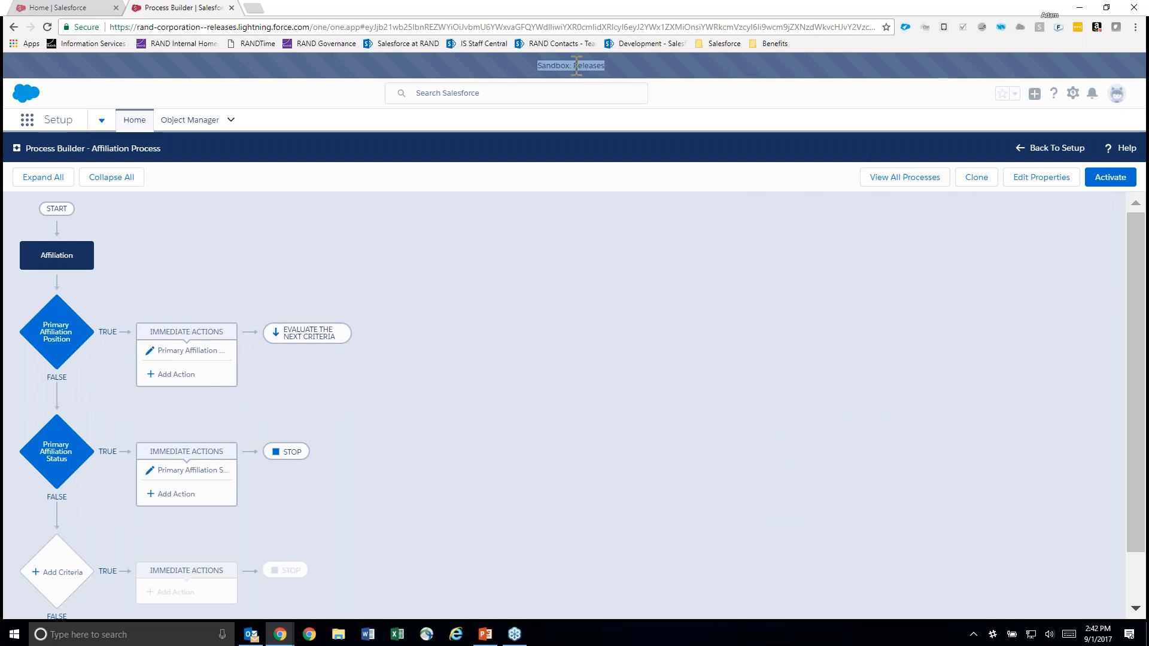
pyautogui.click(1112, 179)
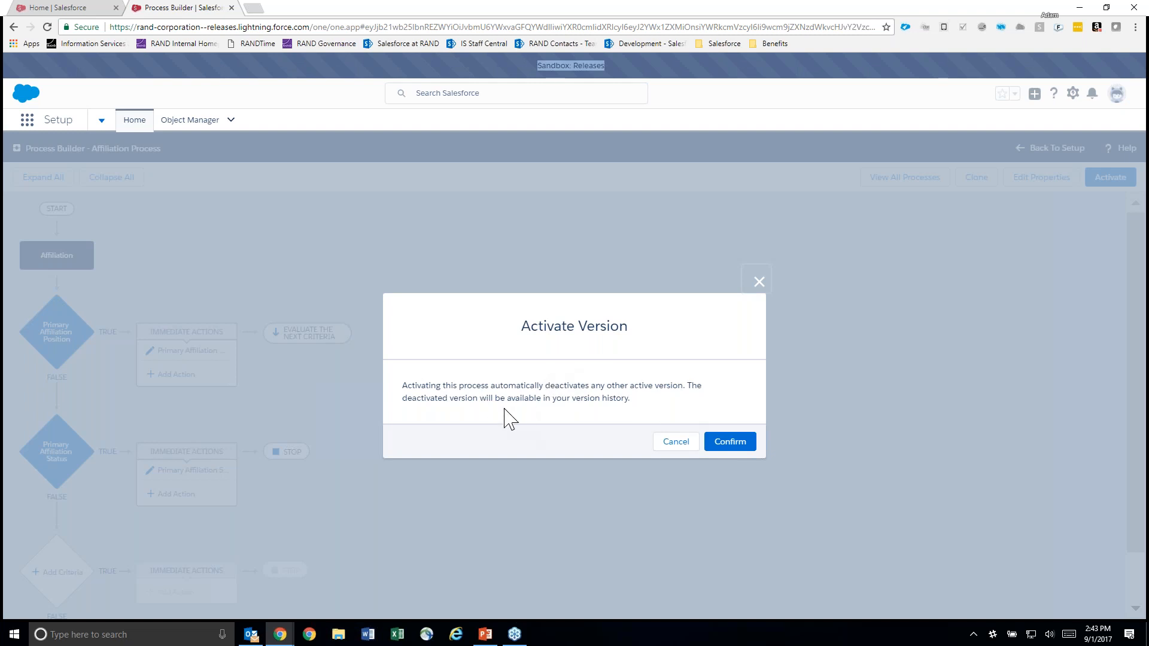
pyautogui.click(730, 442)
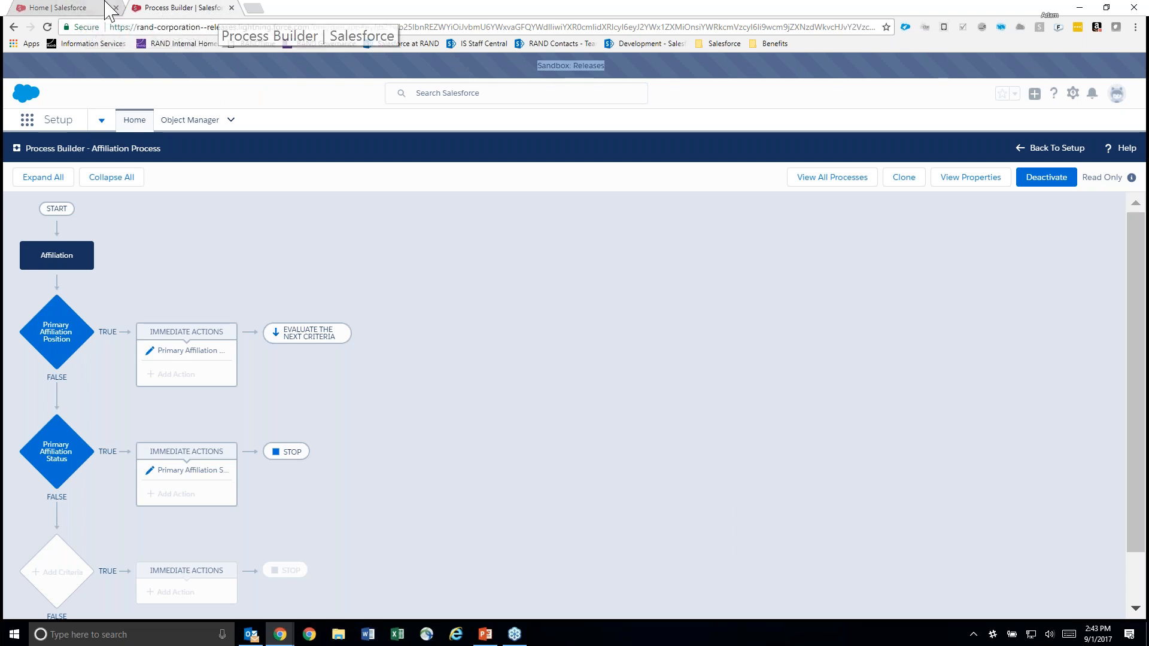
# Move the process page to a separate window and start a new contact with the Standard record type.
pyautogui.click(78, 8)
pyautogui.moveTo(180, 8); pyautogui.dragTo(1148, 283)
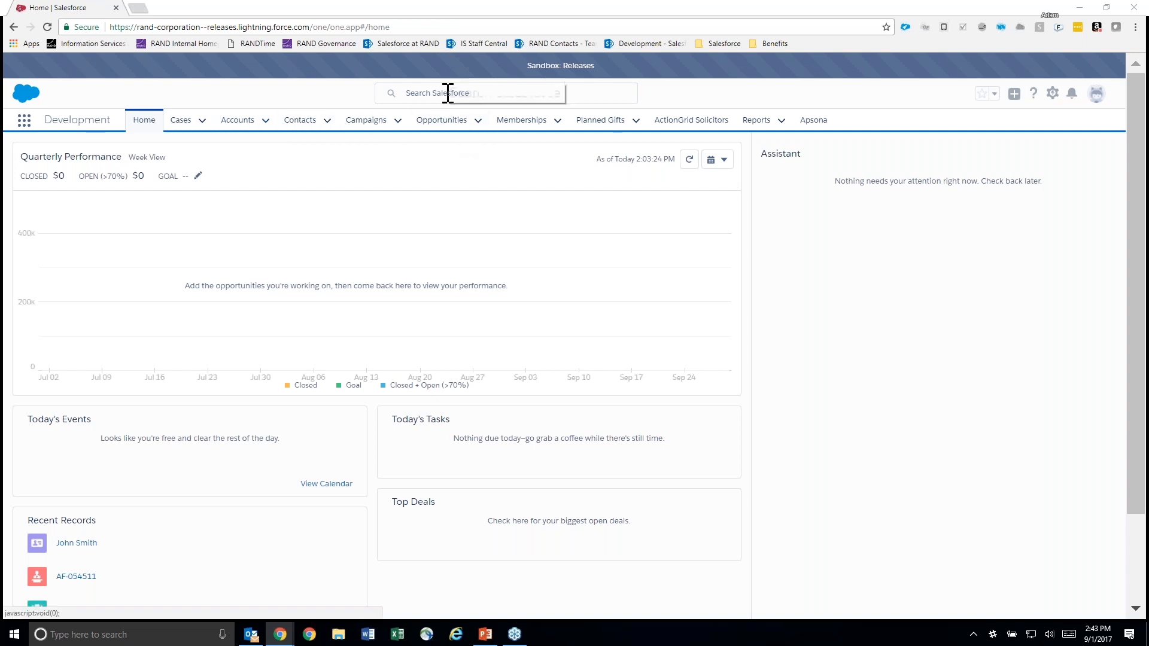
pyautogui.click(328, 123)
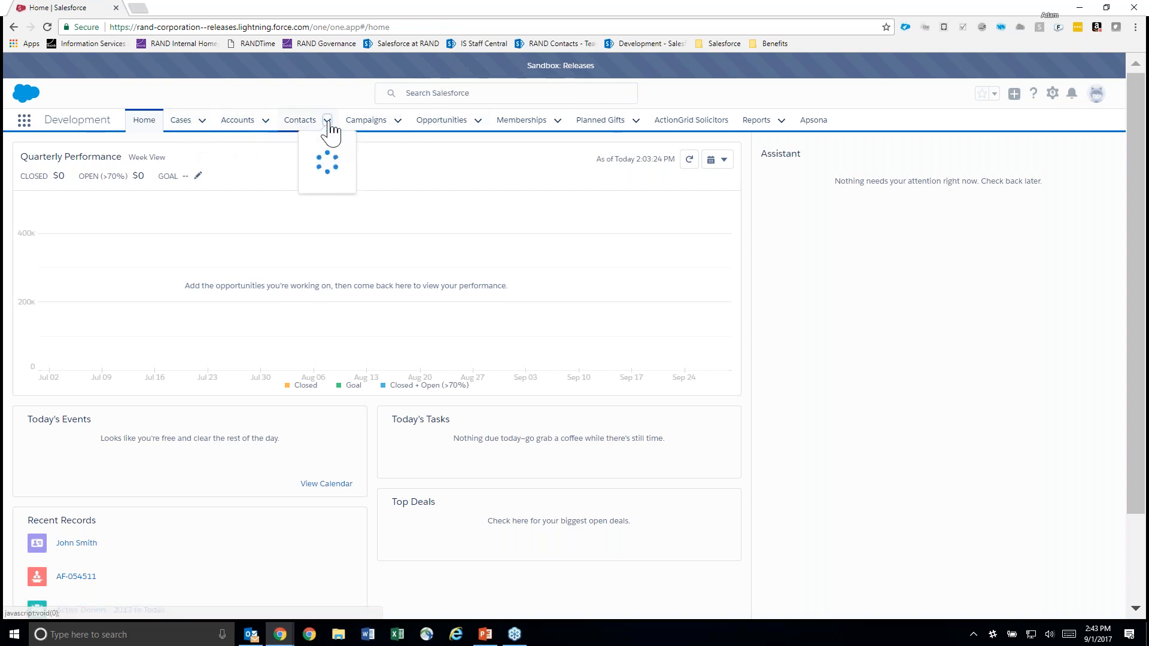
pyautogui.click(320, 145)
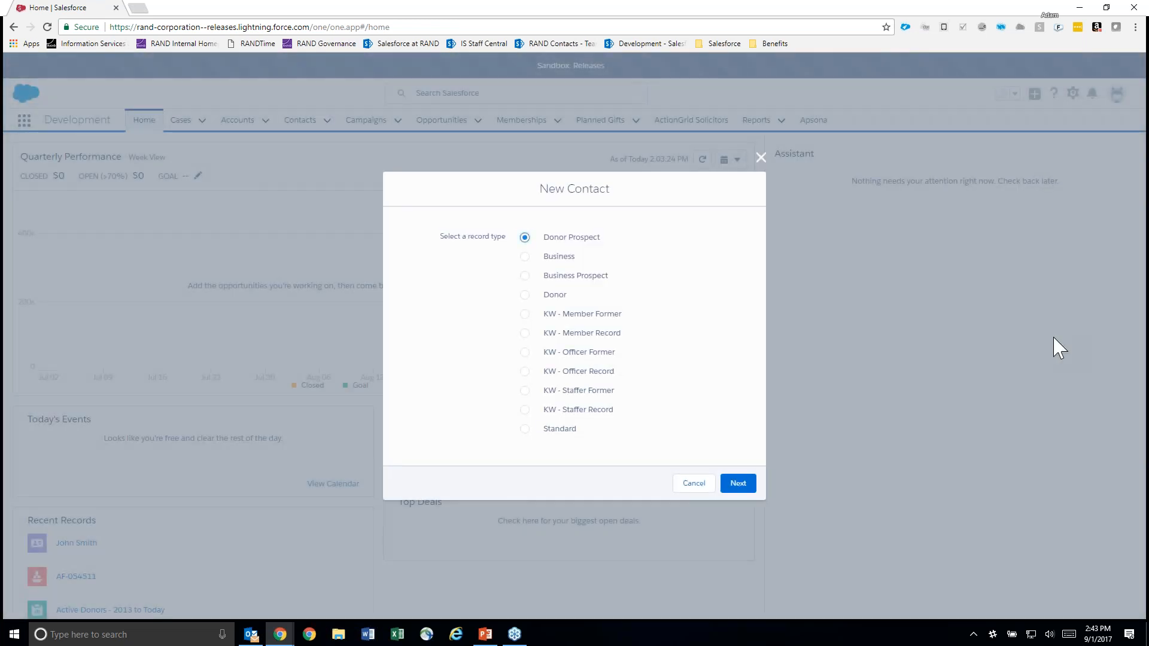
pyautogui.click(552, 430)
pyautogui.click(740, 485)
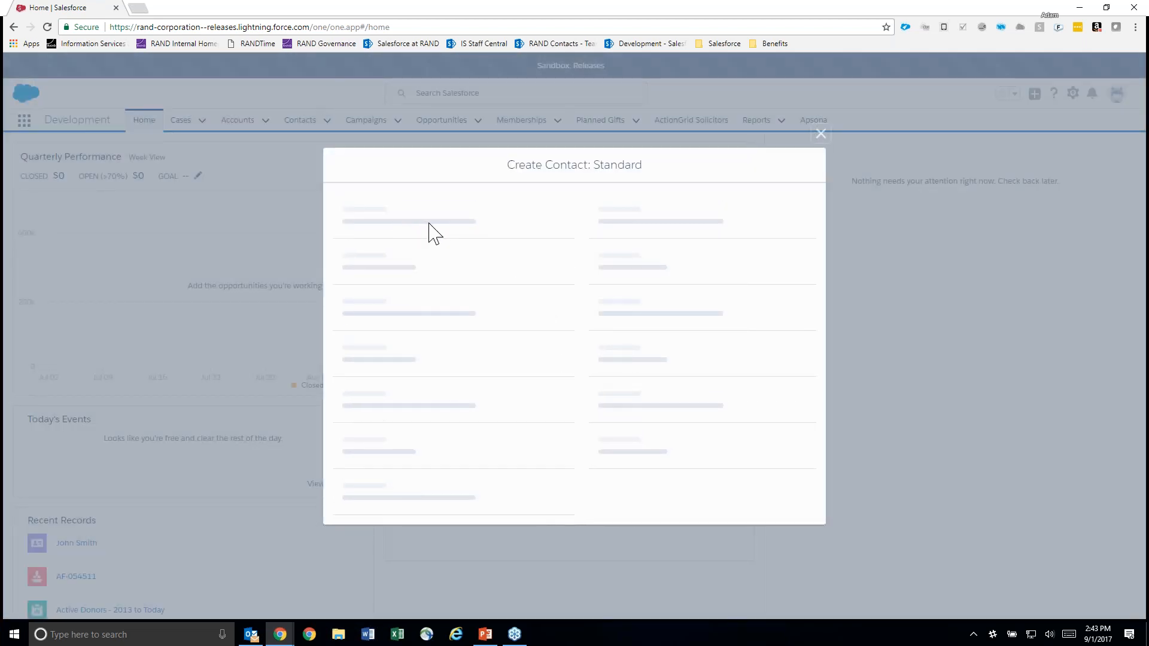
# Set the contact's title to Mrs., enter the contact's first and last name, and save the record.
pyautogui.click(398, 190)
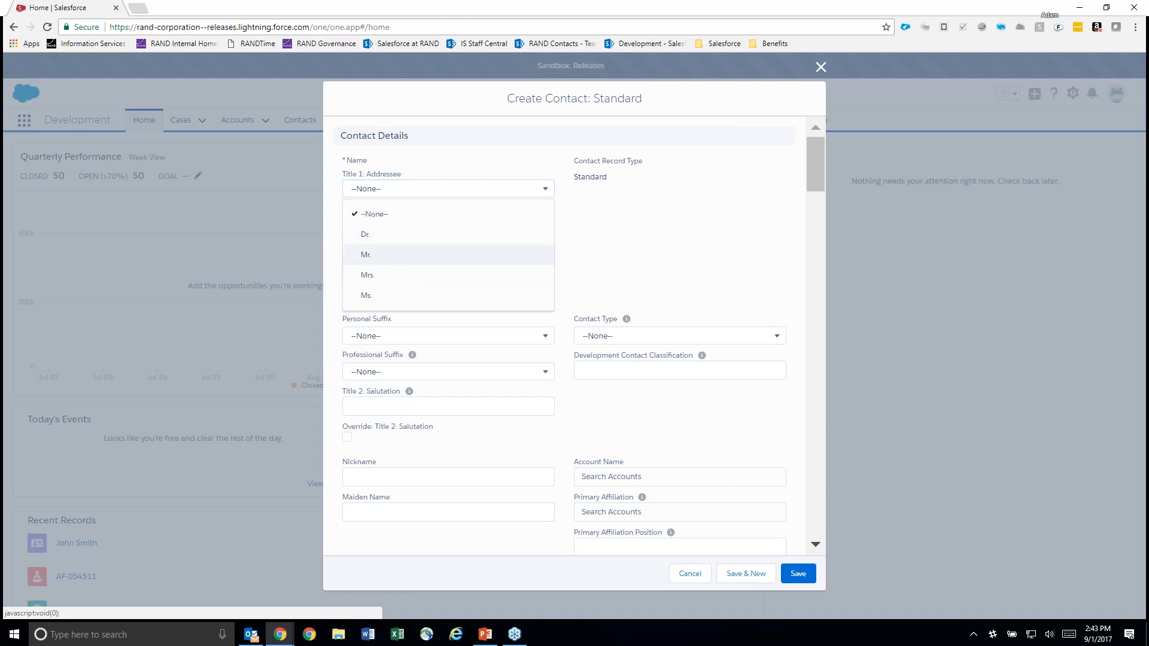
pyautogui.click(396, 254)
pyautogui.click(390, 191)
pyautogui.click(391, 280)
pyautogui.click(498, 225)
pyautogui.write('Jane')
pyautogui.press('Tab')
pyautogui.press('Tab')
pyautogui.write('S')
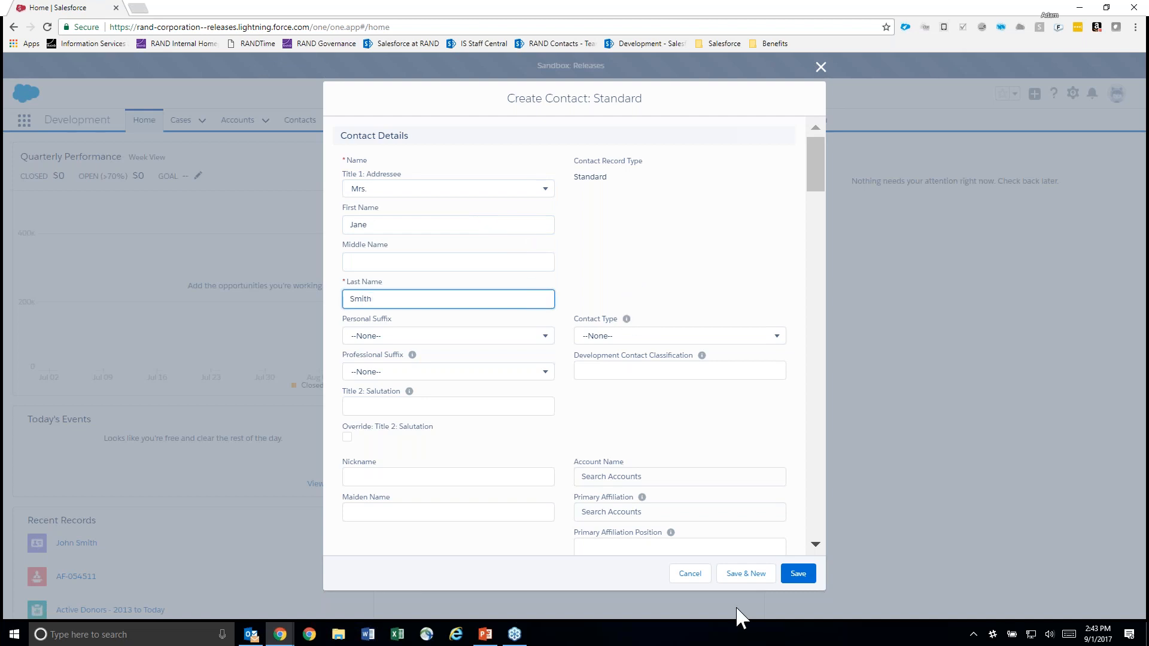
pyautogui.click(798, 573)
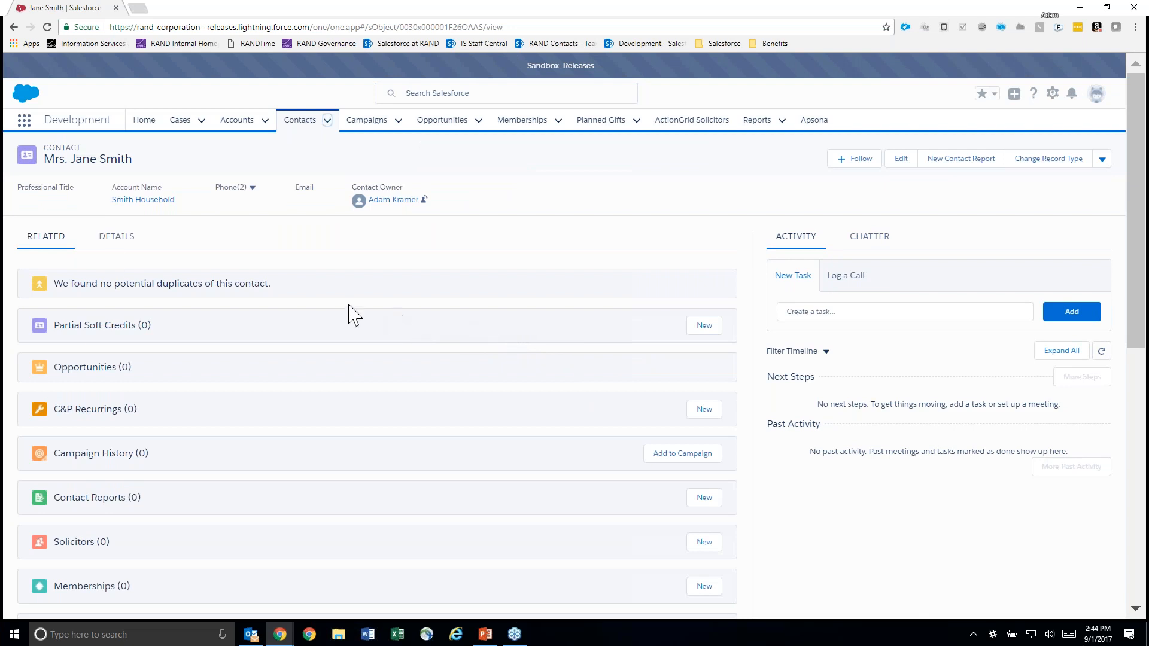
# Examine the primary affiliation, position and status fields in the new contact's details.
pyautogui.click(112, 238)
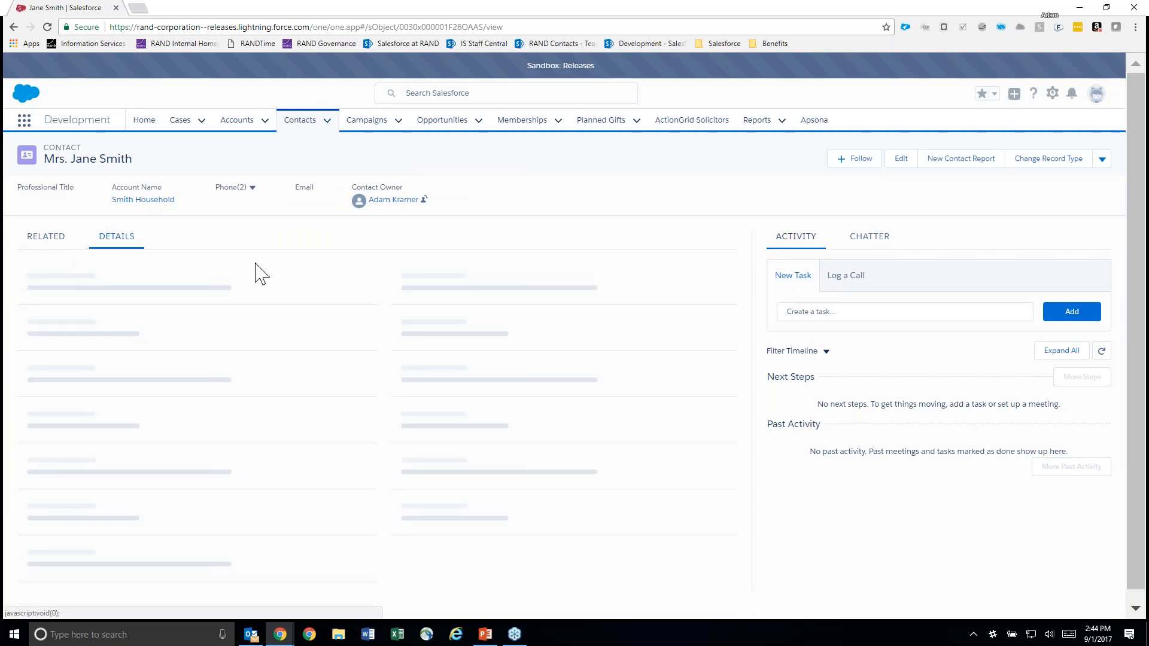
pyautogui.scroll(-2, 350, 326)
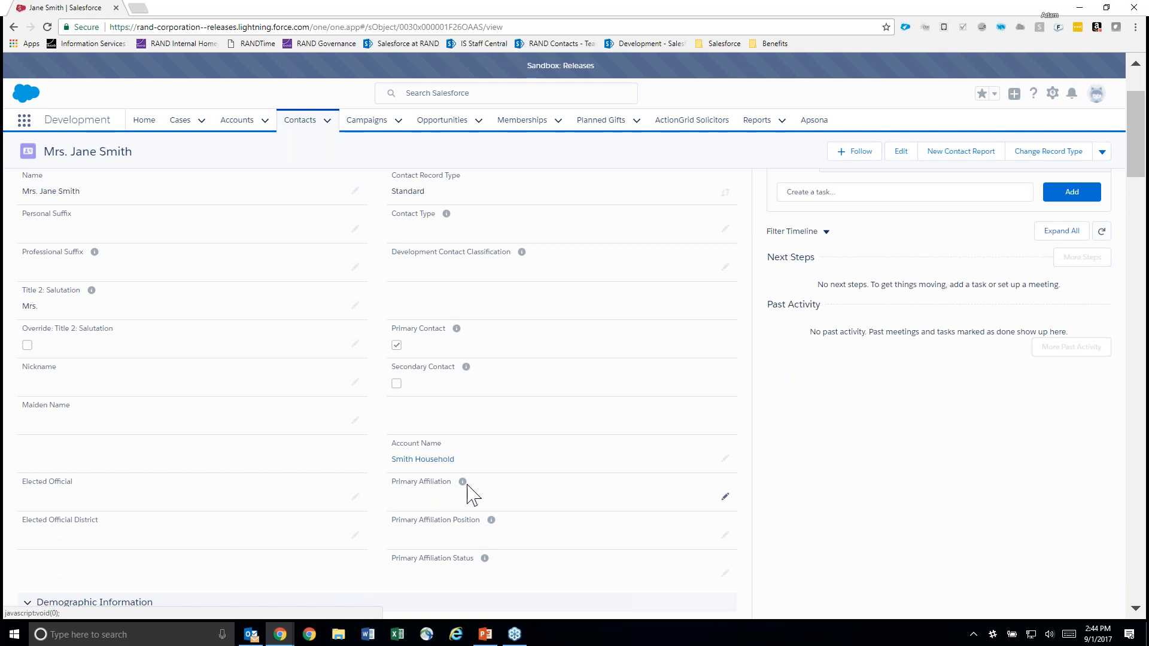
pyautogui.moveTo(462, 482)
pyautogui.scroll(2, 389, 455)
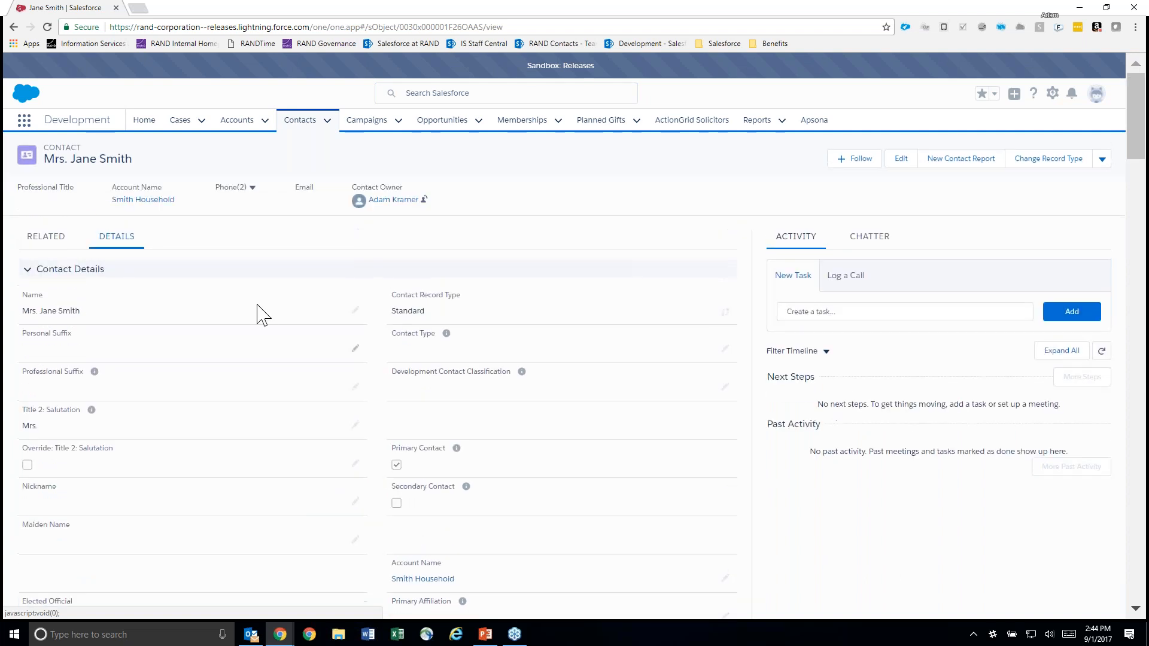
# Start a new organization affiliation from the contact's related lists and choose Save the World Foundation as the organization.
pyautogui.click(51, 240)
pyautogui.scroll(-3, 239, 350)
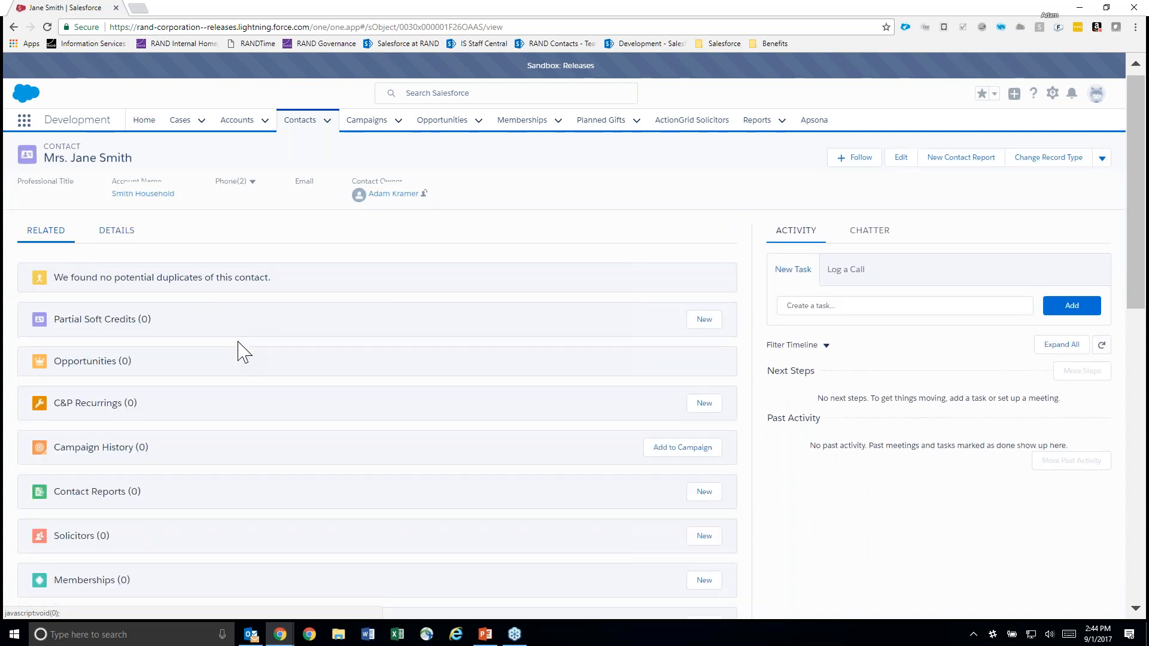
pyautogui.scroll(-1, 239, 357)
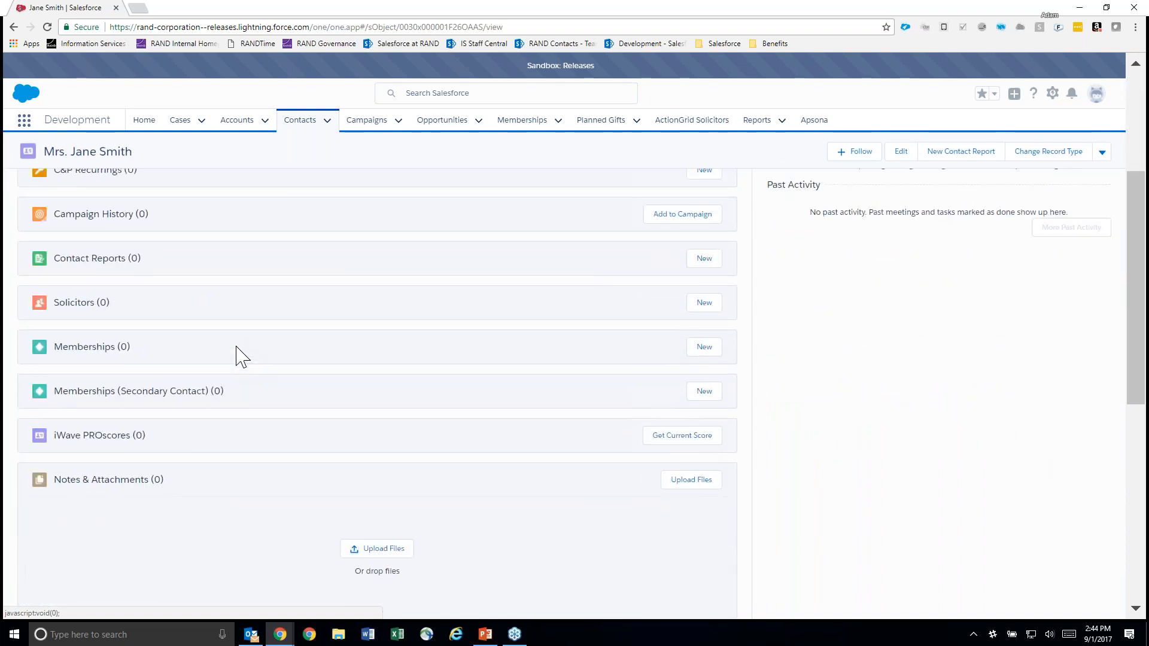
pyautogui.scroll(4, 240, 356)
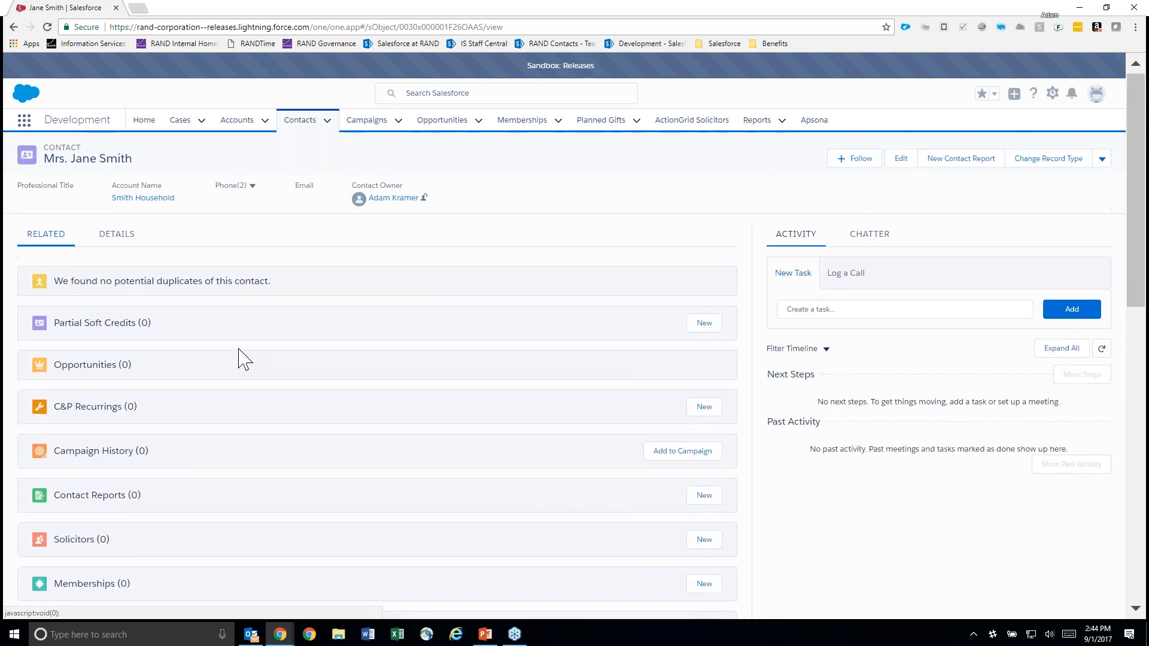
pyautogui.scroll(-6, 240, 356)
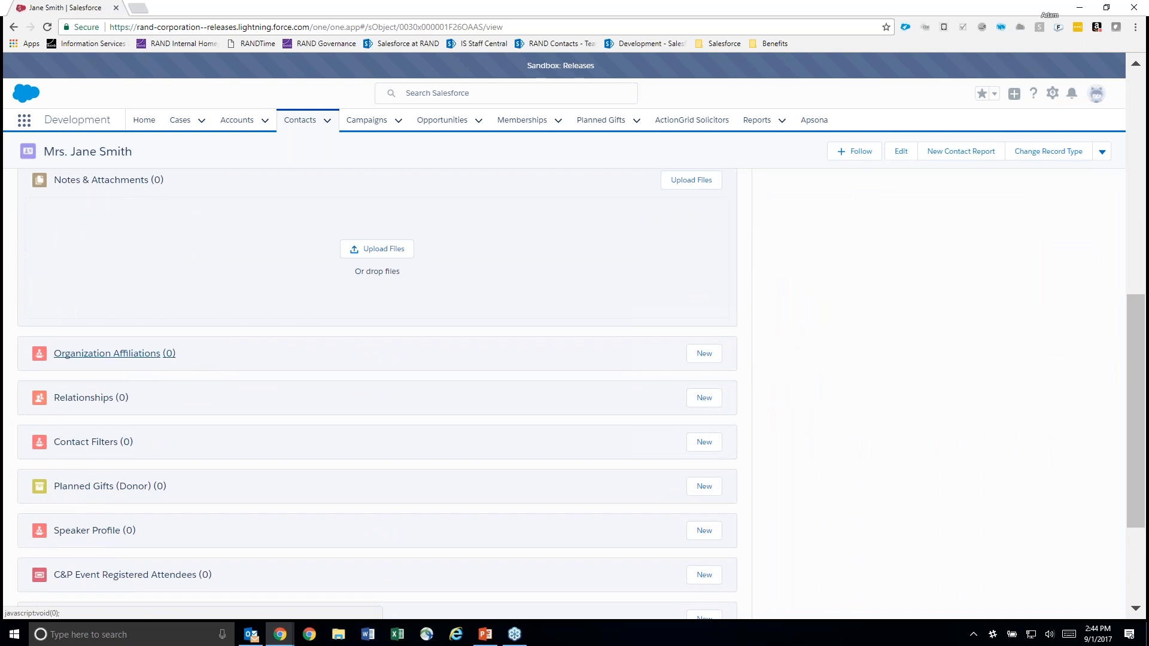
pyautogui.click(709, 360)
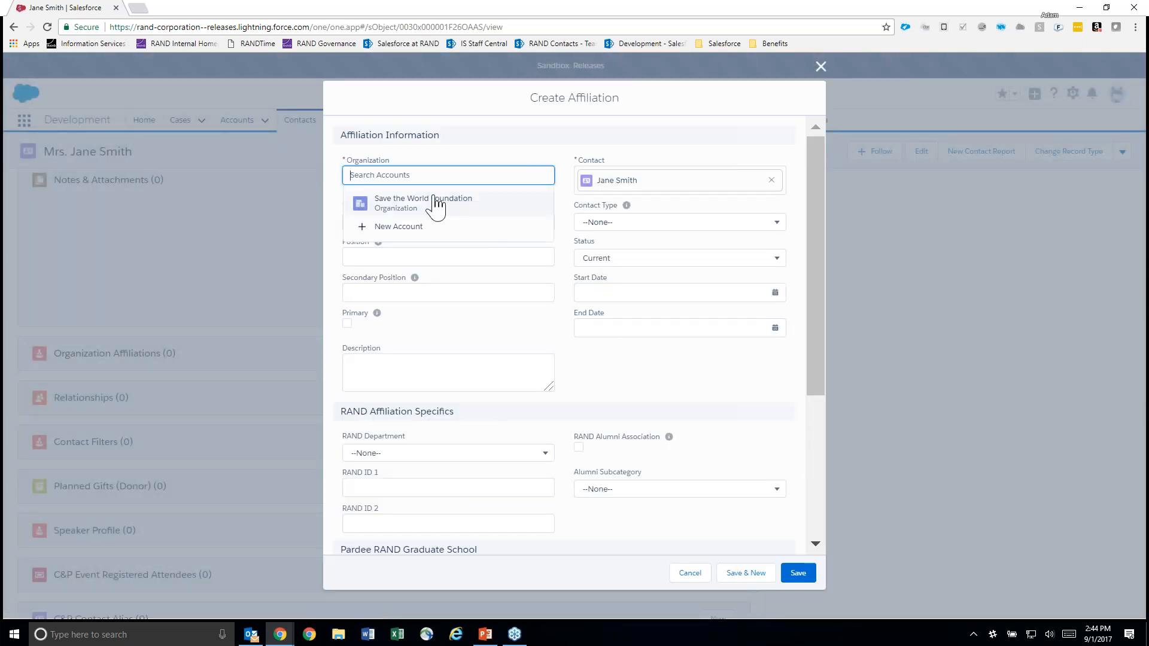
pyautogui.click(400, 207)
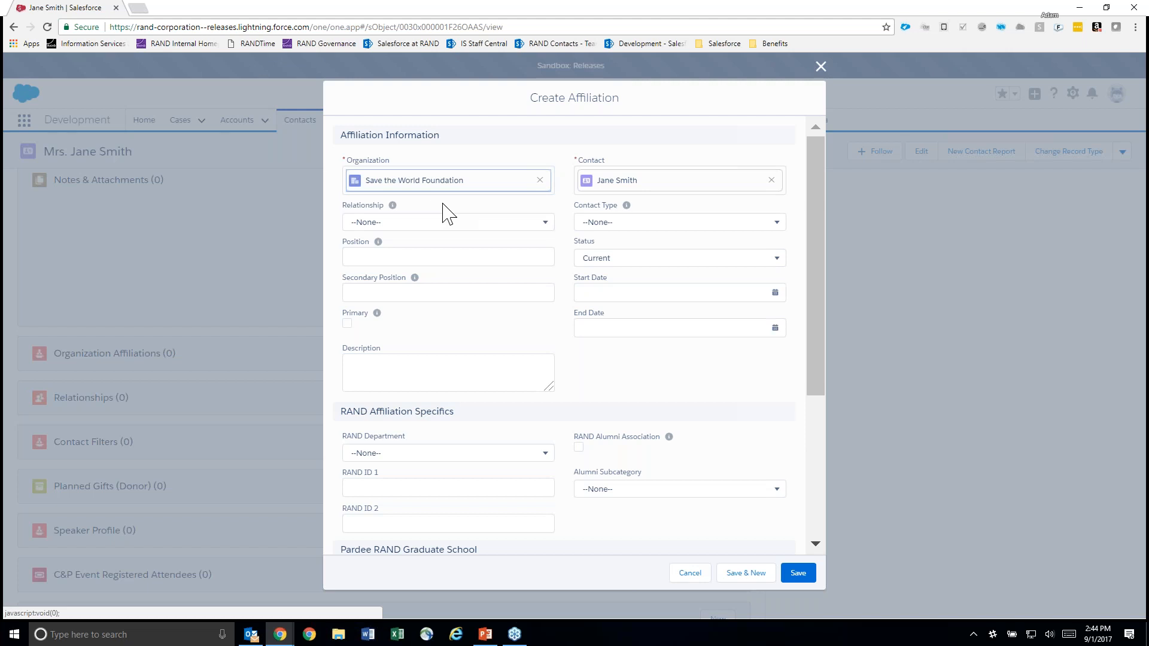
# Enter President as the affiliation's position, set the start date to 8/1/2017, and save it without marking it primary.
pyautogui.click(401, 260)
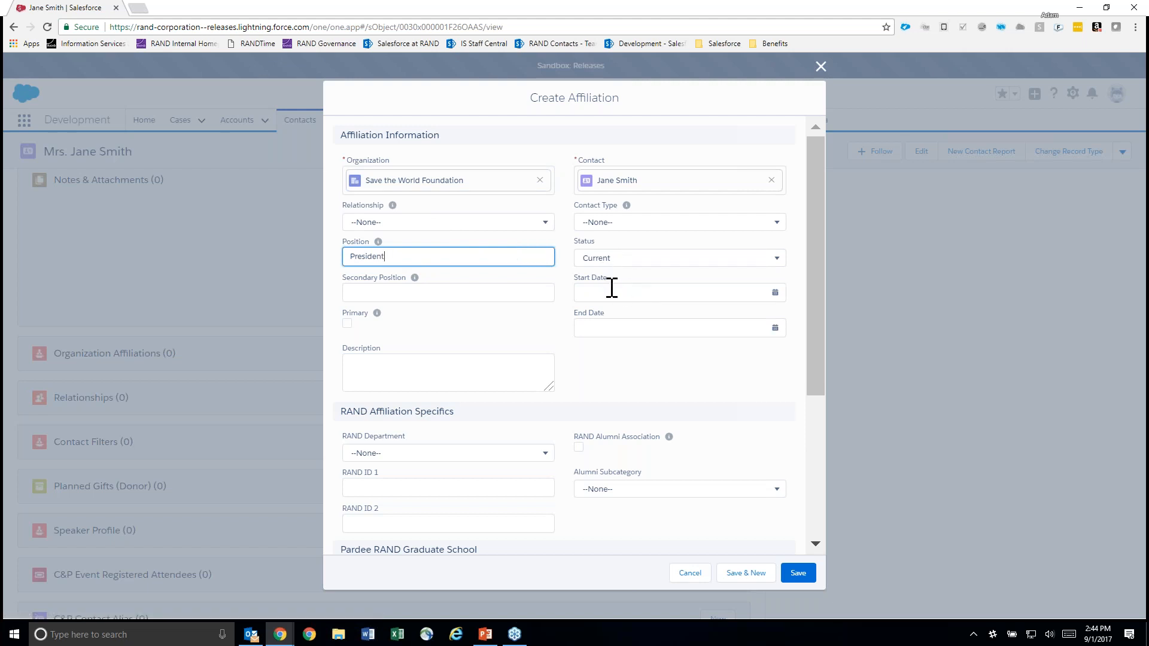
pyautogui.click(775, 292)
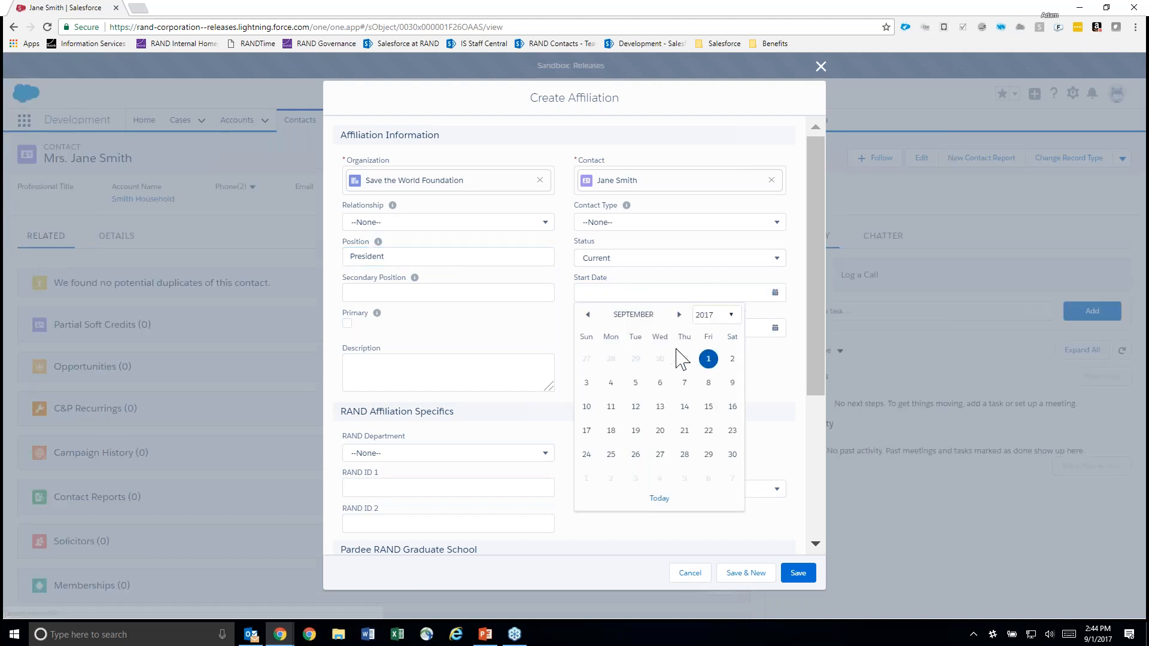
pyautogui.click(587, 314)
pyautogui.click(635, 359)
pyautogui.click(593, 362)
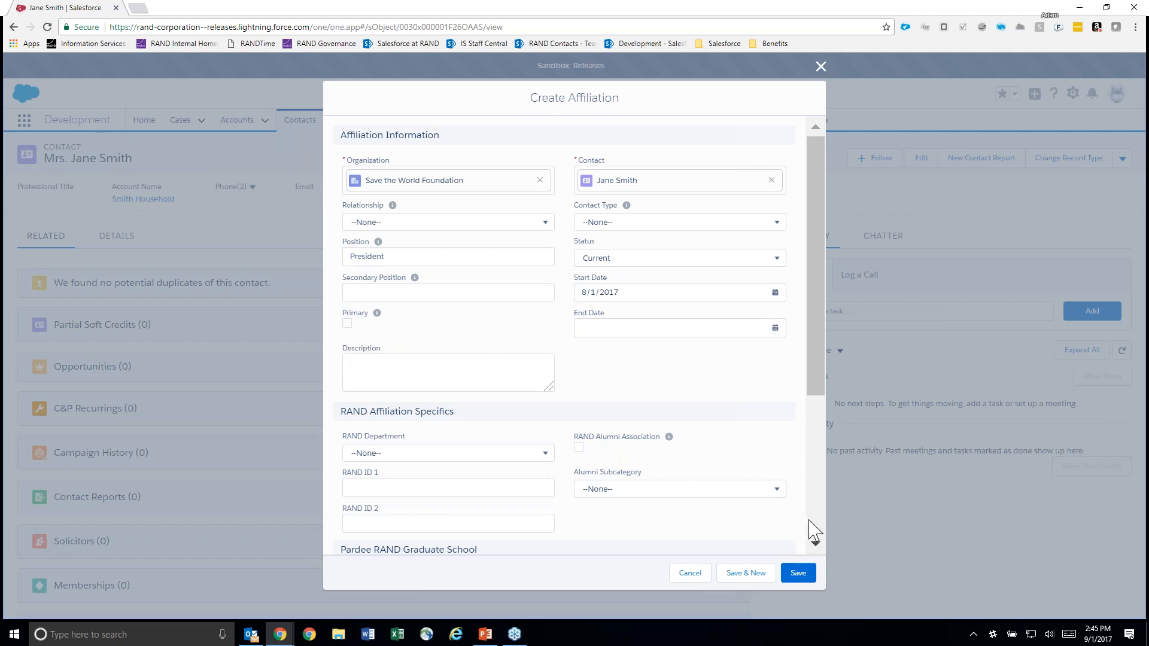
pyautogui.click(798, 573)
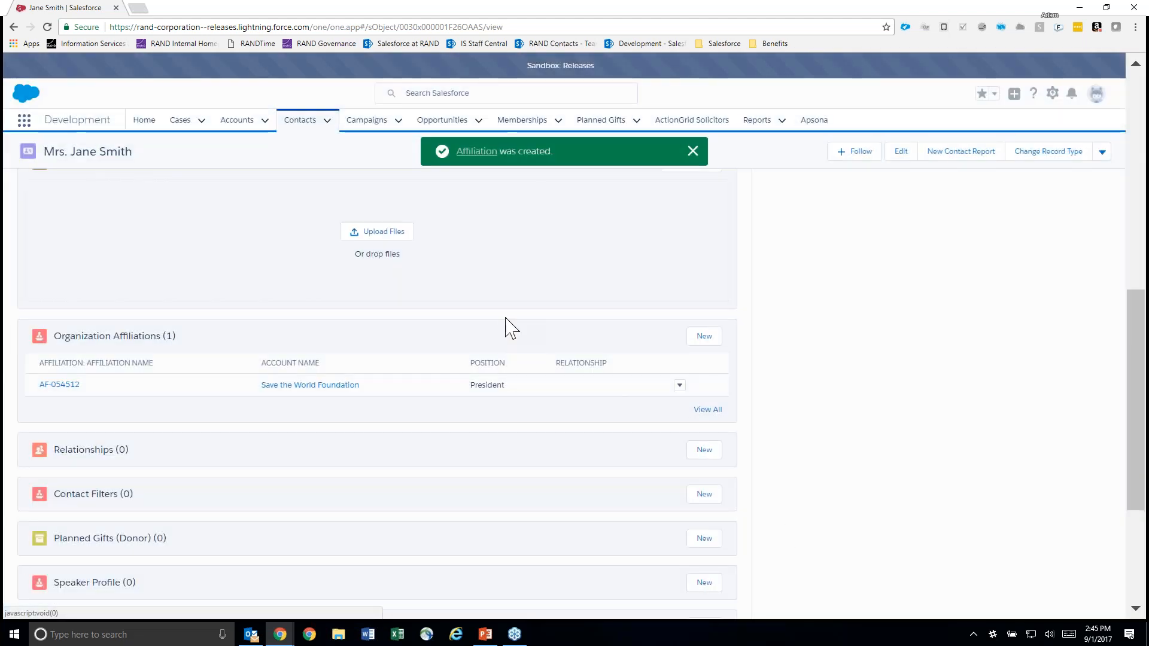
# Check the contact's primary affiliation fields again with the non-primary affiliation in place.
pyautogui.scroll(10, 116, 262)
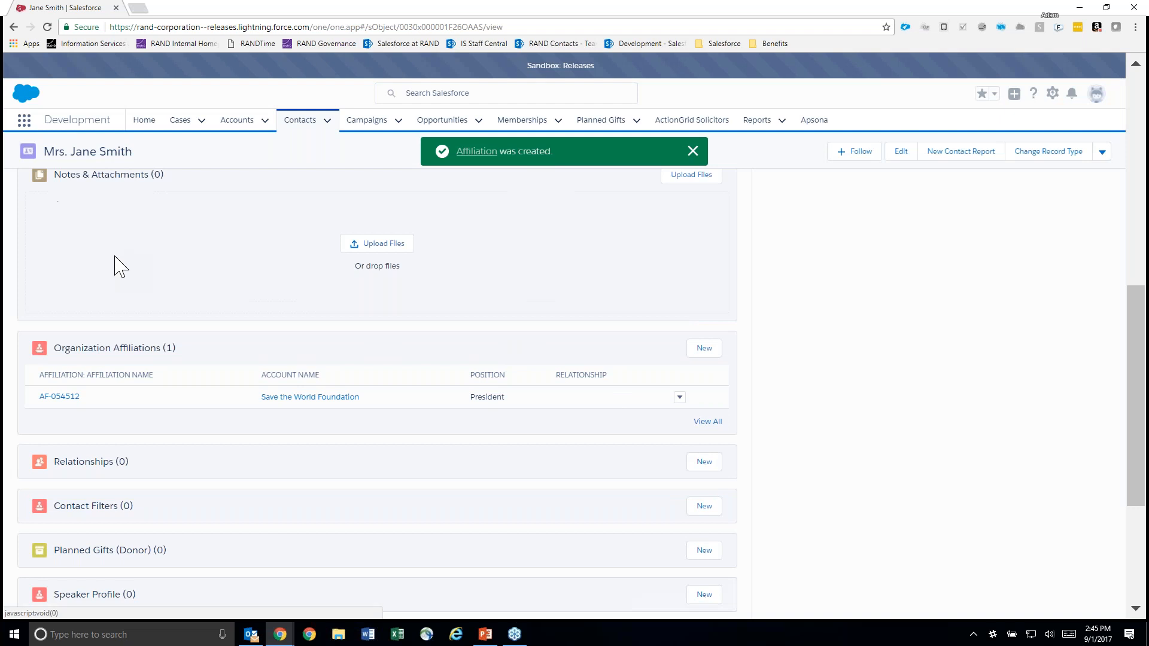
pyautogui.click(111, 240)
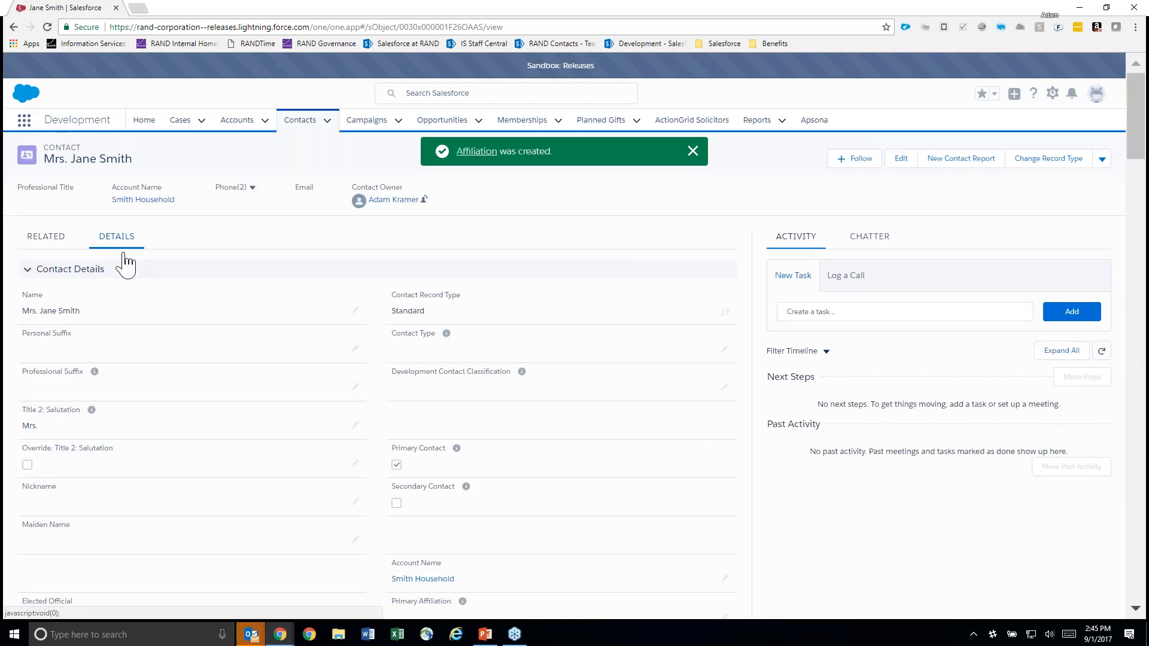
pyautogui.scroll(-3, 201, 368)
pyautogui.scroll(-1, 208, 368)
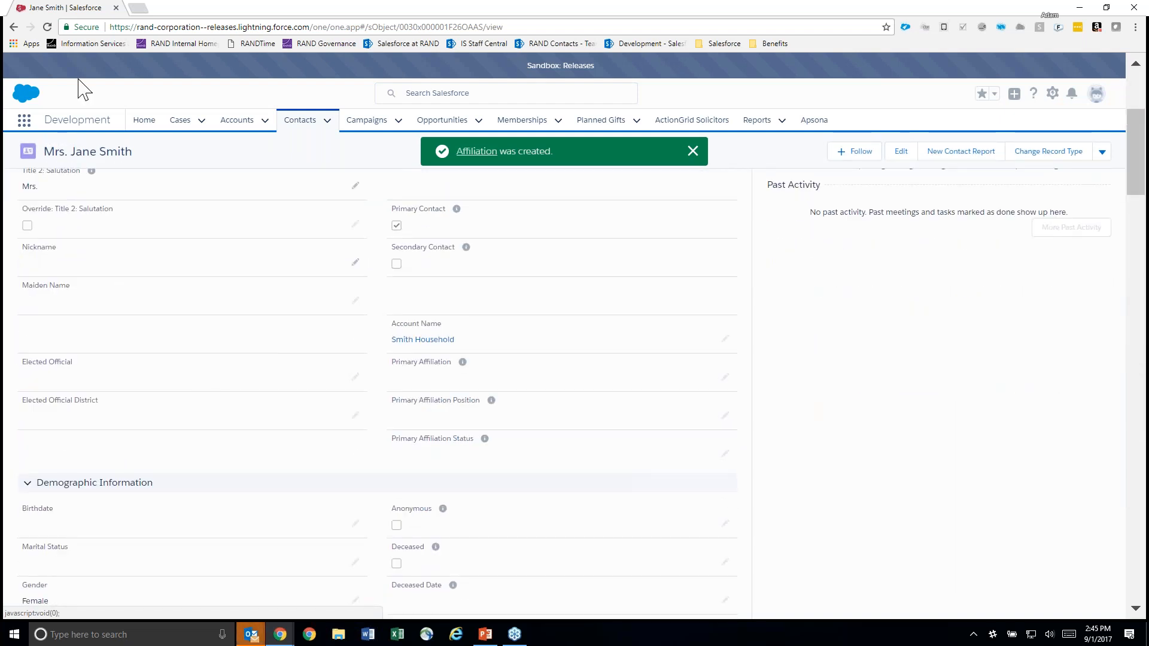
# Reload the contact record and recheck its primary affiliation, position and status fields.
pyautogui.click(48, 28)
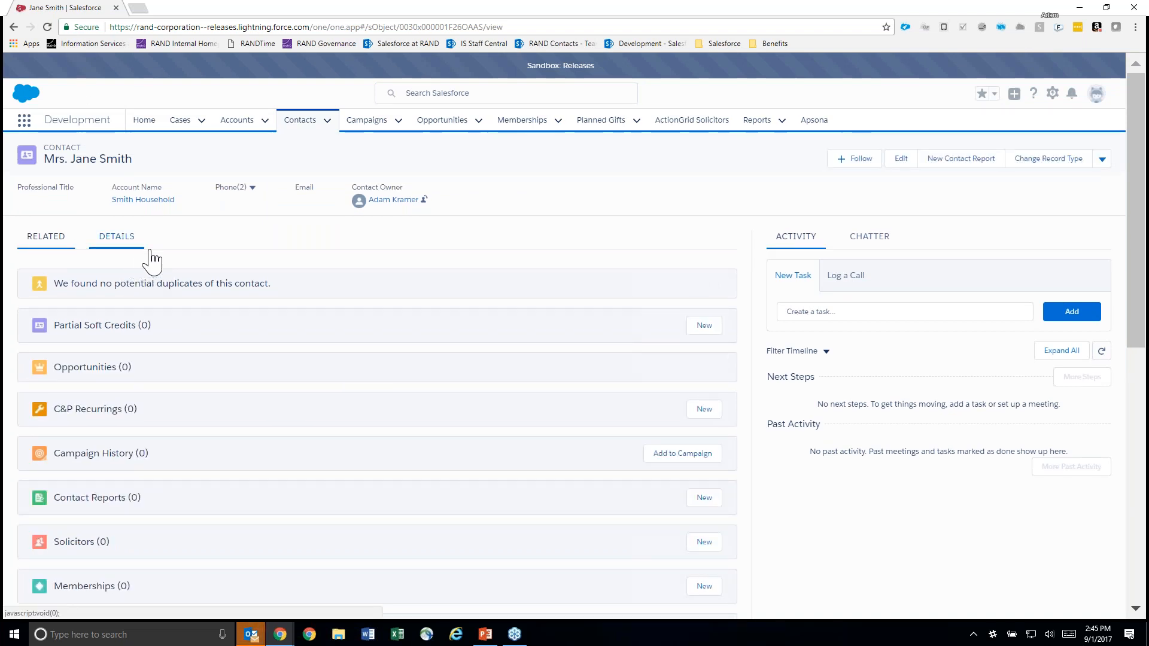
pyautogui.click(119, 239)
pyautogui.scroll(-3, 203, 421)
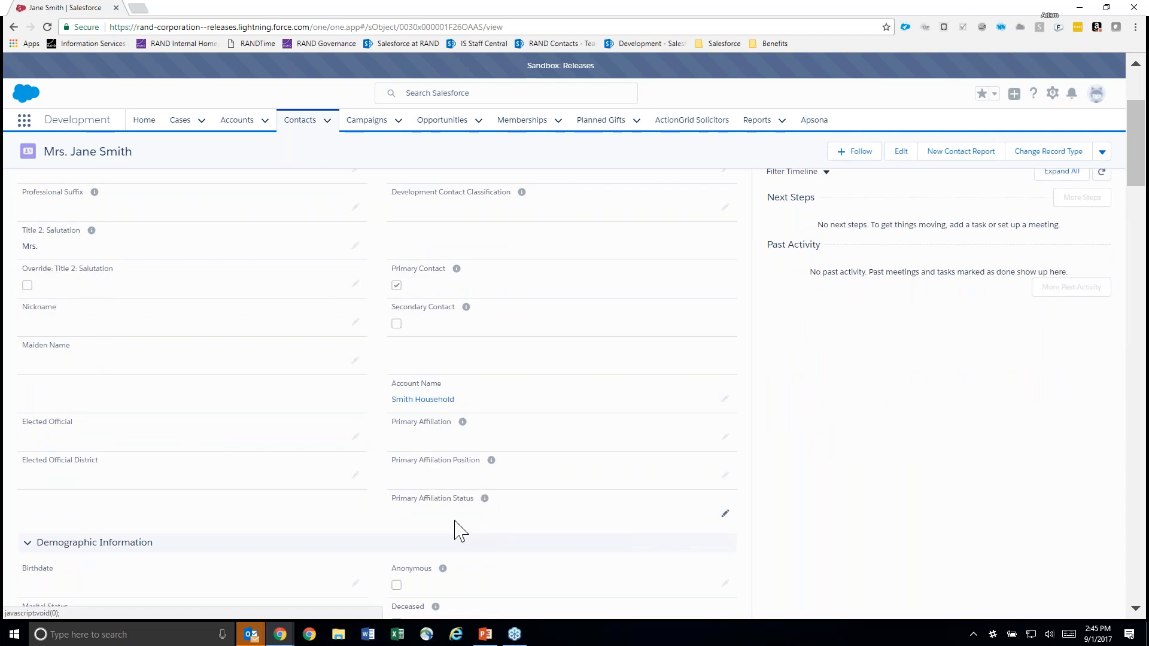
pyautogui.scroll(3, 457, 529)
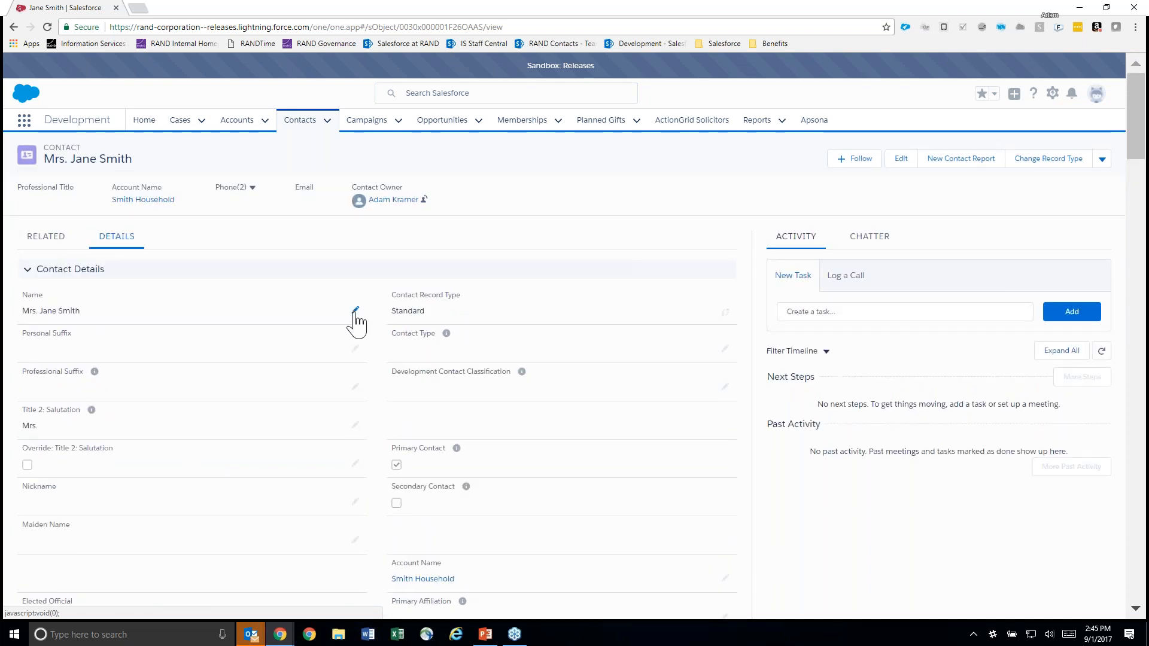
# Edit the contact's Save the World Foundation affiliation to mark it as primary, and save it.
pyautogui.click(51, 239)
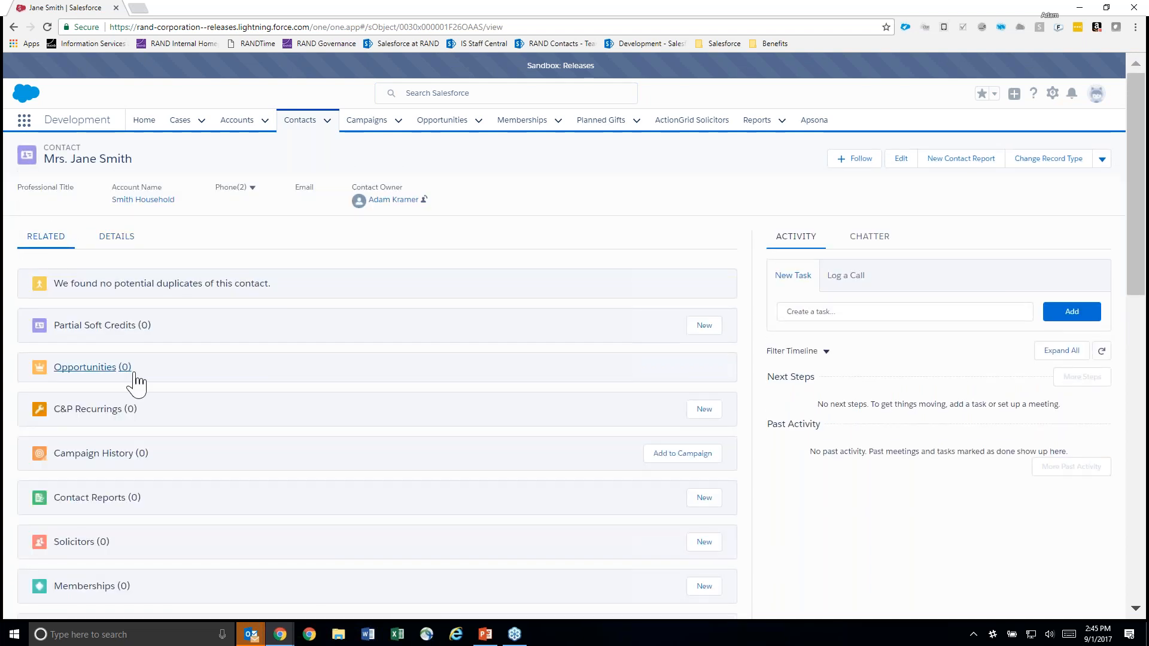
pyautogui.scroll(-7, 139, 390)
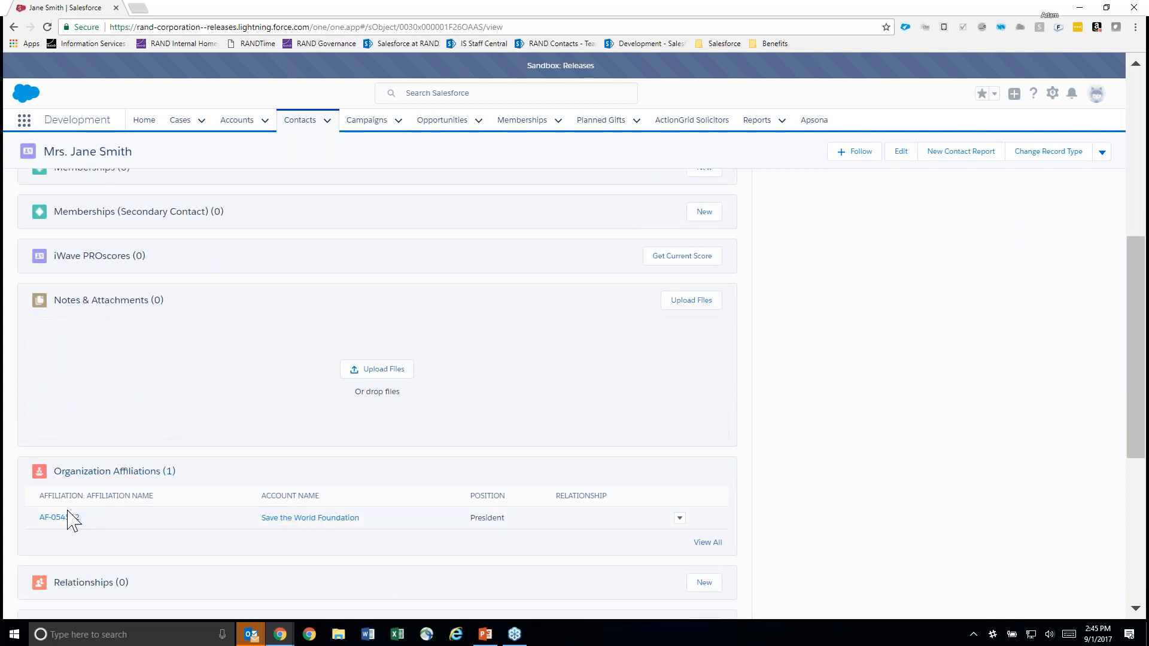
pyautogui.moveTo(61, 526)
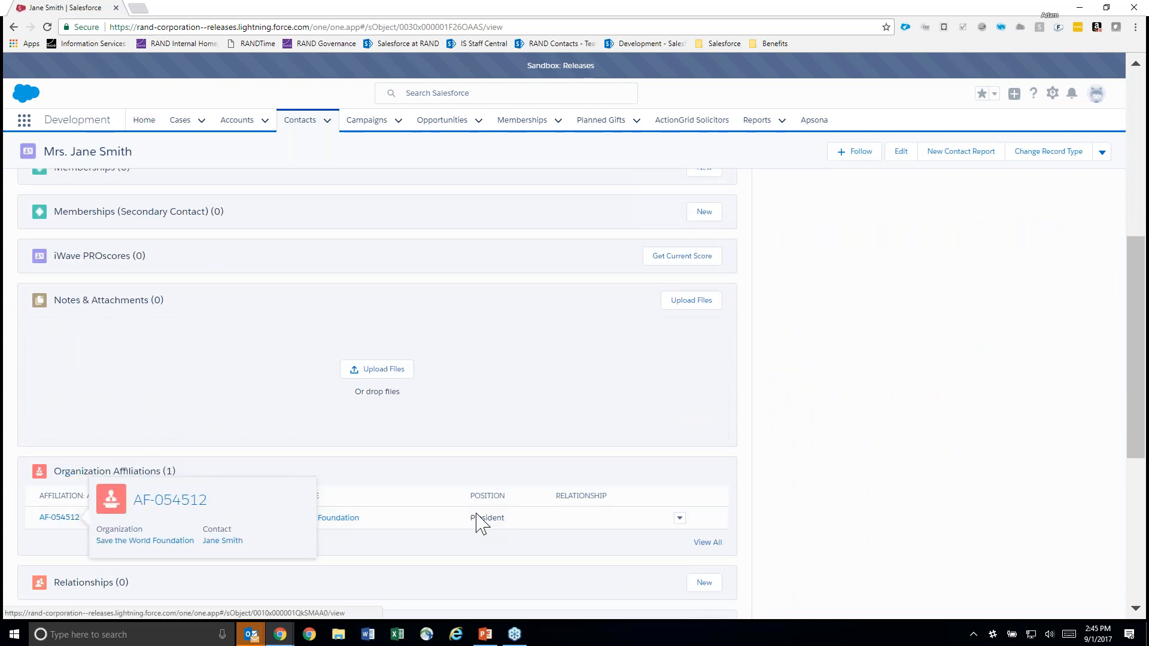
pyautogui.click(679, 518)
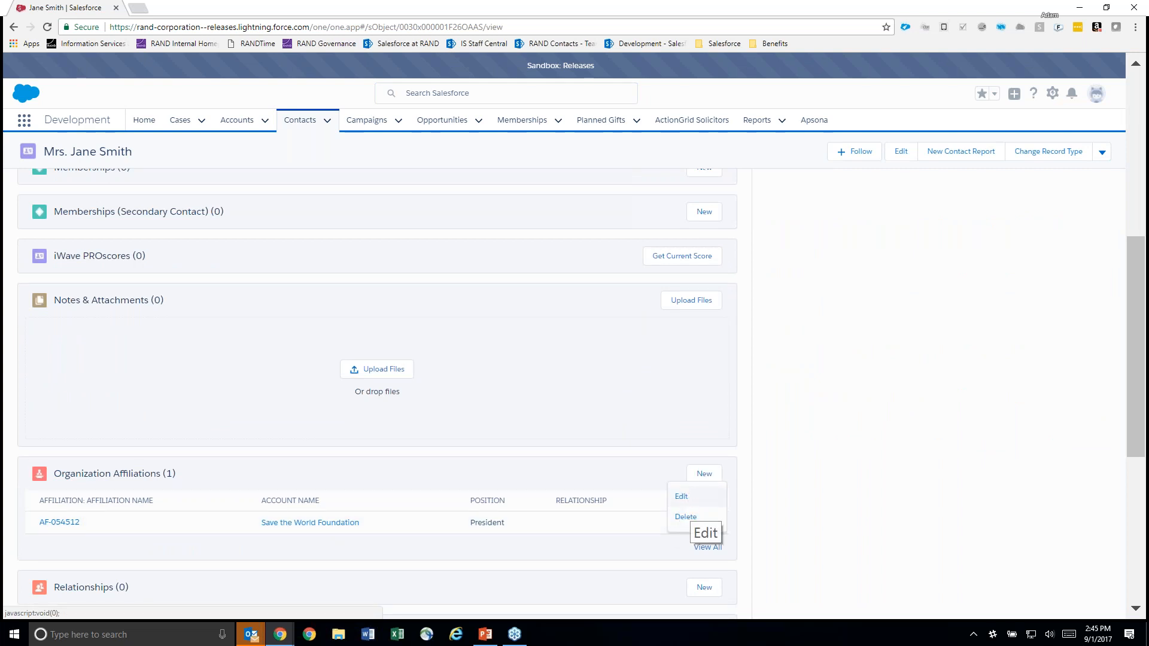
pyautogui.click(685, 499)
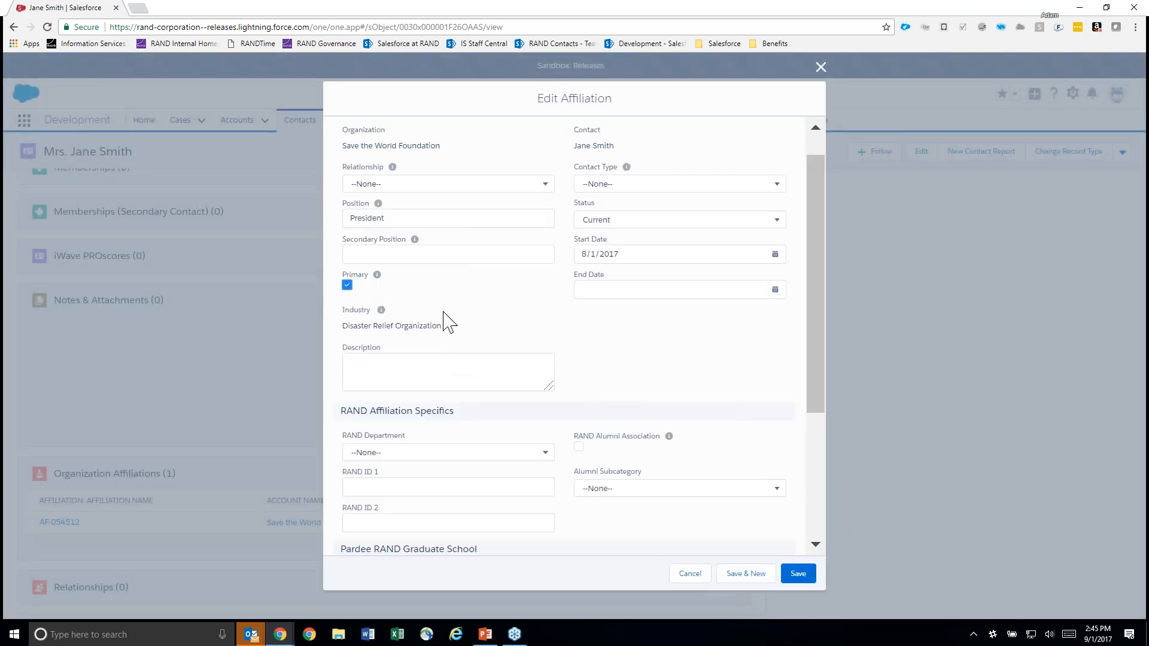
pyautogui.click(799, 575)
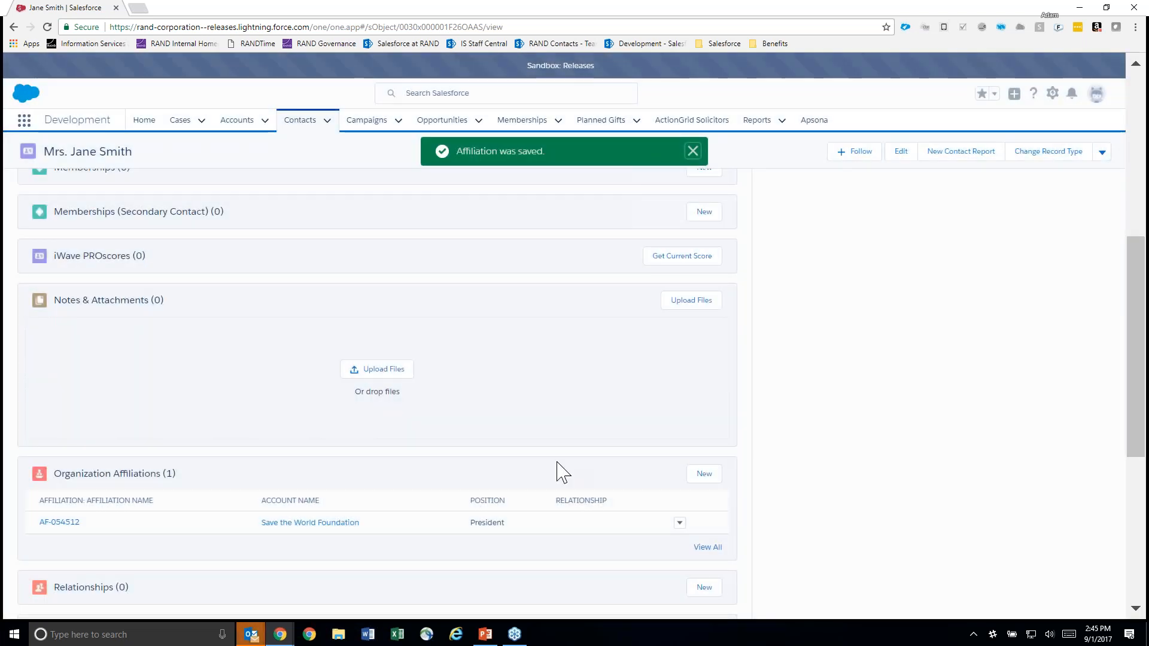
# Reload the contact and examine its primary affiliation, position and status fields with the affiliation marked primary.
pyautogui.scroll(10, 552, 464)
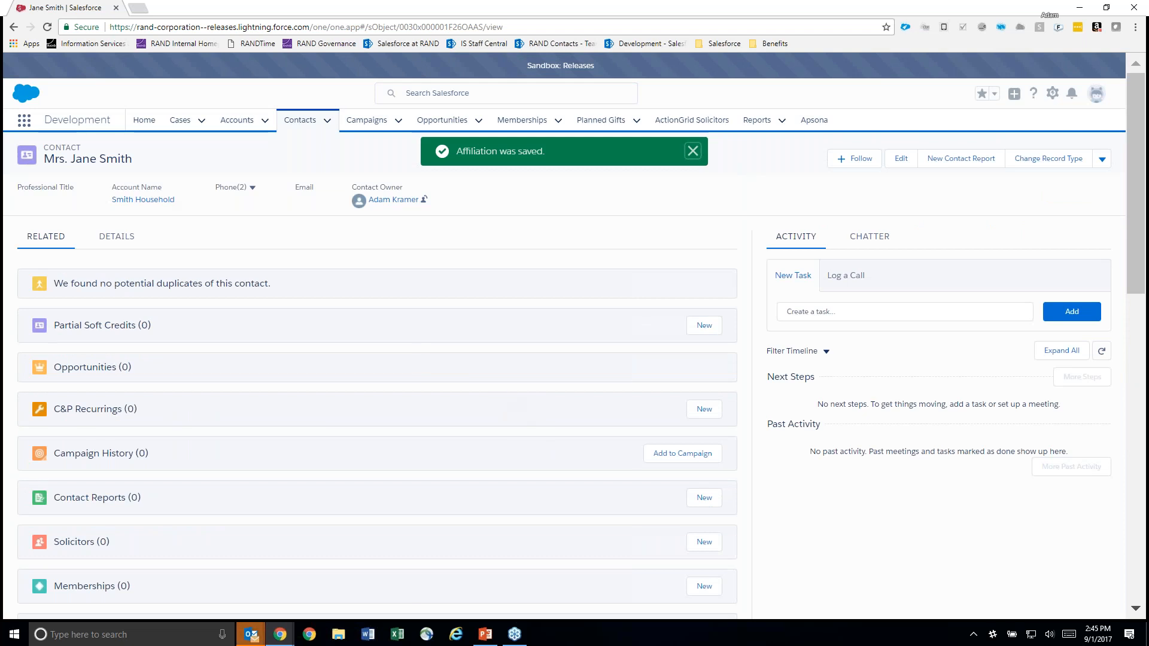
pyautogui.click(118, 237)
pyautogui.scroll(-3, 338, 350)
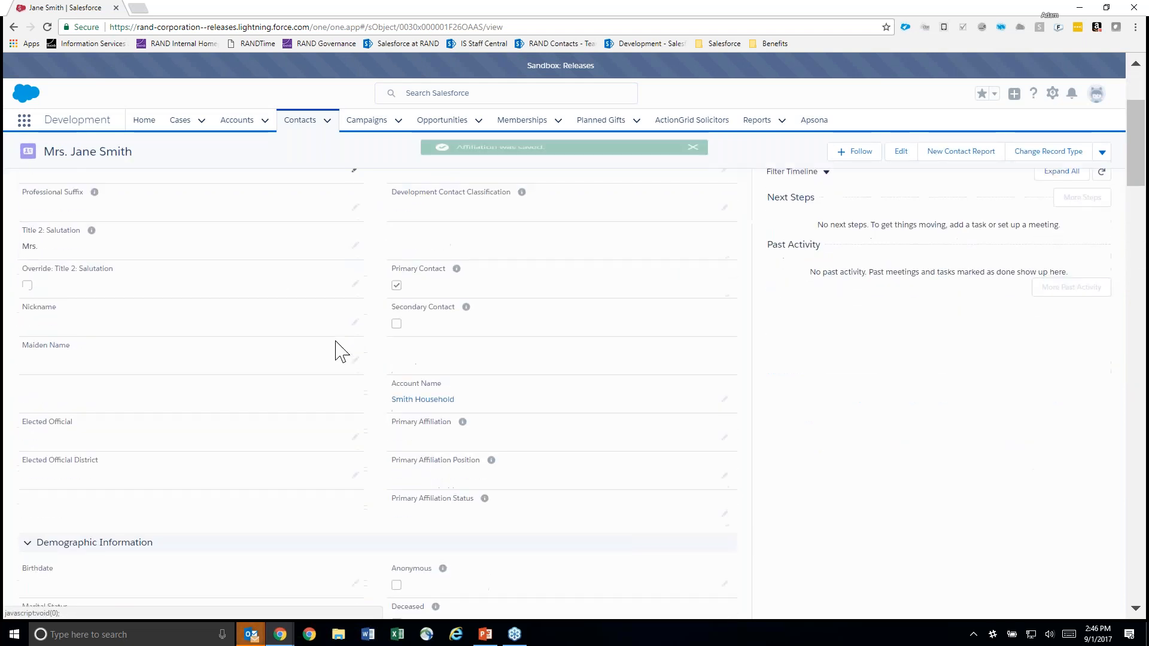
pyautogui.click(47, 27)
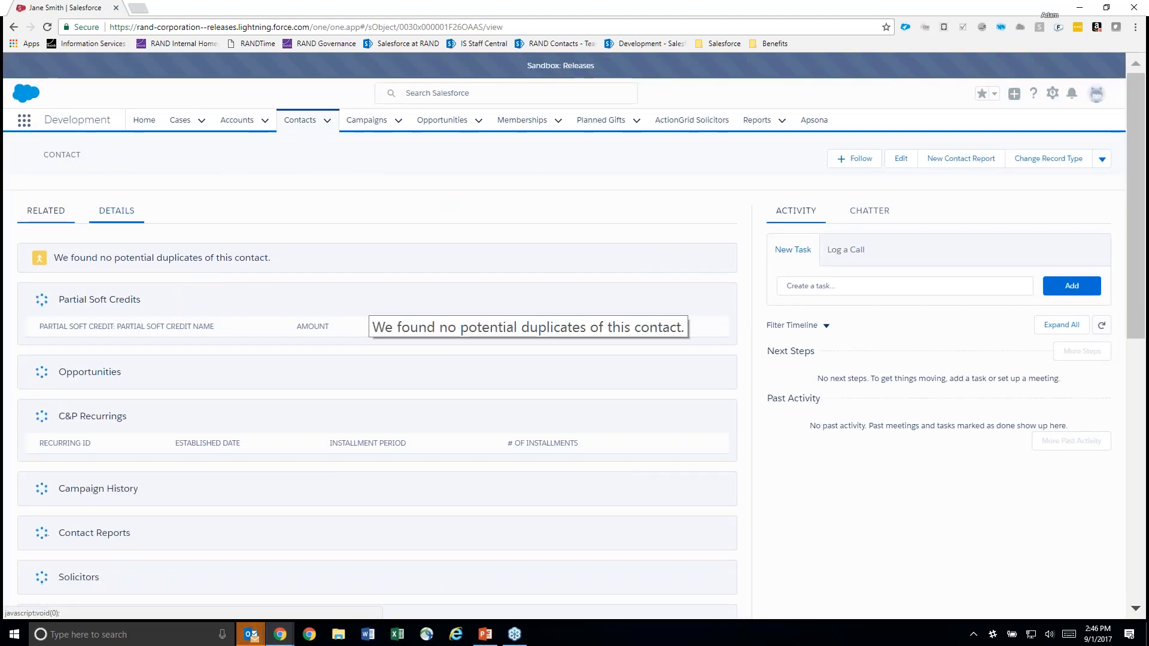
pyautogui.click(119, 210)
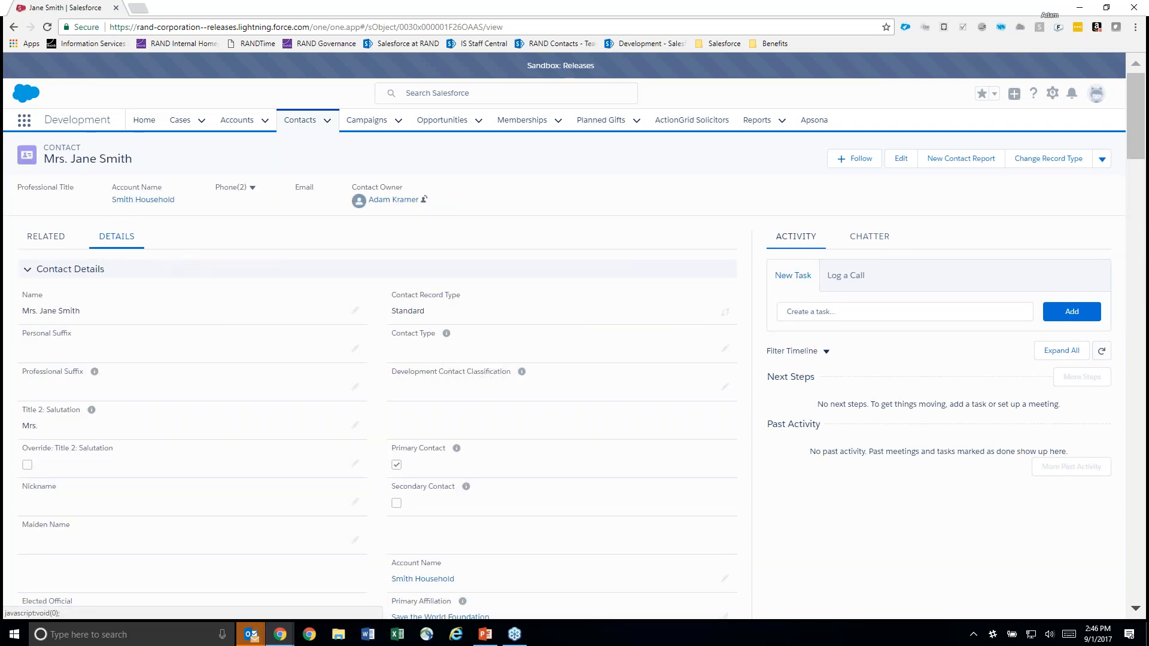
pyautogui.scroll(-3, 233, 301)
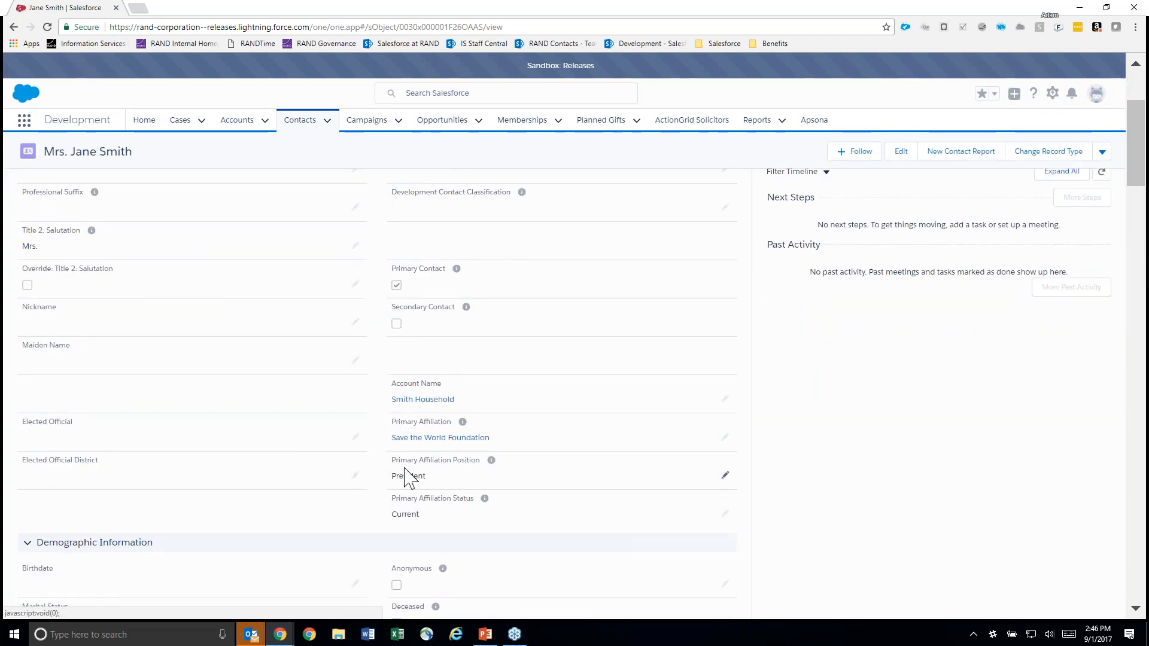
pyautogui.moveTo(392, 422); pyautogui.dragTo(460, 423)
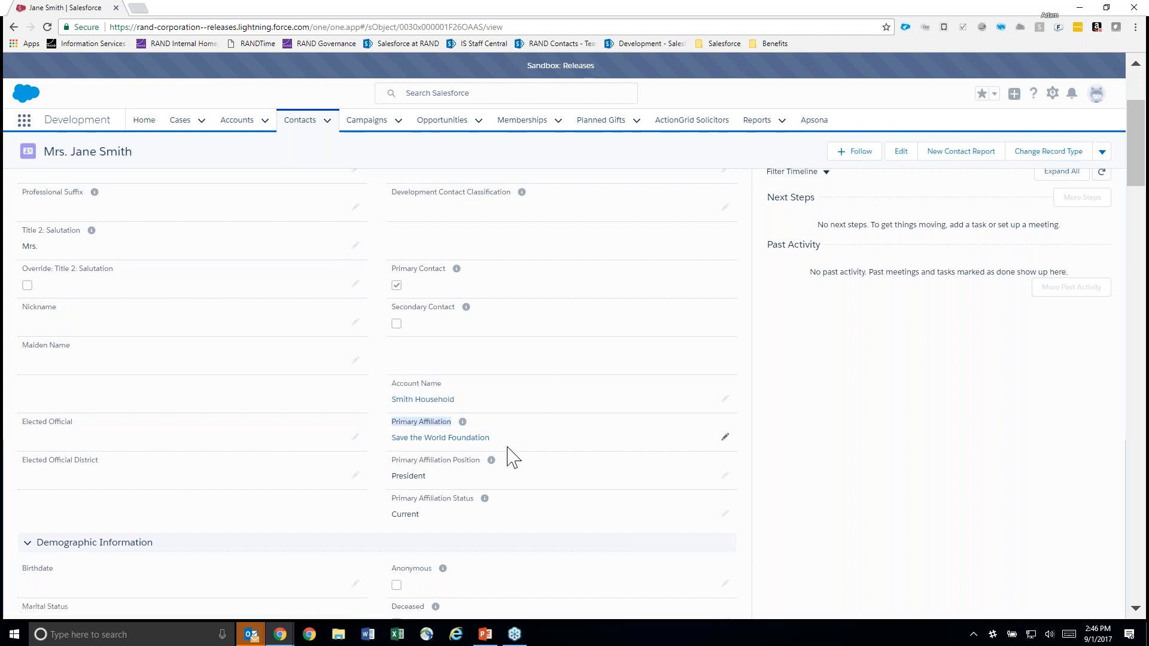
pyautogui.moveTo(394, 460); pyautogui.dragTo(486, 496)
pyautogui.click(519, 507)
# Reopen the Save the World Foundation affiliation for editing and set its position to CEO.
pyautogui.scroll(10, 215, 259)
pyautogui.click(57, 240)
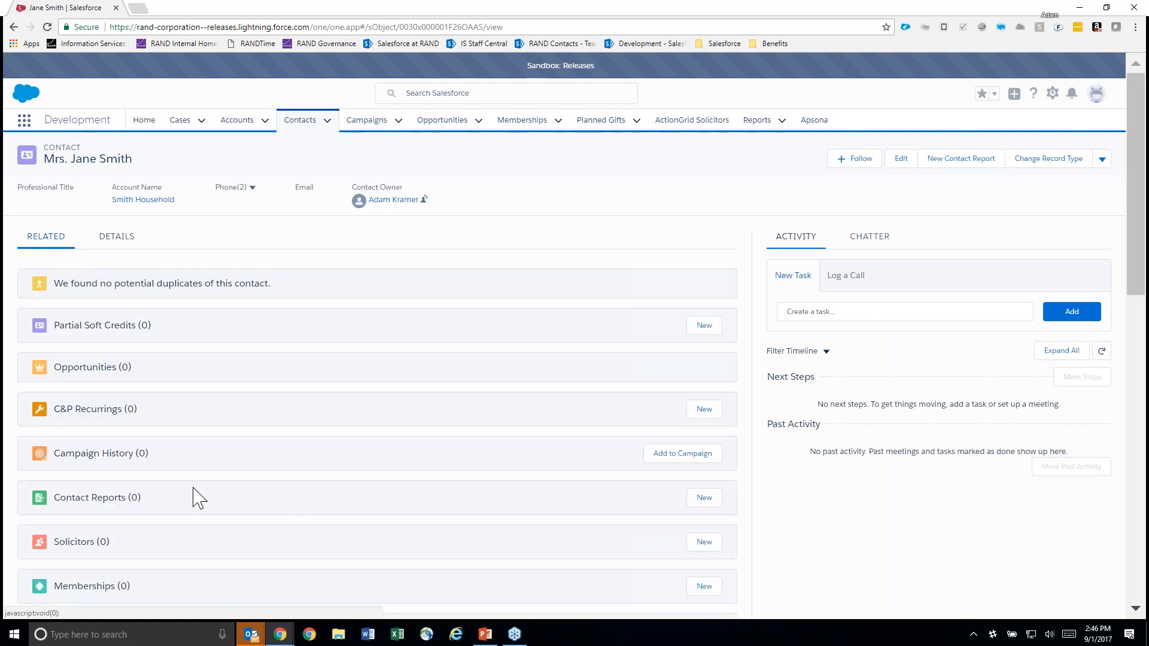
pyautogui.scroll(-12, 192, 497)
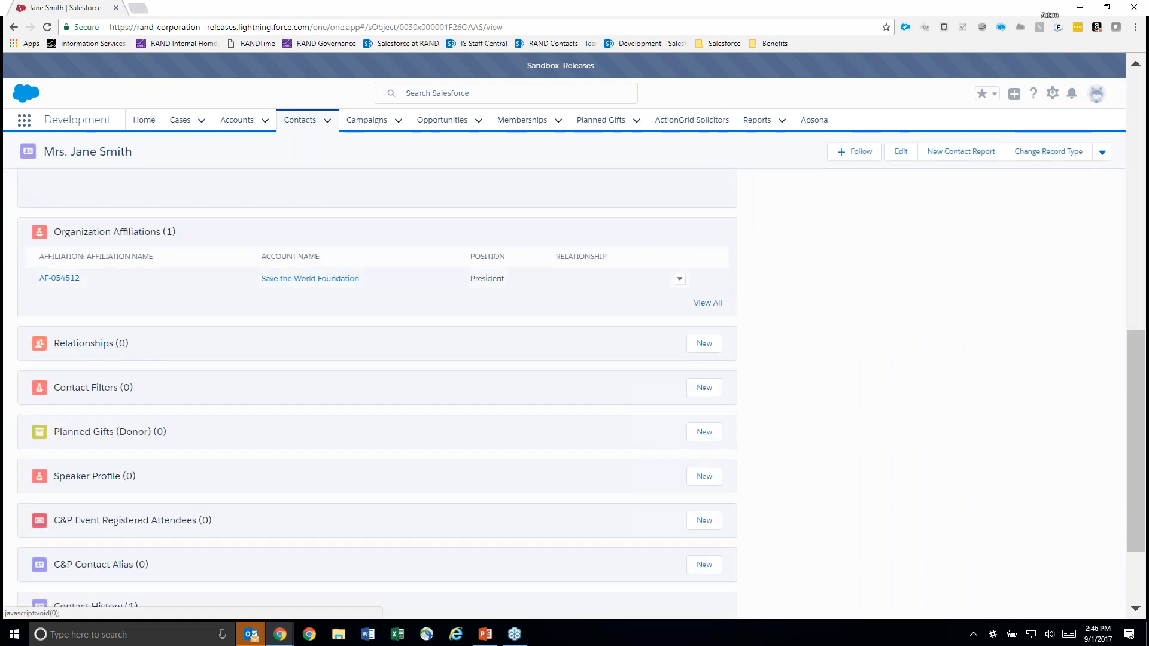
pyautogui.click(680, 280)
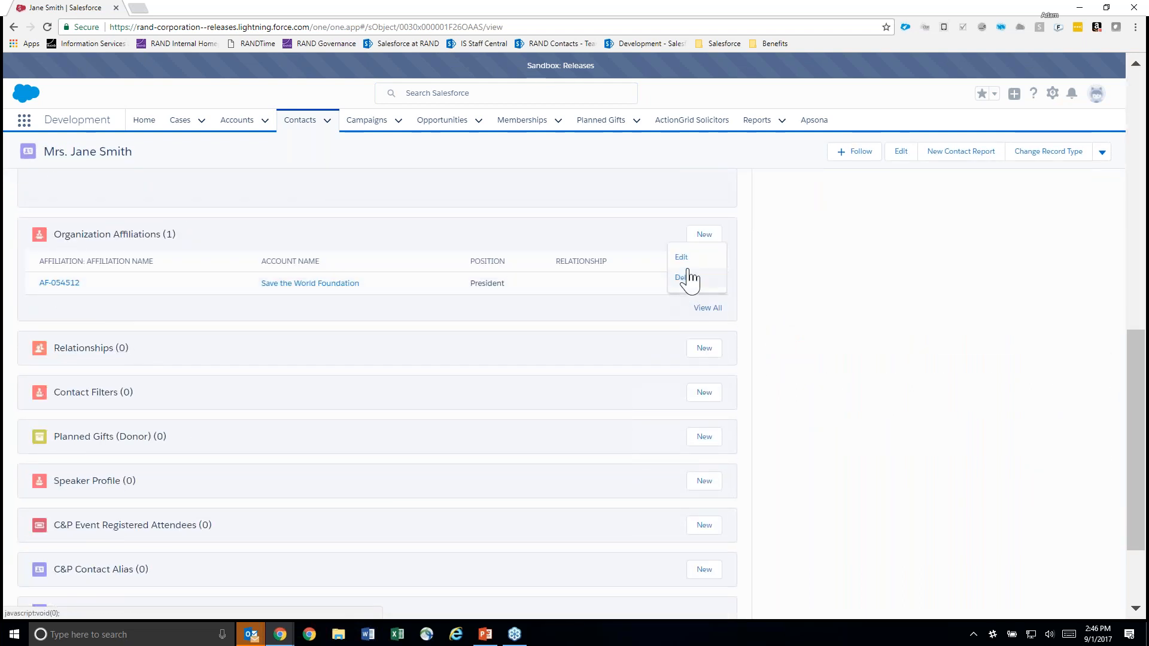
pyautogui.click(681, 257)
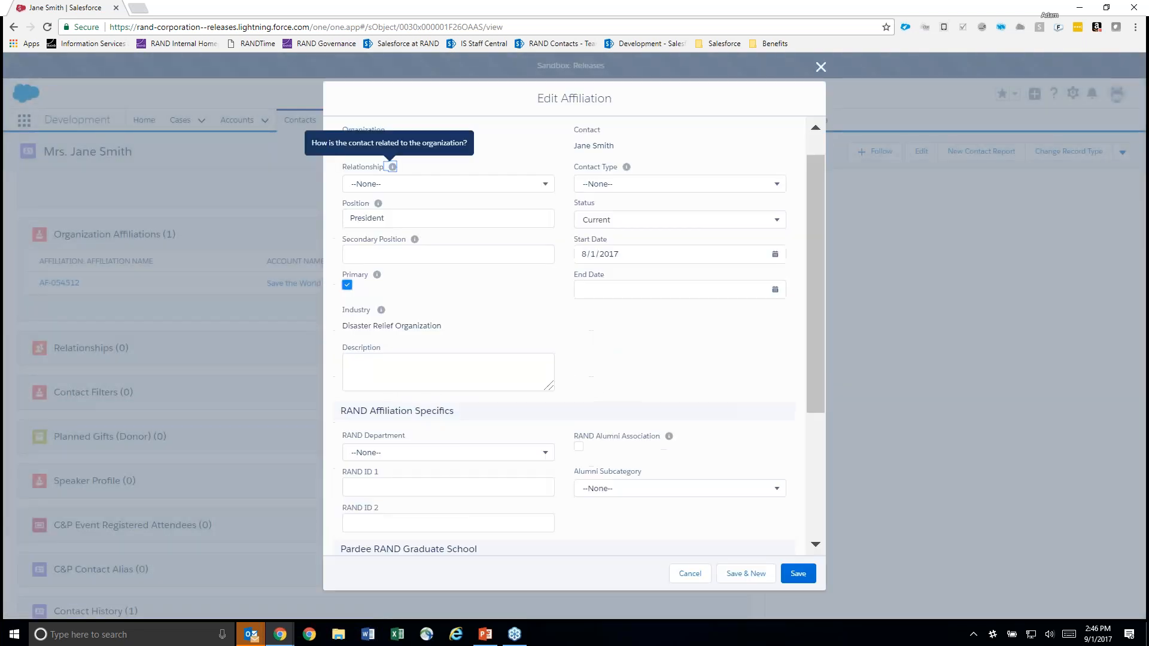
pyautogui.doubleClick(401, 217)
pyautogui.write('CEO')
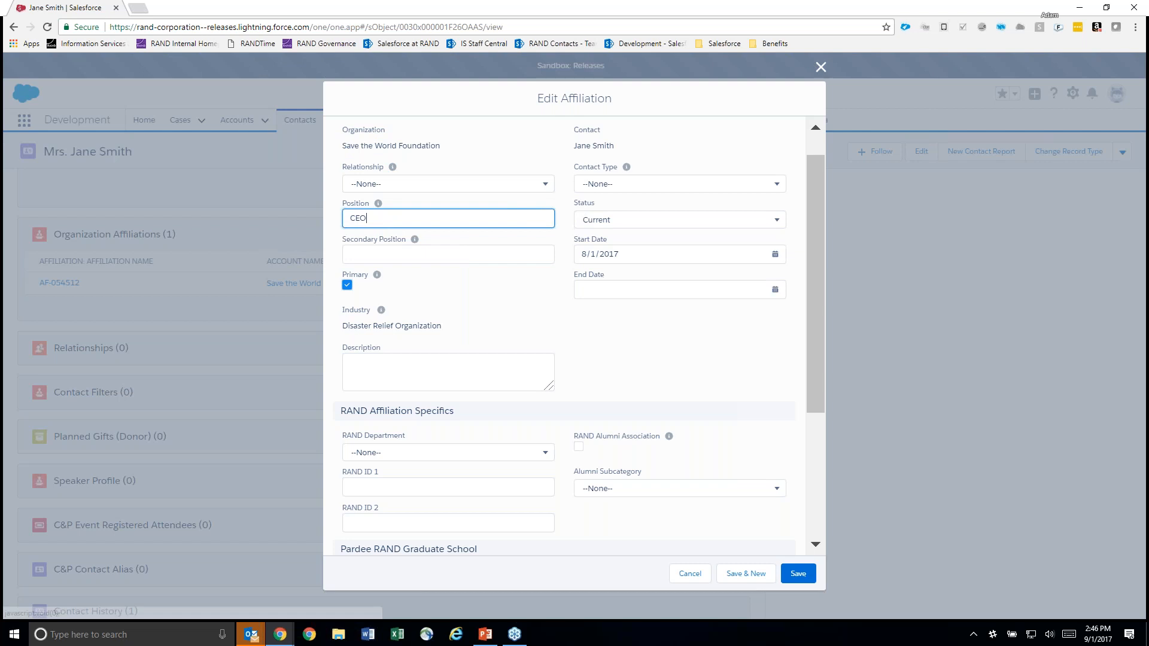
# Set the affiliation's status to Former and its end date to 9/1/2017, and save it.
pyautogui.click(583, 220)
pyautogui.click(614, 287)
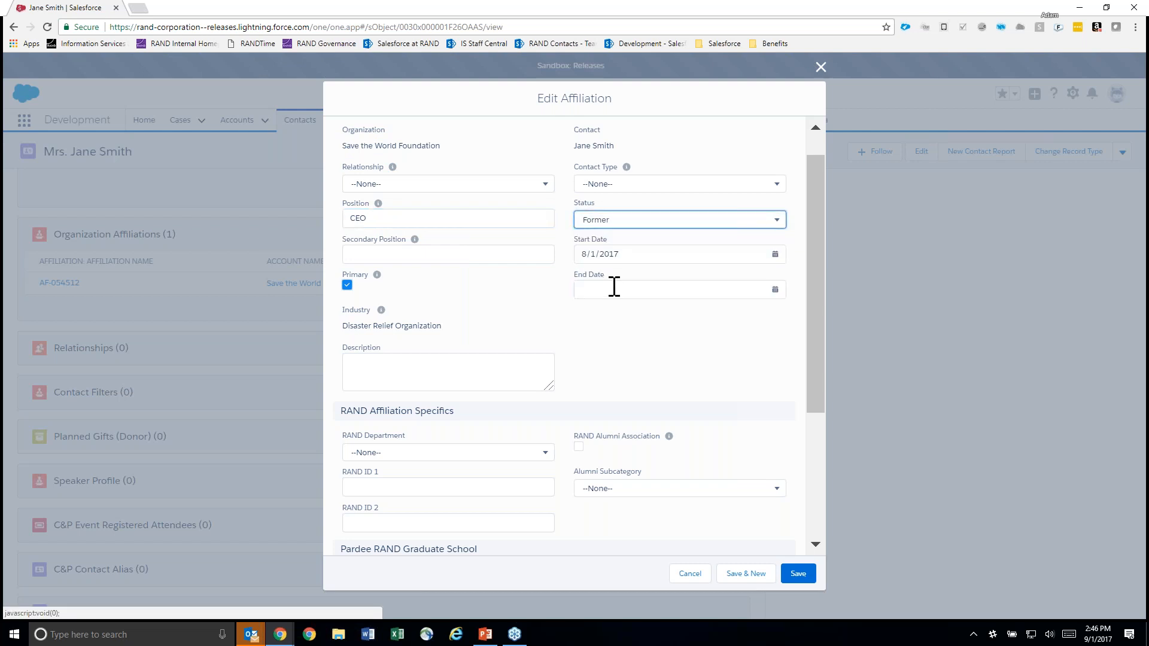
pyautogui.click(772, 290)
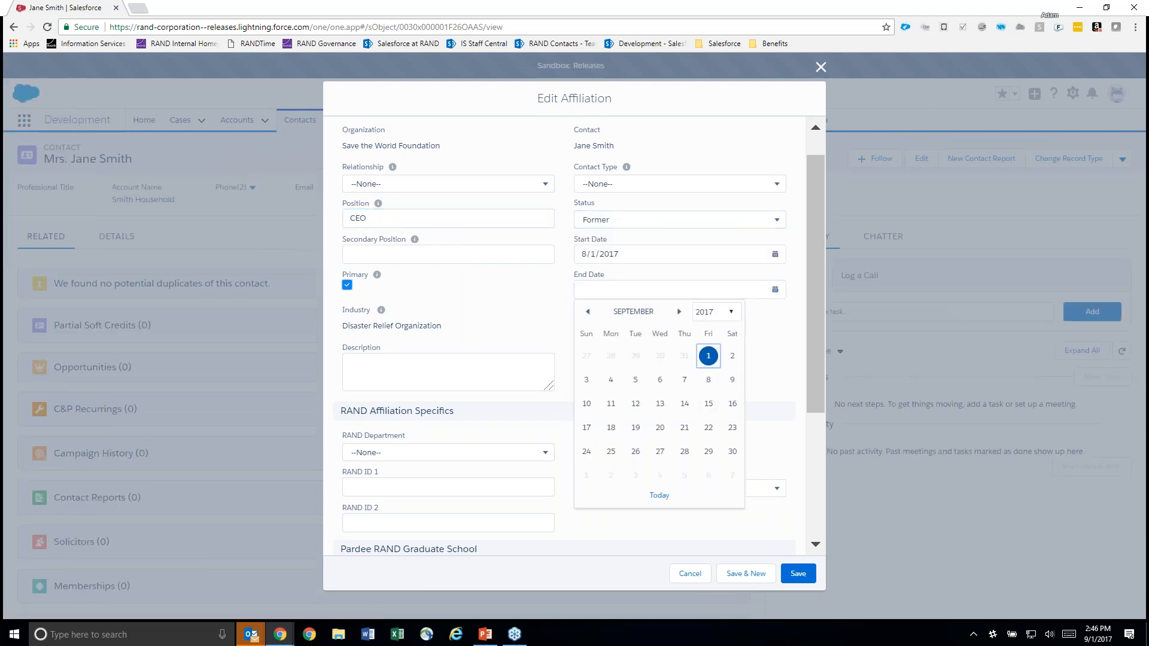
pyautogui.click(709, 357)
pyautogui.click(799, 578)
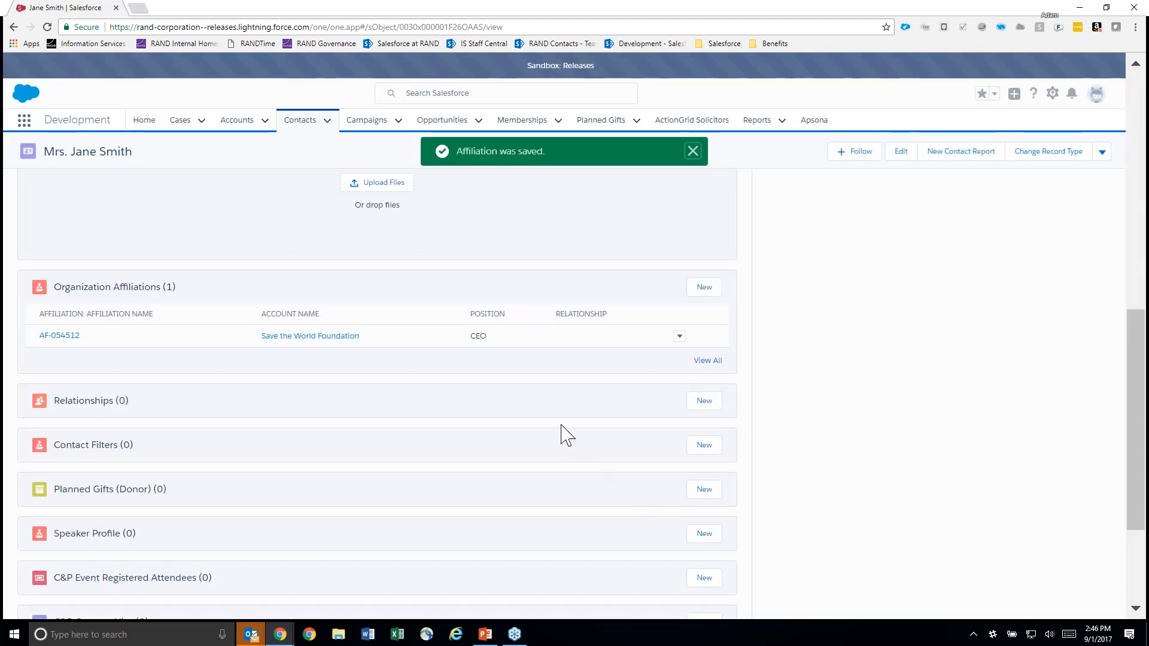
# Reload the contact and verify its primary affiliation position and status against the edited affiliation.
pyautogui.scroll(10, 167, 264)
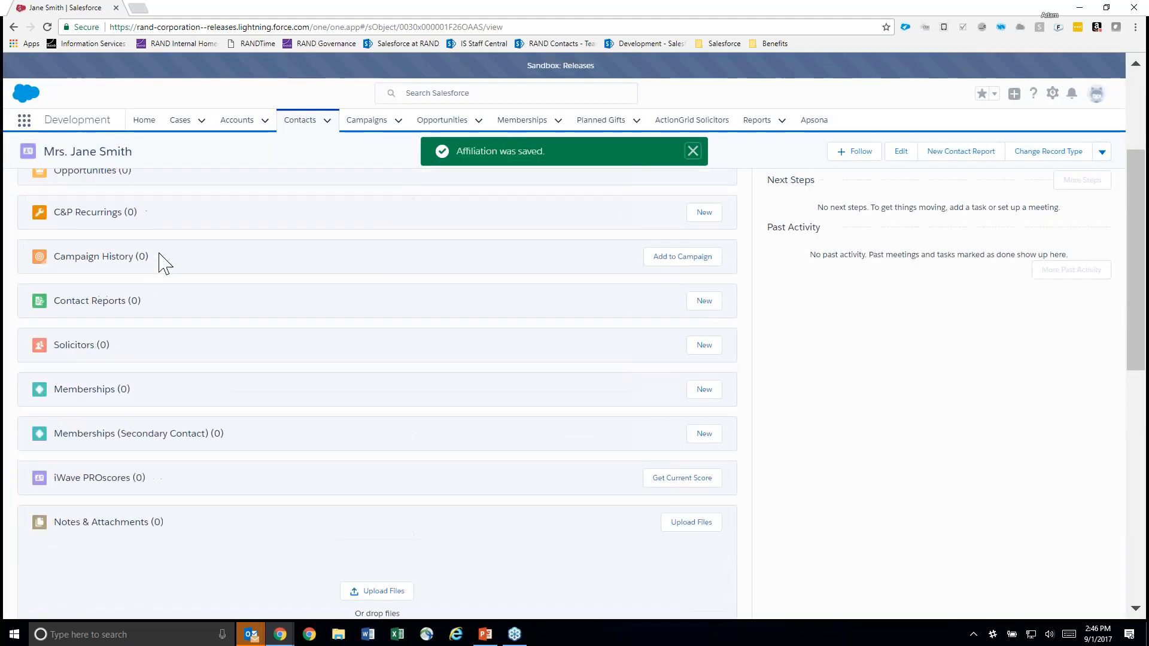
pyautogui.click(116, 238)
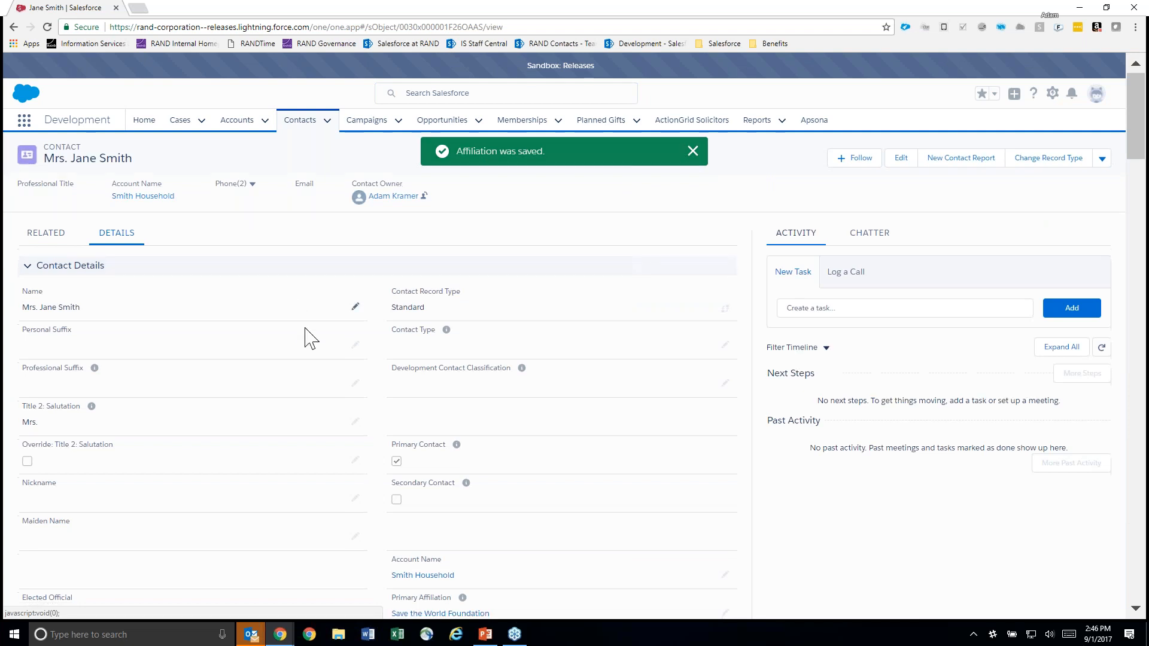
pyautogui.scroll(-3, 308, 341)
pyautogui.click(47, 27)
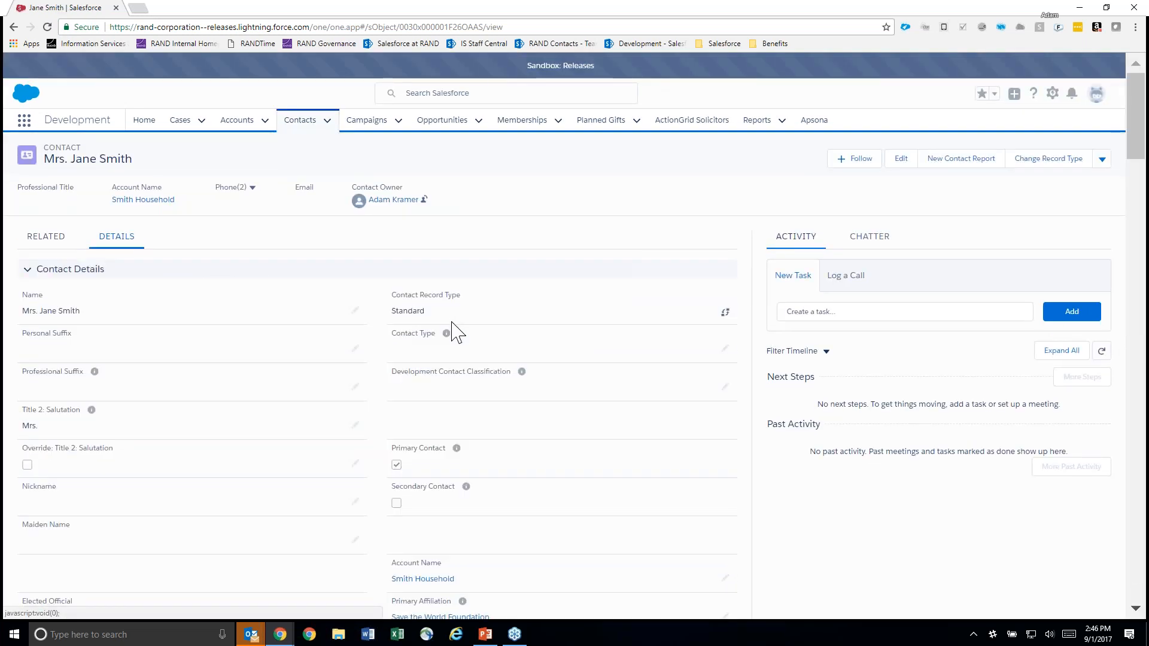
pyautogui.scroll(-4, 448, 338)
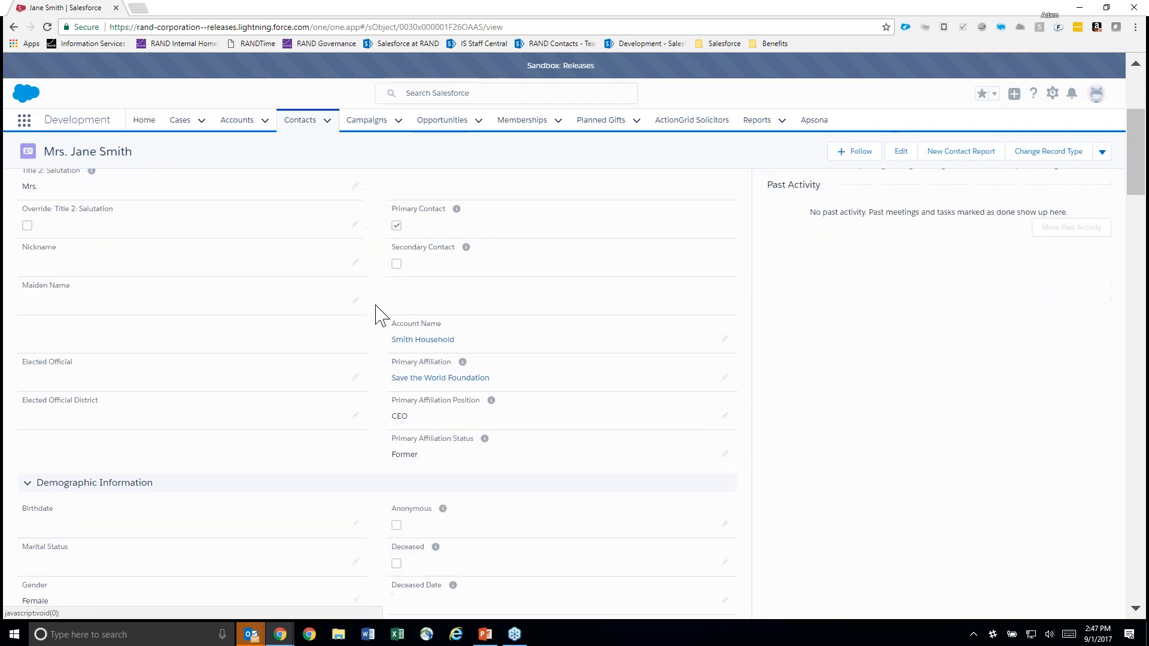
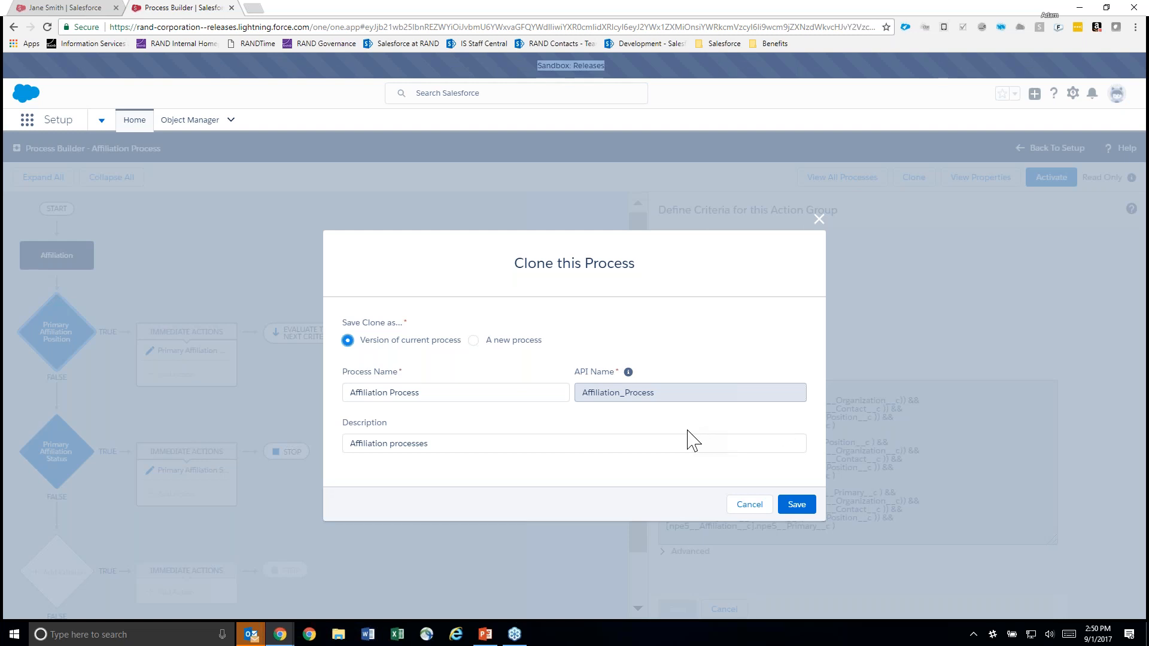
# Save the Affiliation Process clone as a version of the current process and move Primary Affiliation Status above Primary Affiliation Position.
pyautogui.click(795, 507)
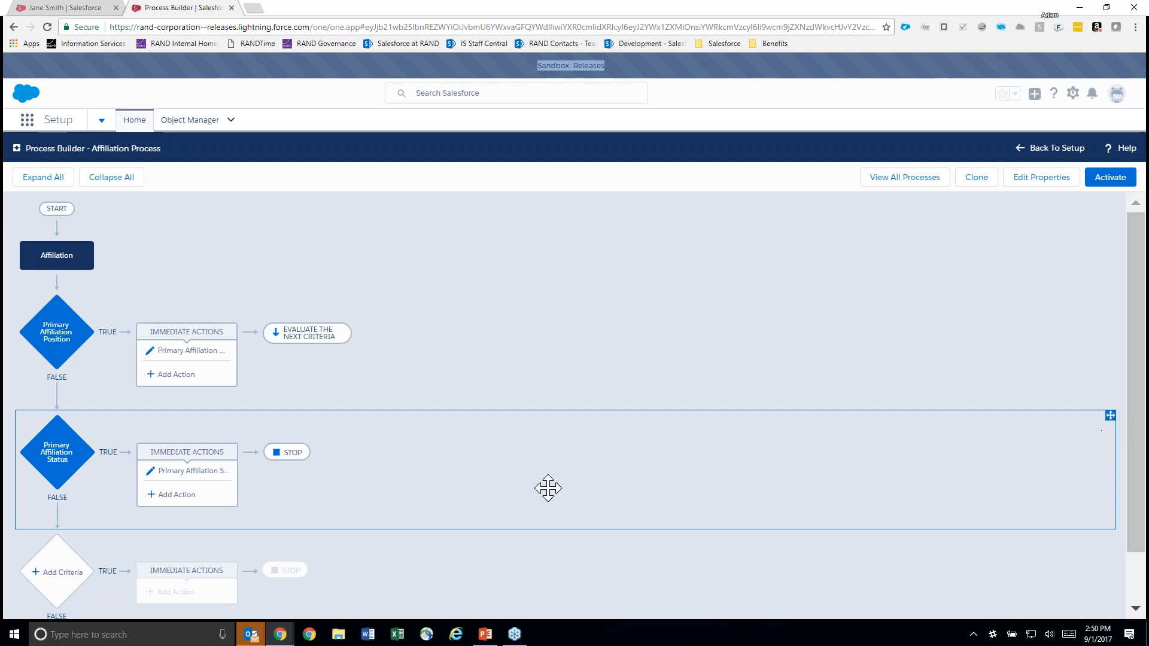
pyautogui.moveTo(230, 425); pyautogui.dragTo(306, 332)
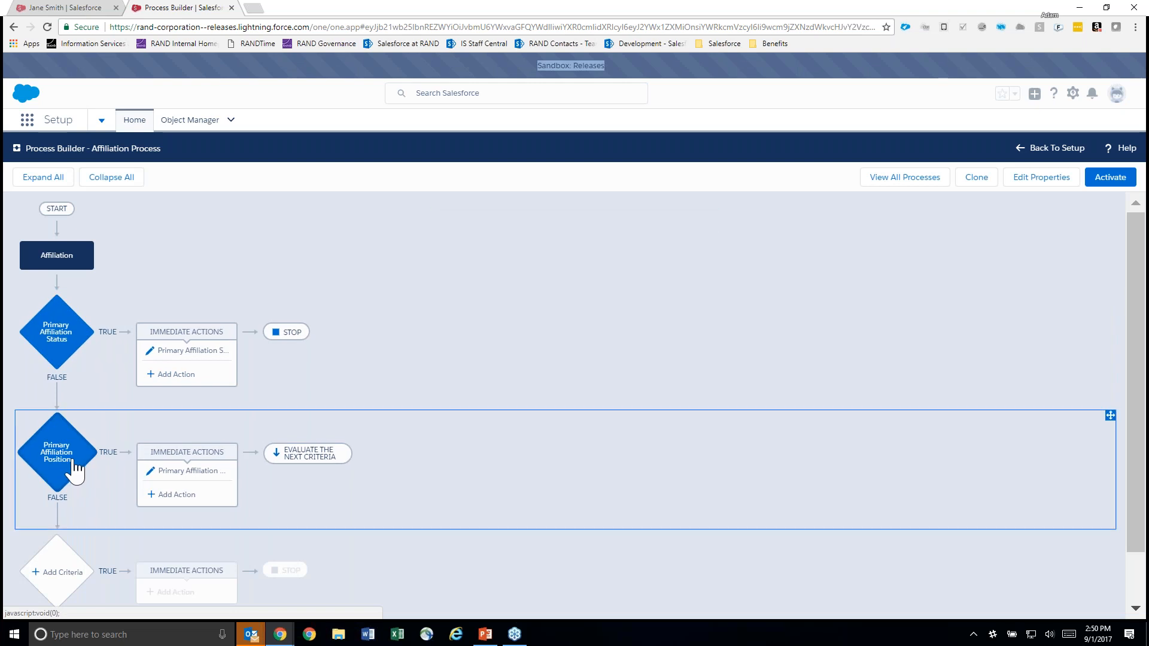
# Make the process evaluate the next criteria after the Primary Affiliation Status actions and stop after the Primary Affiliation Position actions.
pyautogui.scroll(-1, 104, 446)
pyautogui.scroll(-2, 105, 446)
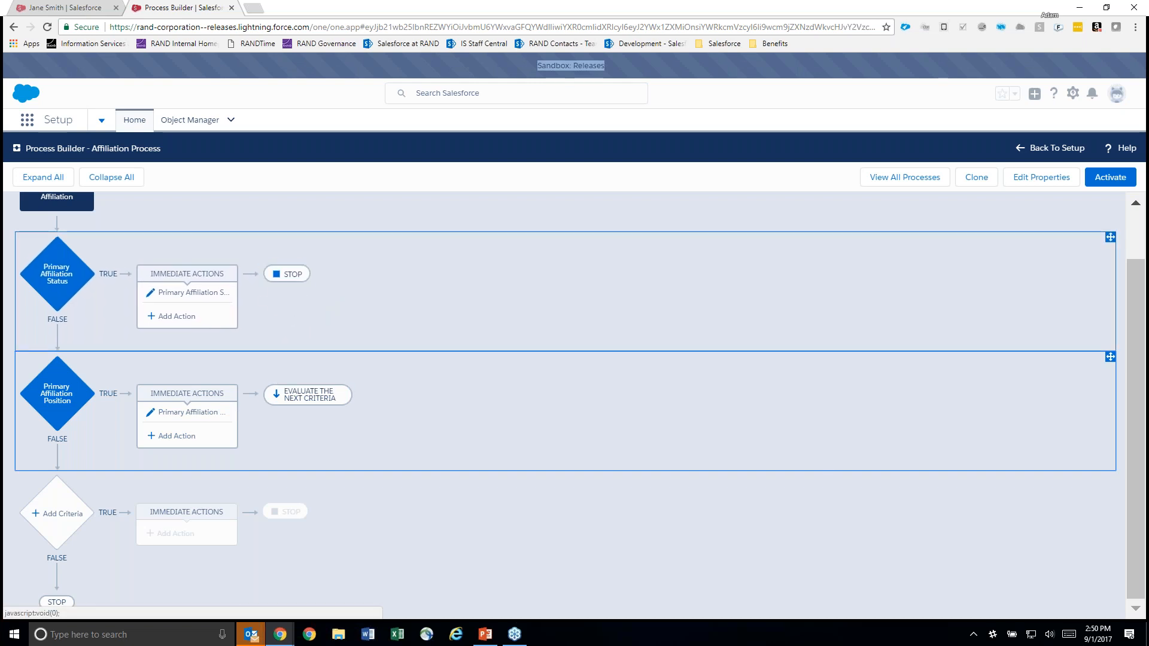
pyautogui.click(285, 276)
pyautogui.click(793, 288)
pyautogui.click(772, 609)
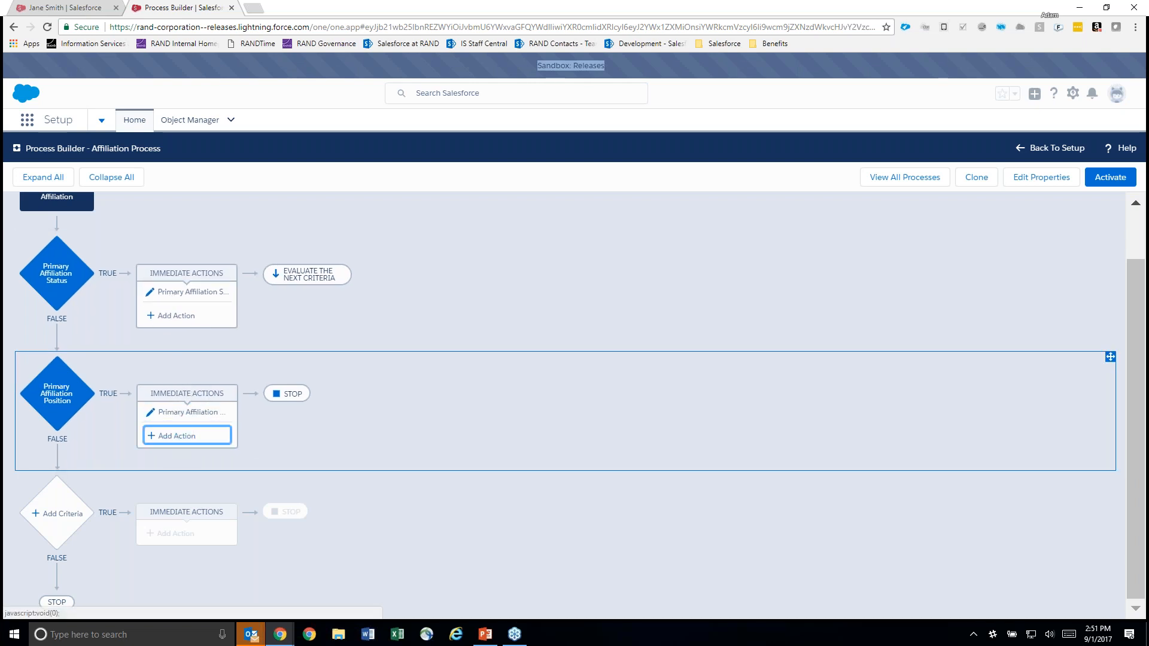
# Open a new immediate action under the Primary Affiliation Position criteria.
pyautogui.click(180, 435)
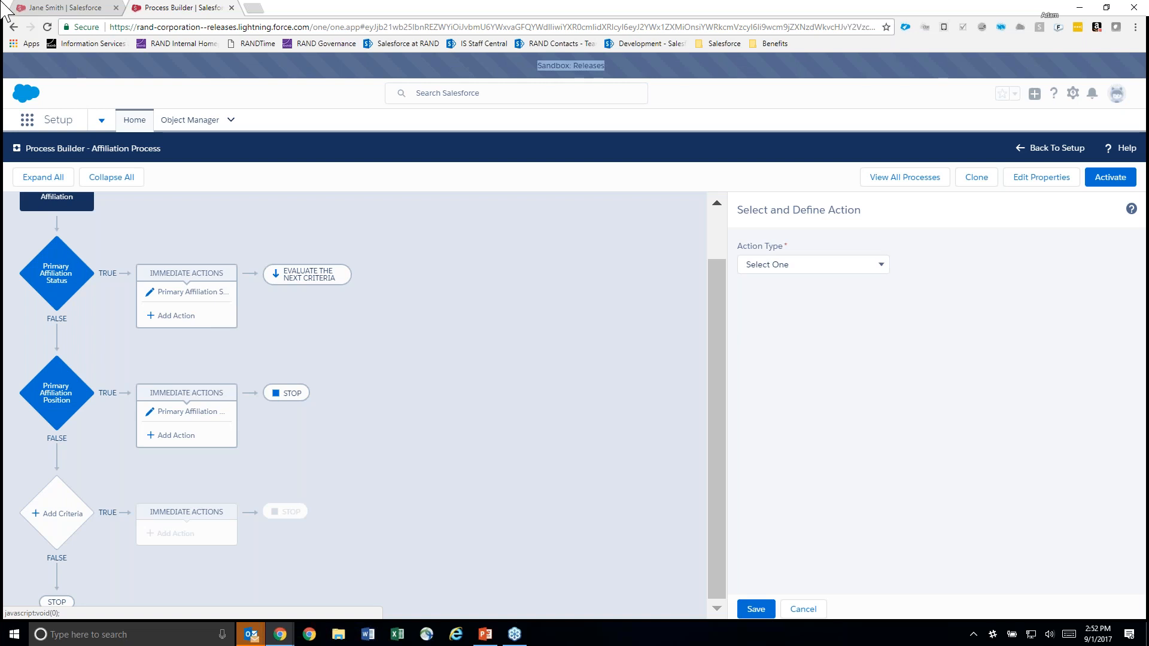
# Switch to the contact record and review its primary affiliation fields and the preview of the linked Save the World Foundation account.
pyautogui.click(75, 7)
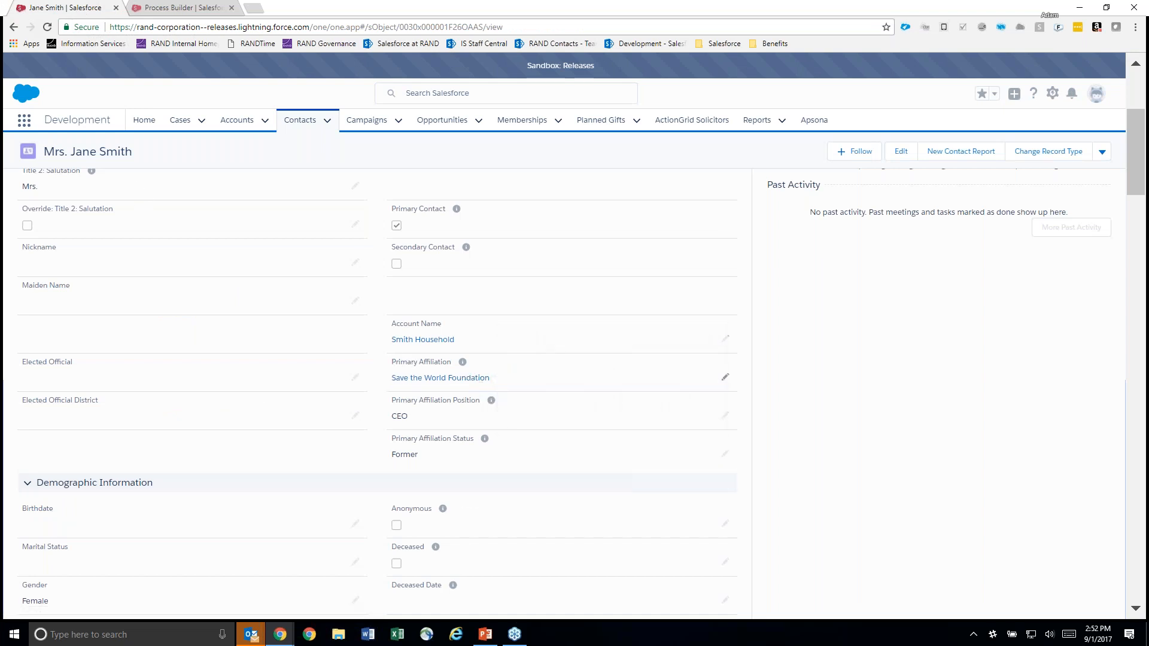
pyautogui.click(458, 380)
pyautogui.scroll(-6, 359, 431)
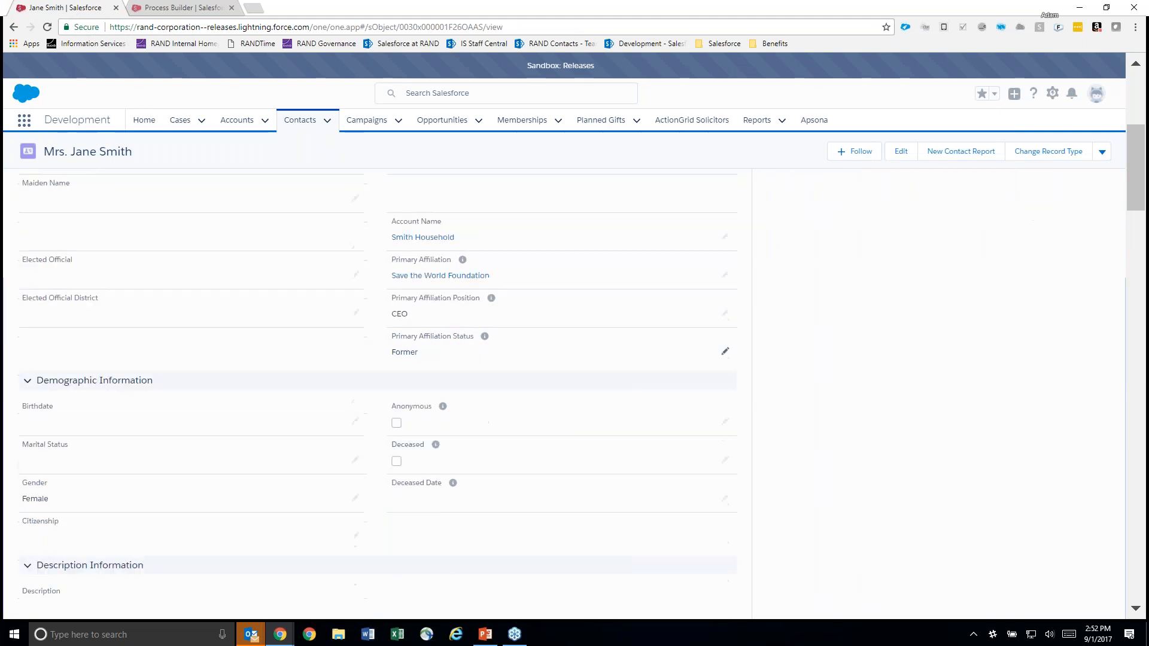
pyautogui.scroll(5, 369, 419)
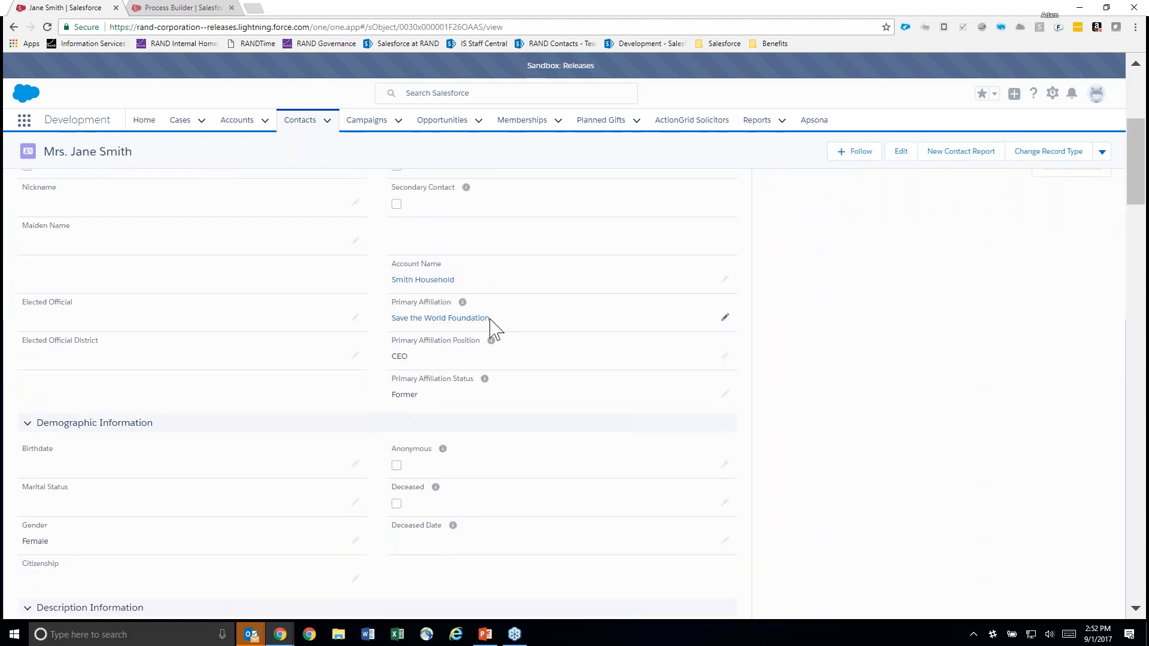
pyautogui.moveTo(429, 328)
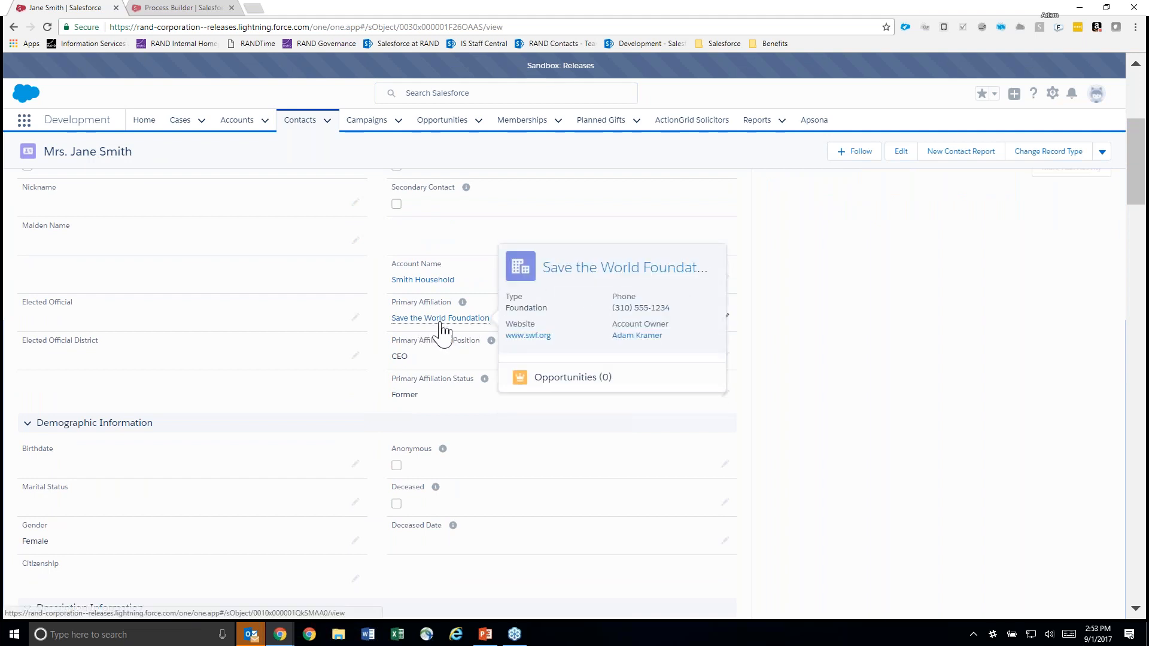